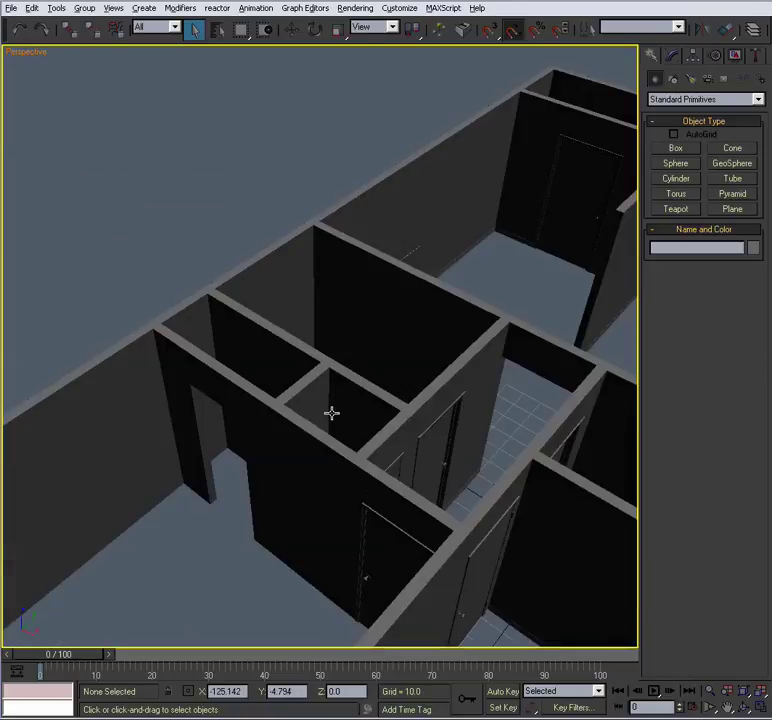
# Examine the walls and open floor area of the apartment around the kitchen and dining room
pyautogui.scroll(4, 191, 444)
pyautogui.keyDown('alt'); pyautogui.moveTo(191, 444); pyautogui.dragTo(361, 495, button='middle'); pyautogui.keyUp('alt')
pyautogui.scroll(-3, 276, 438)
pyautogui.scroll(3, 291, 463)
pyautogui.scroll(-4, 329, 483)
pyautogui.scroll(4, 331, 476)
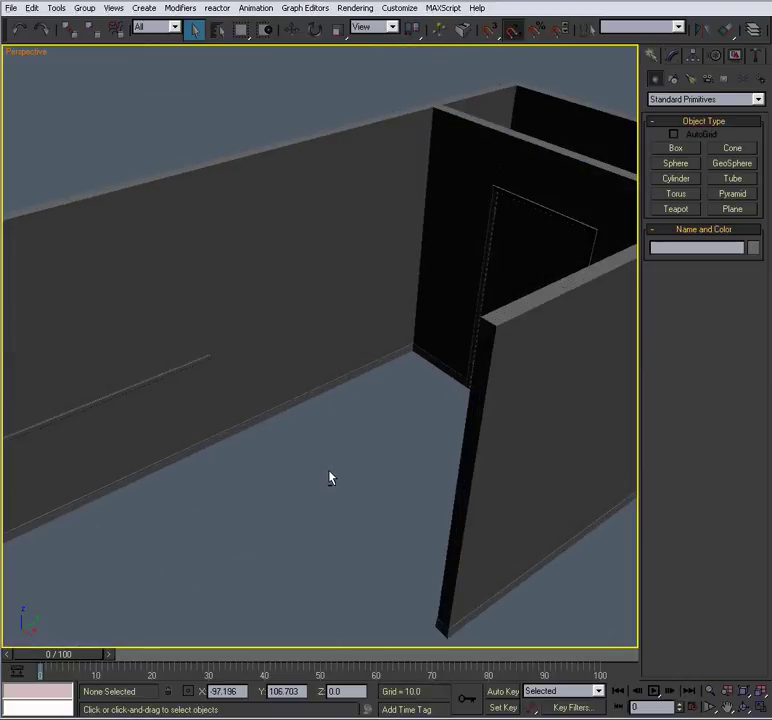
pyautogui.scroll(-4, 310, 455)
pyautogui.scroll(3, 315, 460)
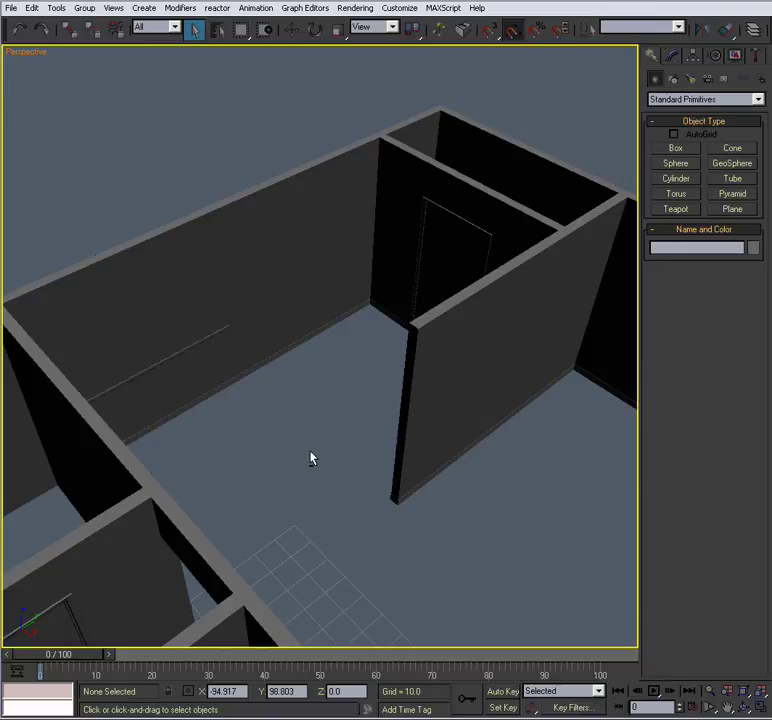
pyautogui.scroll(5, 311, 458)
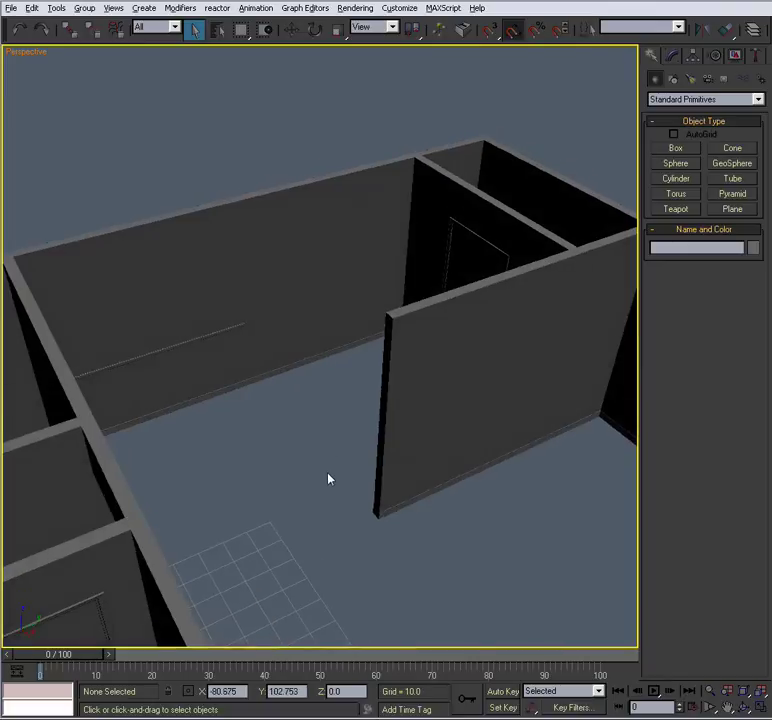
pyautogui.scroll(-4, 339, 430)
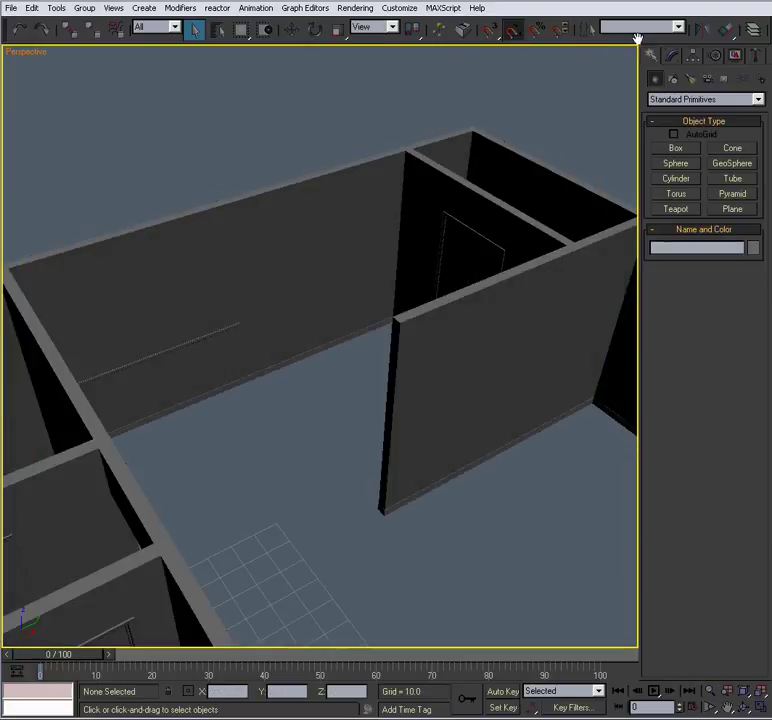
# Create a new layer named Cabinets and make it the current layer
pyautogui.click(752, 28)
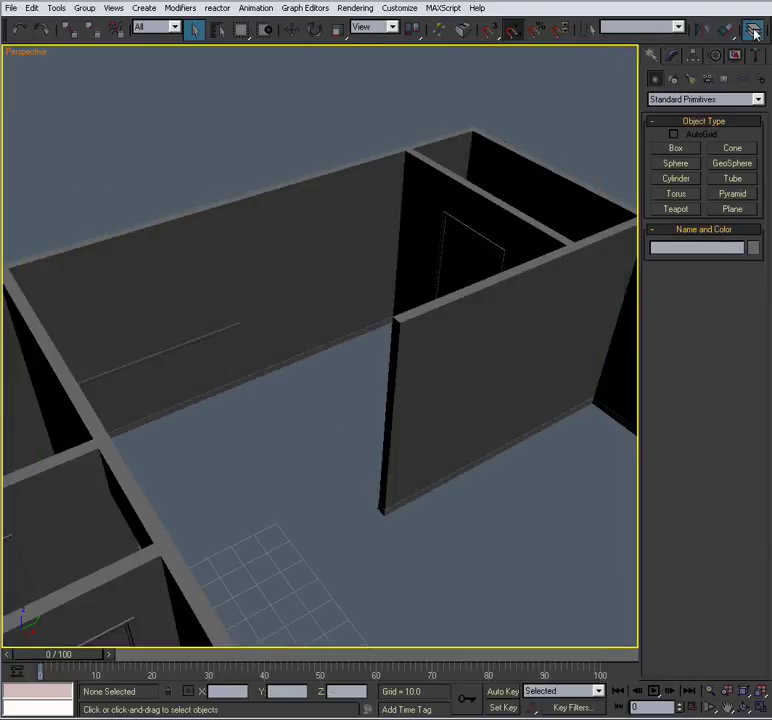
pyautogui.moveTo(568, 263); pyautogui.dragTo(526, 242)
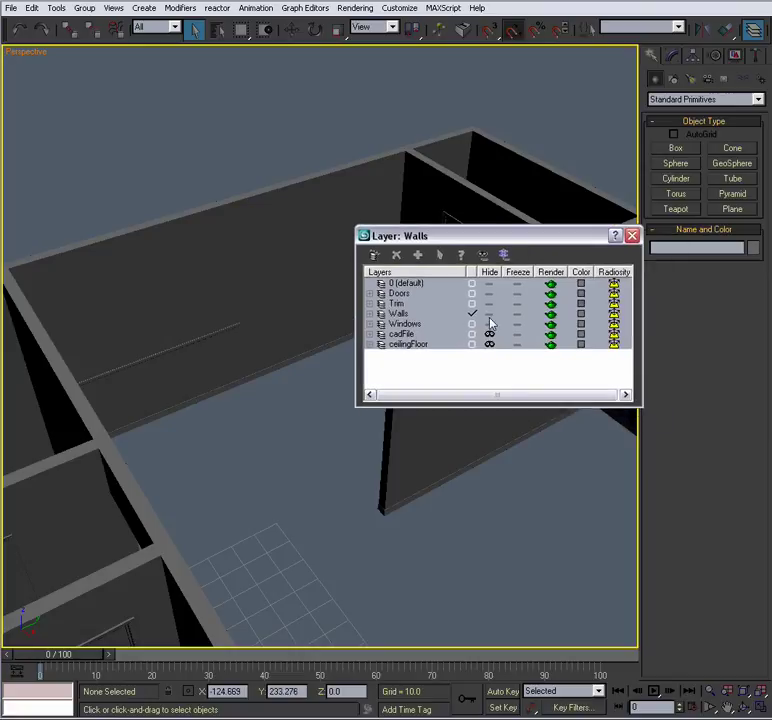
pyautogui.click(319, 462)
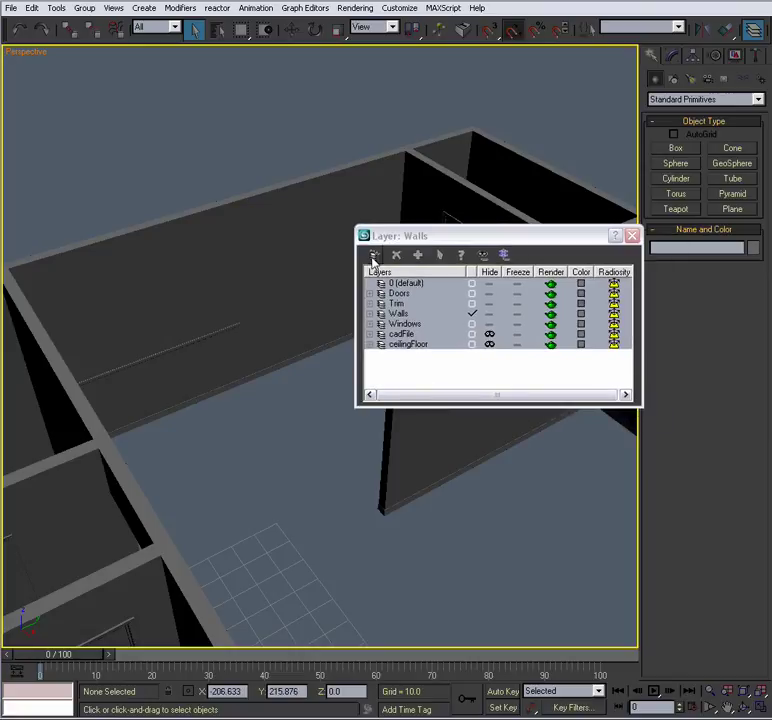
pyautogui.click(373, 255)
pyautogui.write('C')
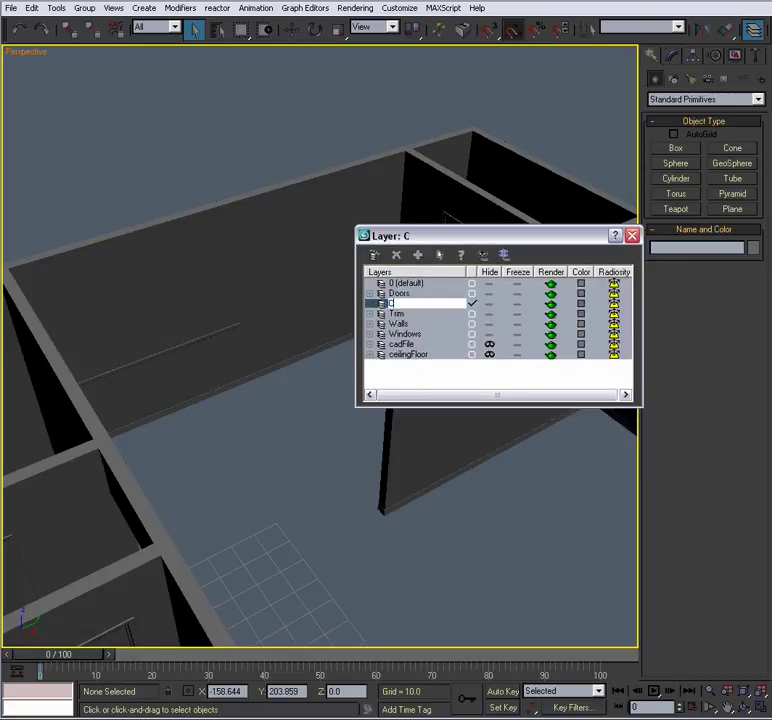
pyautogui.write('abinets')
pyautogui.press('Return')
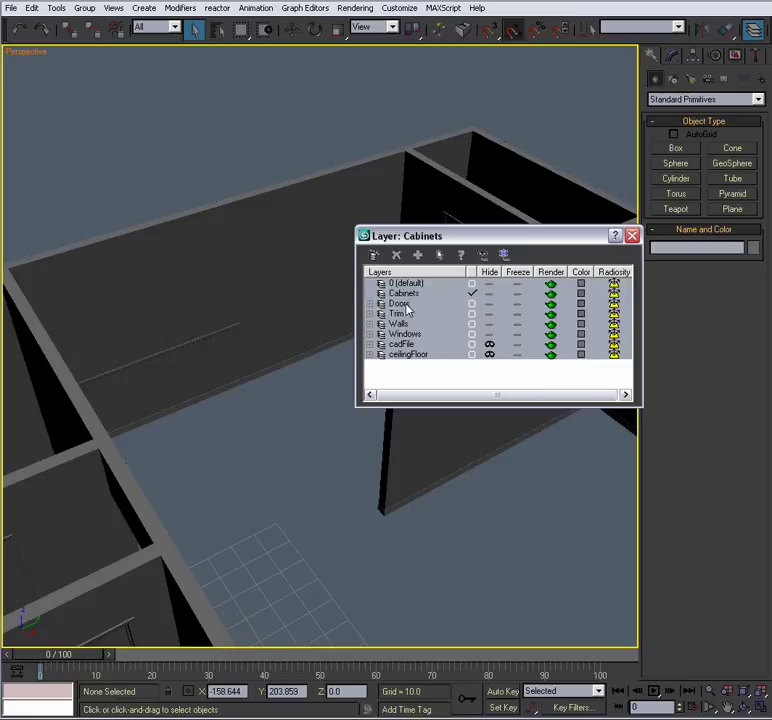
pyautogui.click(472, 294)
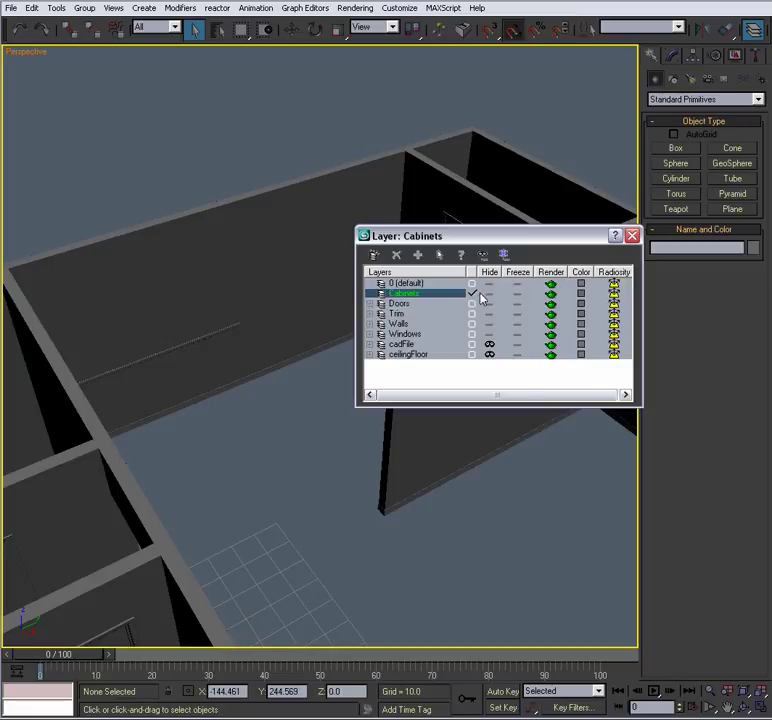
# Unhide the cadFile layer, keep Cabinets as the current layer and close the layer manager
pyautogui.click(489, 344)
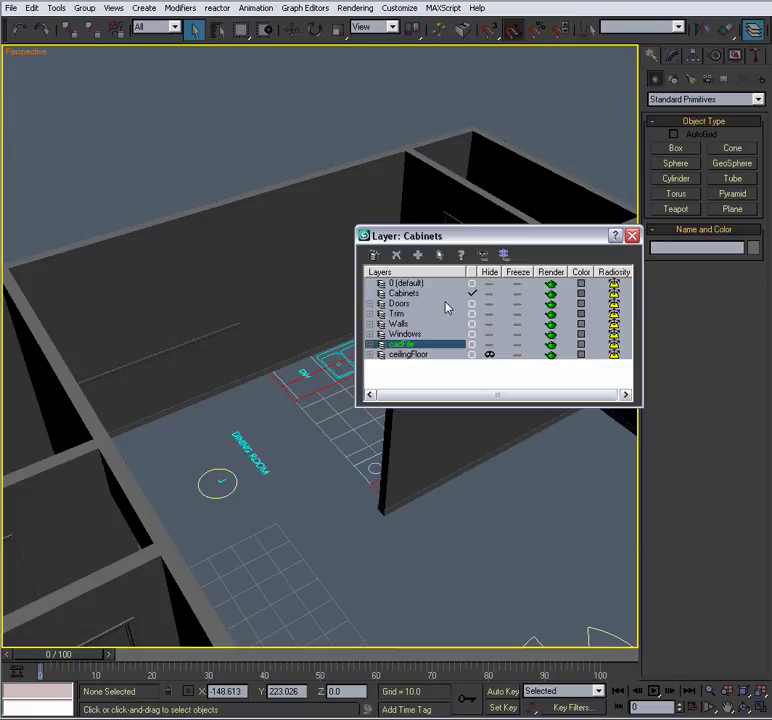
pyautogui.click(474, 294)
pyautogui.click(632, 237)
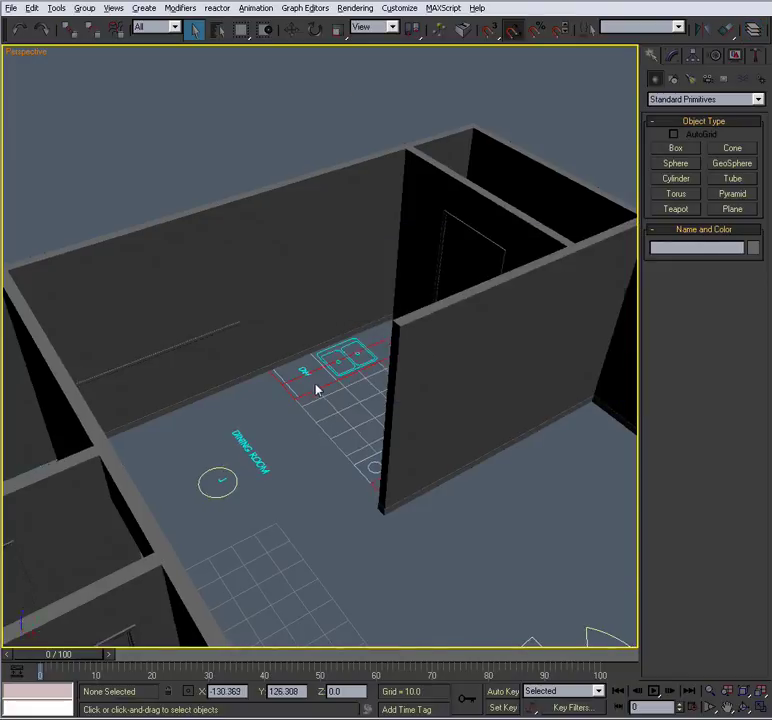
# Create a box snapped to the sink and DW counter footprint, about 74.73 by 23.73 and 30 high
pyautogui.keyDown('alt'); pyautogui.moveTo(317, 389); pyautogui.dragTo(393, 416, button='middle'); pyautogui.keyUp('alt')
pyautogui.scroll(5, 392, 416)
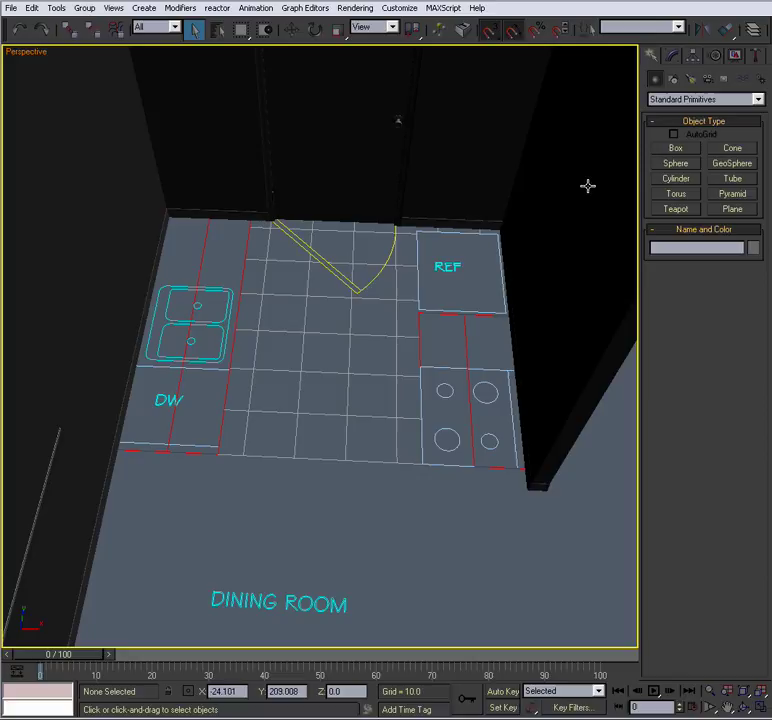
pyautogui.click(678, 150)
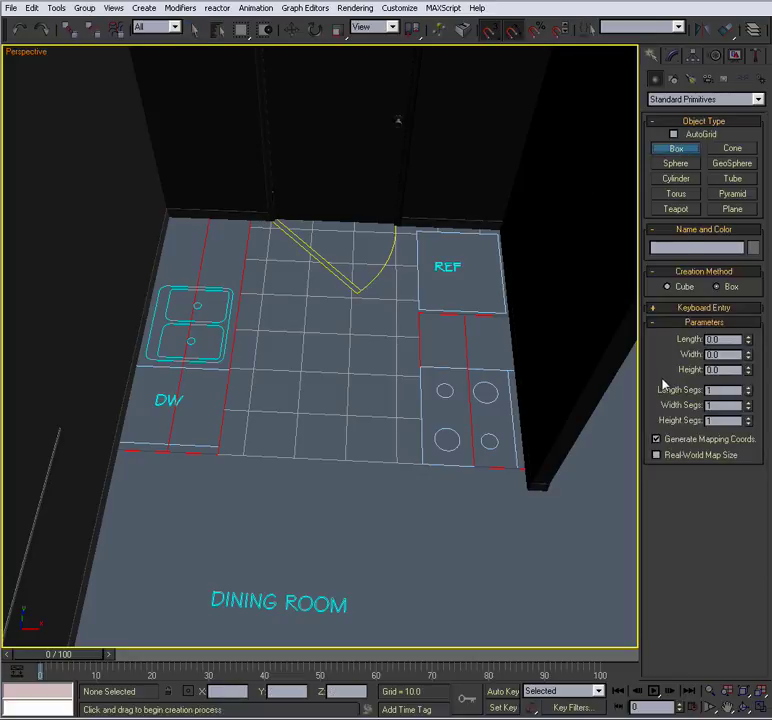
pyautogui.moveTo(220, 454); pyautogui.dragTo(165, 220)
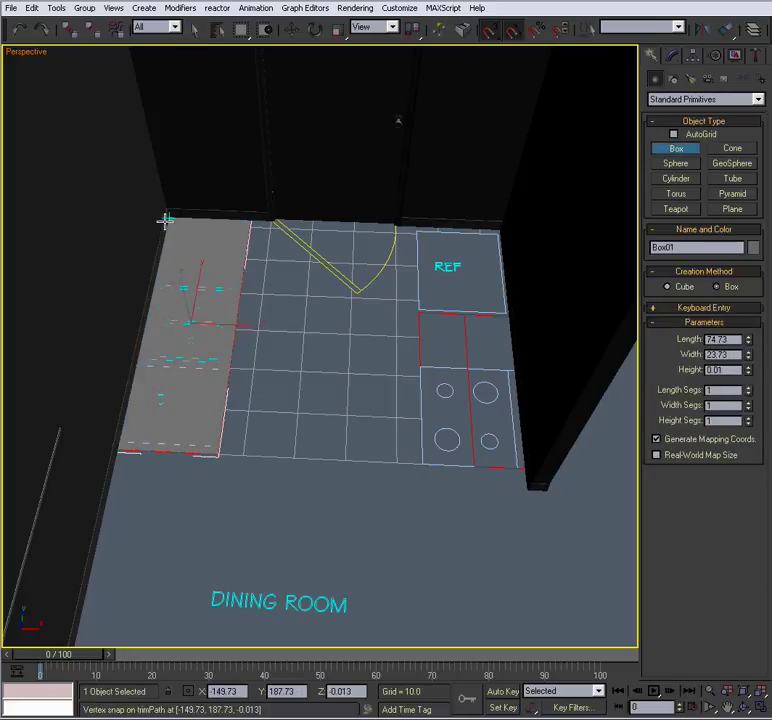
pyautogui.click(169, 105)
pyautogui.rightClick(316, 302)
pyautogui.keyDown('alt'); pyautogui.moveTo(356, 389); pyautogui.dragTo(327, 350, button='middle'); pyautogui.keyUp('alt')
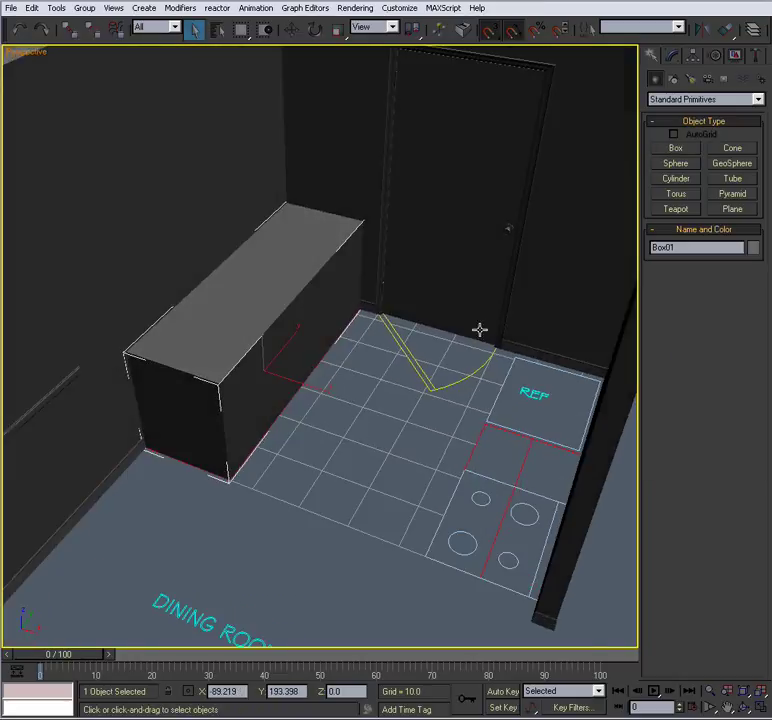
# Set the cabinet box's height to 36 and rename it C_lower_01
pyautogui.click(672, 57)
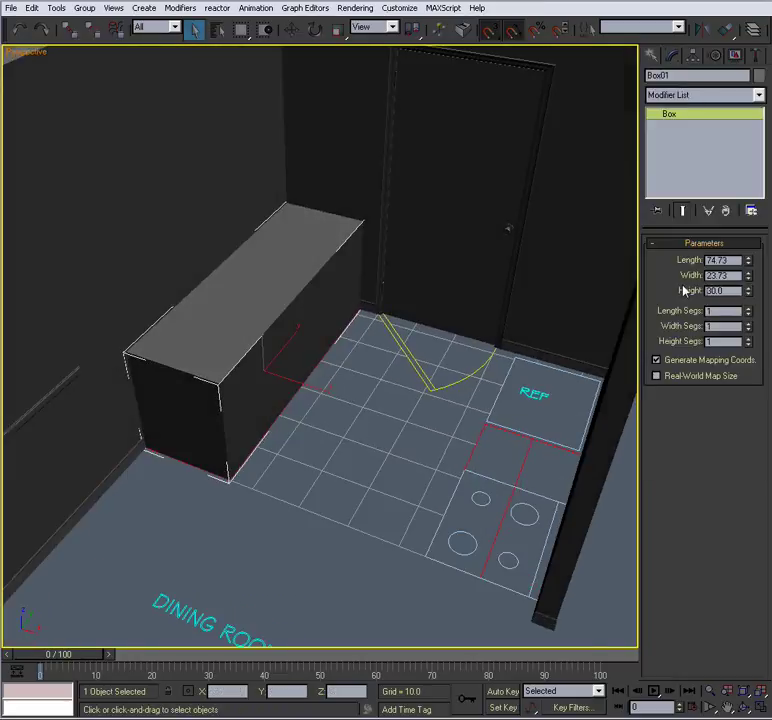
pyautogui.click(718, 290)
pyautogui.write('36')
pyautogui.press('Return')
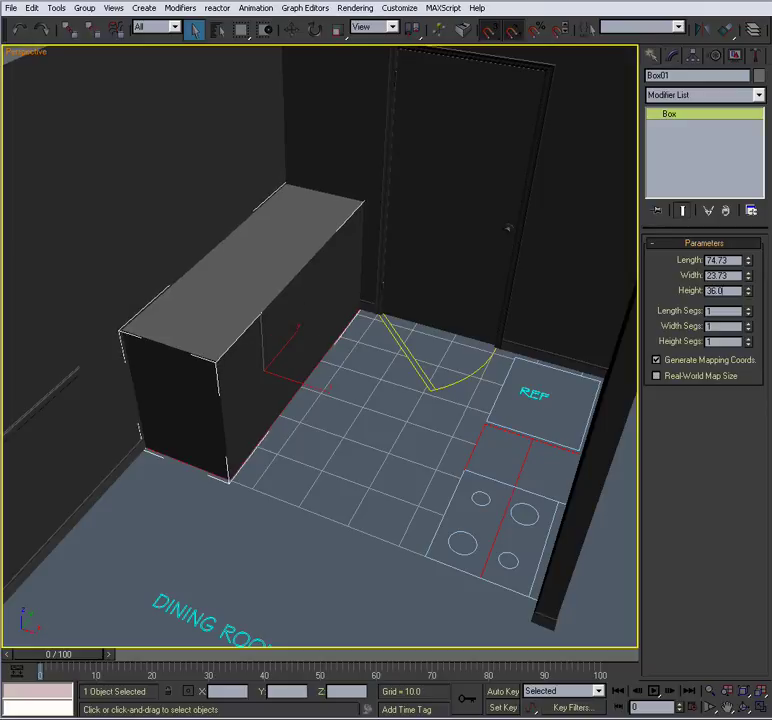
pyautogui.keyDown('alt'); pyautogui.moveTo(290, 385); pyautogui.dragTo(315, 410, button='middle'); pyautogui.keyUp('alt')
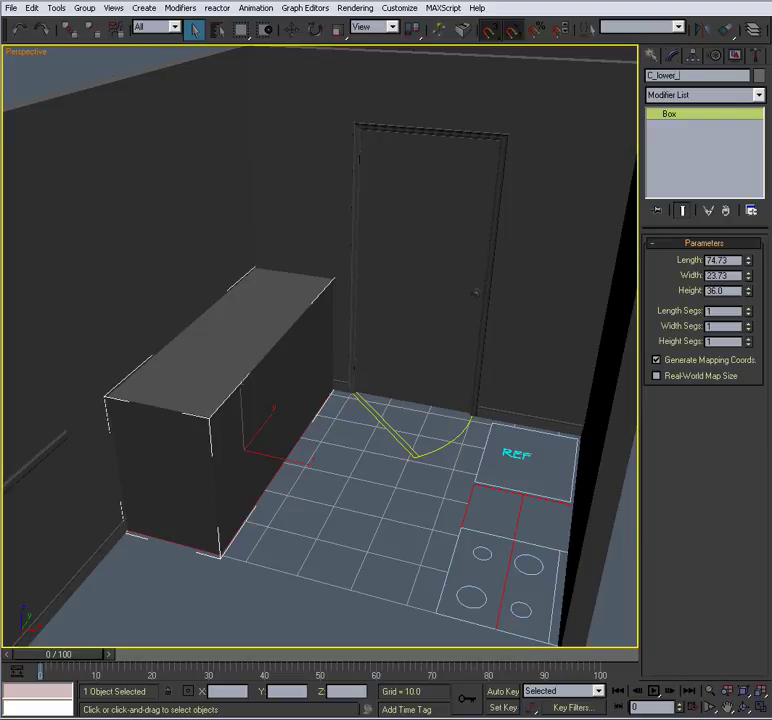
pyautogui.keyDown('alt'); pyautogui.moveTo(185, 404); pyautogui.dragTo(208, 400, button='middle'); pyautogui.keyUp('alt')
# Clone the cabinet as a copy named C_lower_02, snapped to the wall-side front corner of the stove counter
pyautogui.press('w')
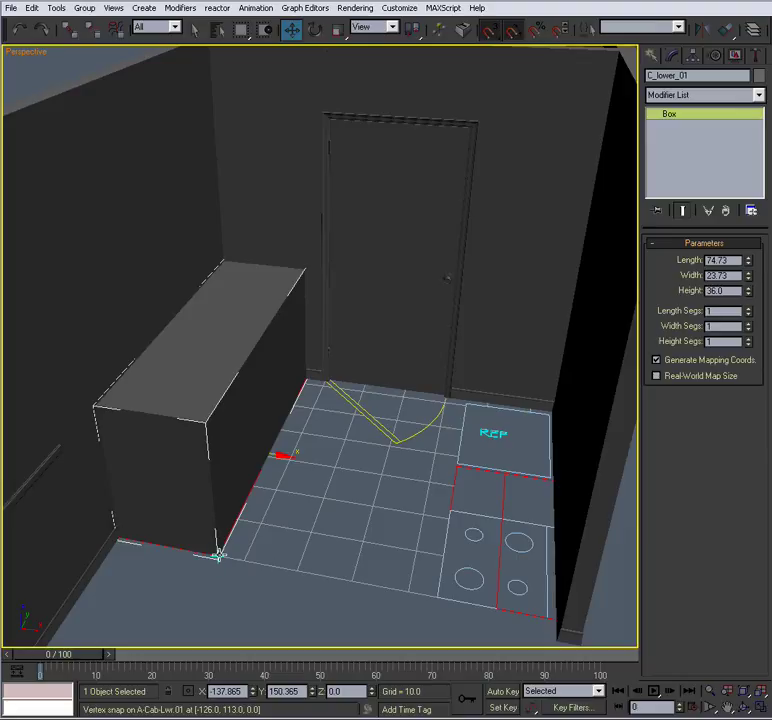
pyautogui.moveTo(217, 556)
pyautogui.keyDown('shift'); pyautogui.mouseDown()
pyautogui.moveTo(350, 570)
pyautogui.moveTo(561, 620)
pyautogui.mouseUp(); pyautogui.keyUp('shift')
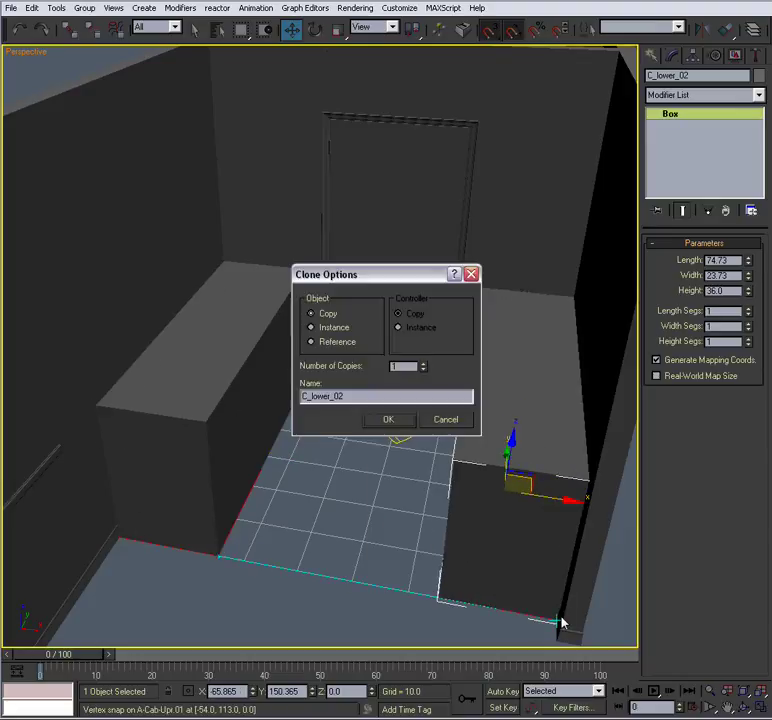
pyautogui.click(393, 424)
# Convert the copied cabinet C_lower_02 to an Editable Poly
pyautogui.moveTo(385, 461)
pyautogui.keyDown('alt'); pyautogui.mouseDown(button='middle')
pyautogui.moveTo(402, 469)
pyautogui.moveTo(393, 474)
pyautogui.moveTo(427, 474)
pyautogui.mouseUp(button='middle'); pyautogui.keyUp('alt')
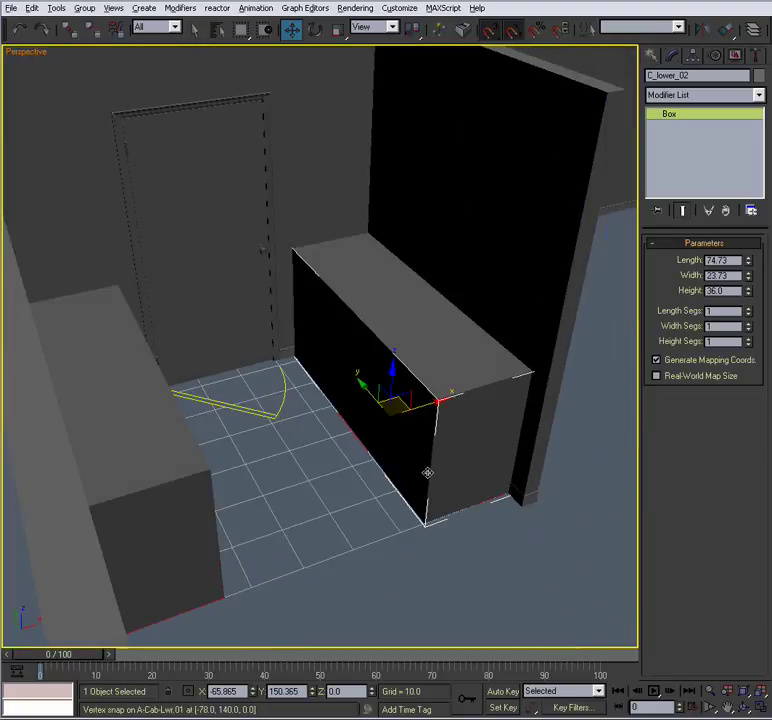
pyautogui.rightClick(417, 391)
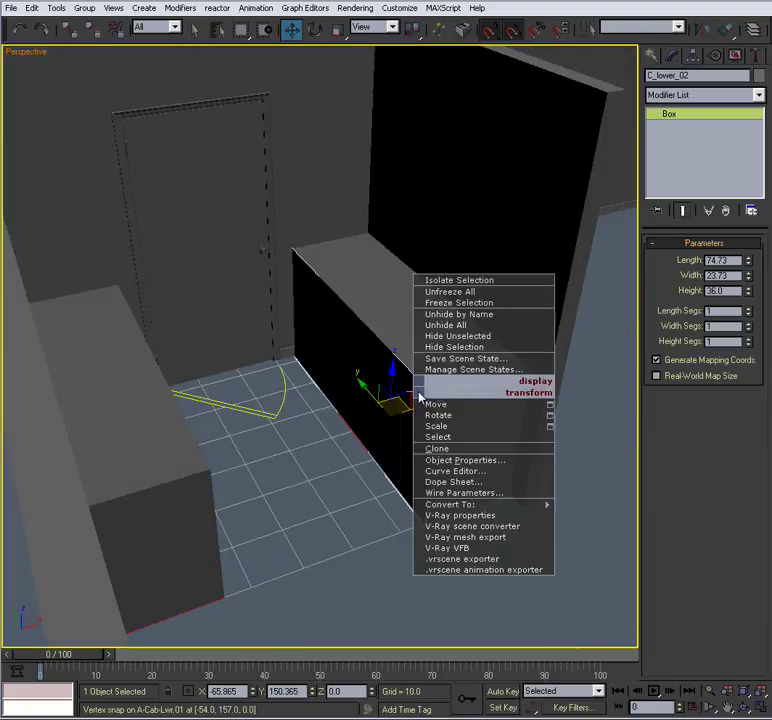
pyautogui.moveTo(517, 505)
pyautogui.click(576, 518)
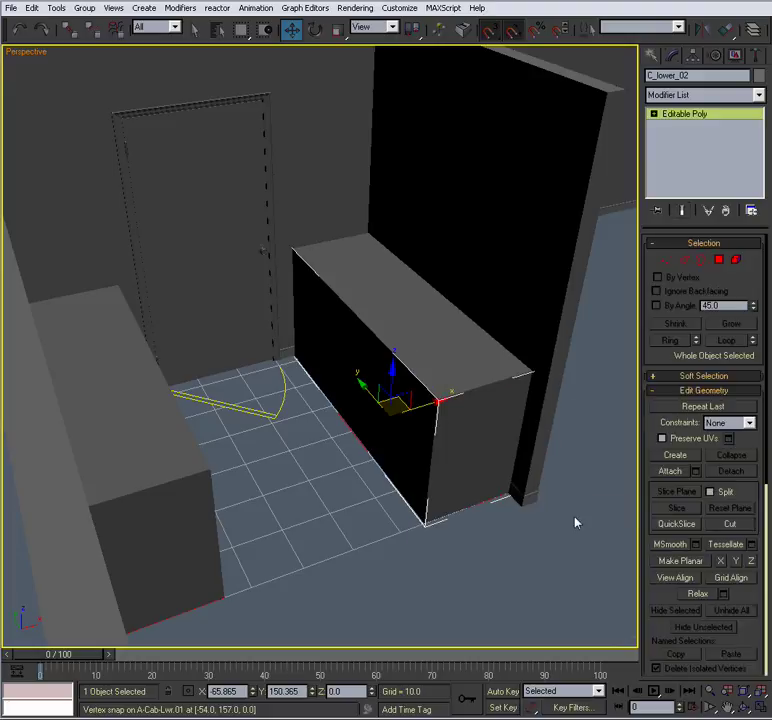
# In the Top view, move the copied cabinet's four back vertices to the red counter line just below the refrigerator, using snapping
pyautogui.click(666, 260)
pyautogui.hotkey('alt', 'w')
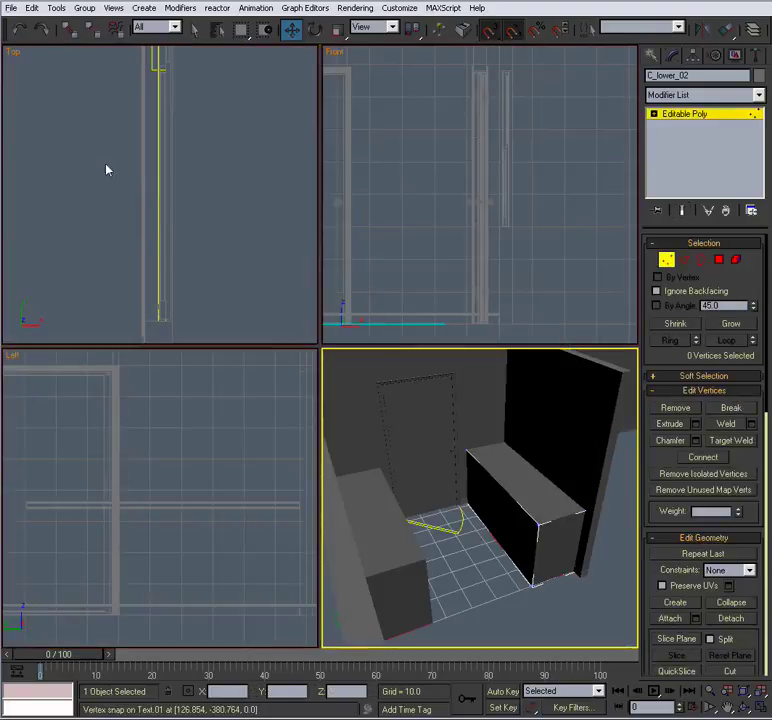
pyautogui.click(150, 169)
pyautogui.scroll(-5, 145, 178)
pyautogui.hotkey('alt', 'w')
pyautogui.scroll(6, 302, 224)
pyautogui.moveTo(200, 205); pyautogui.dragTo(334, 273, button='middle')
pyautogui.moveTo(434, 143); pyautogui.dragTo(241, 232)
pyautogui.moveTo(242, 235); pyautogui.dragTo(270, 291, button='middle')
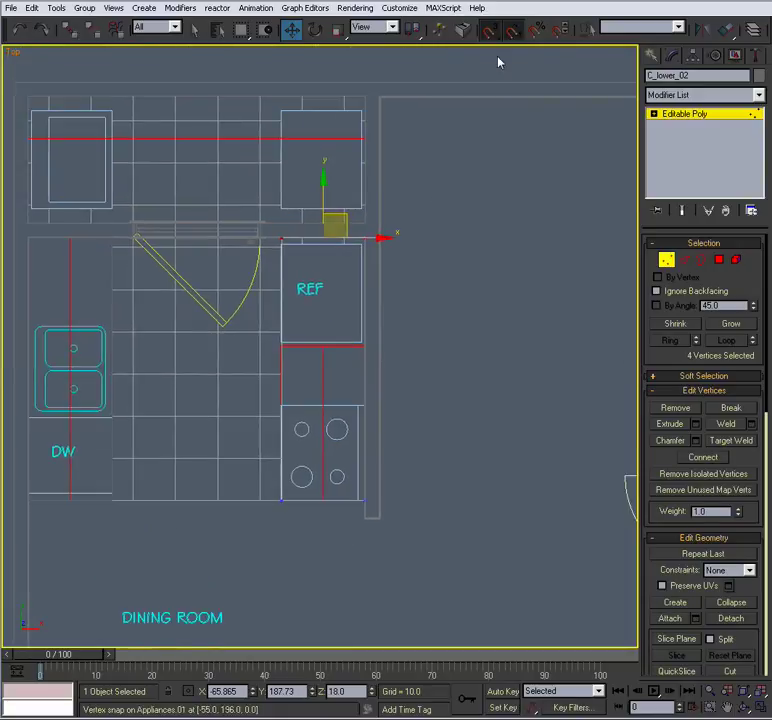
pyautogui.moveTo(496, 32); pyautogui.dragTo(498, 80)
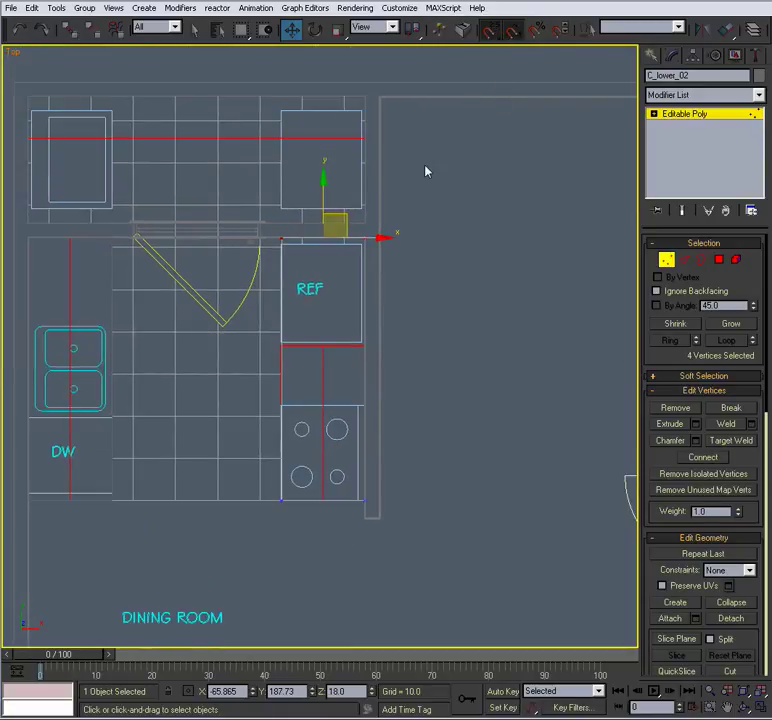
pyautogui.scroll(2, 443, 180)
pyautogui.moveTo(293, 226); pyautogui.dragTo(293, 382)
pyautogui.moveTo(325, 469); pyautogui.dragTo(310, 368, button='middle')
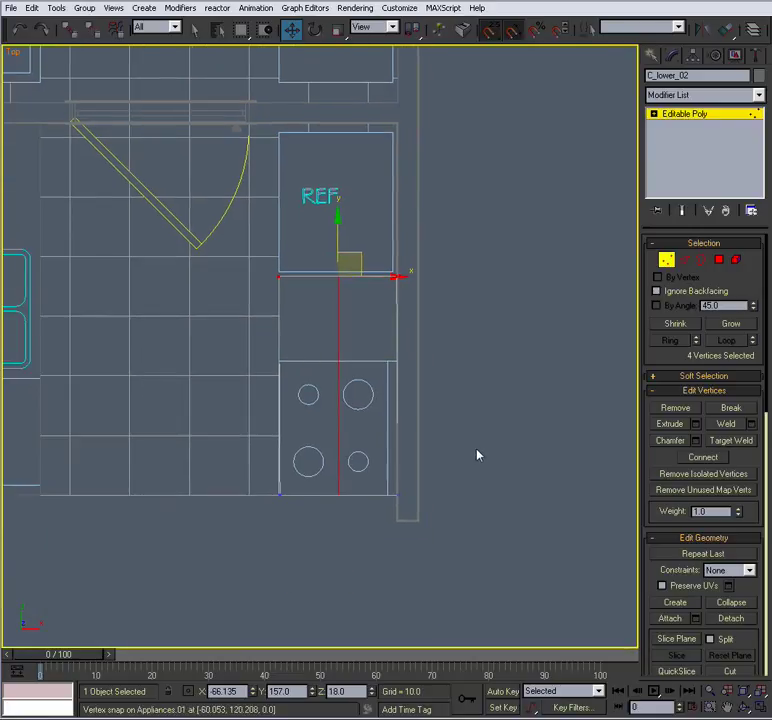
# Move the copied cabinet's four front vertices to the stove's back edge and return to the full Perspective view
pyautogui.moveTo(436, 460); pyautogui.dragTo(232, 558)
pyautogui.moveTo(280, 496); pyautogui.dragTo(283, 362)
pyautogui.hotkey('alt', 'w')
pyautogui.rightClick(440, 473)
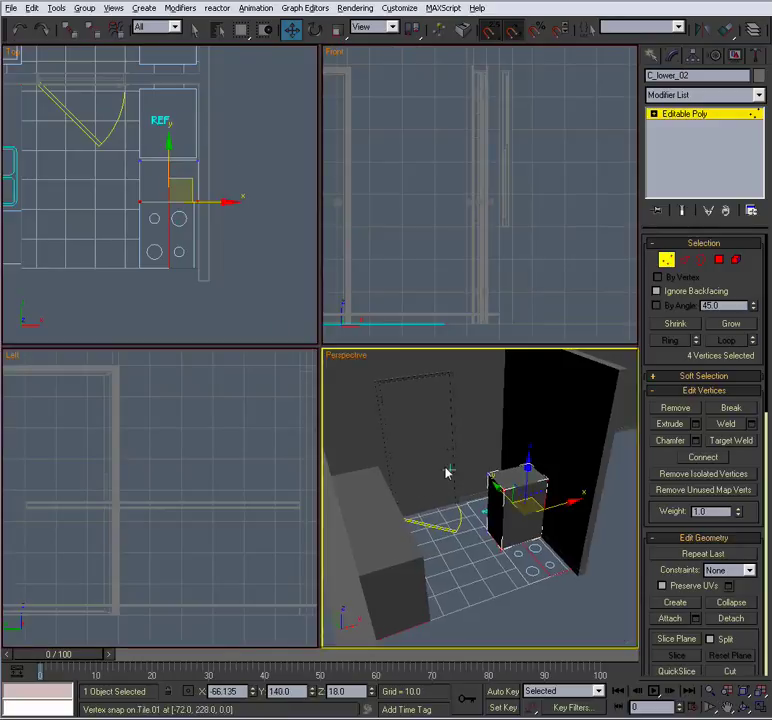
pyautogui.hotkey('alt', 'w')
# Examine the kitchen cabinets together with the adjoining dining and living room layout
pyautogui.moveTo(414, 365)
pyautogui.keyDown('alt'); pyautogui.mouseDown(button='middle')
pyautogui.moveTo(393, 427)
pyautogui.moveTo(410, 428)
pyautogui.mouseUp(button='middle'); pyautogui.keyUp('alt')
pyautogui.scroll(-4, 410, 428)
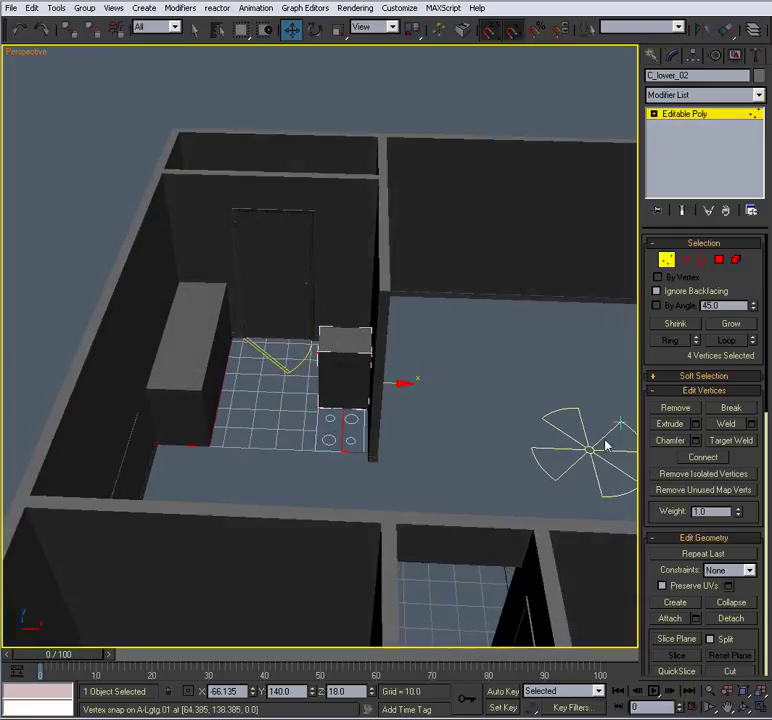
pyautogui.moveTo(563, 436); pyautogui.dragTo(448, 448, button='middle')
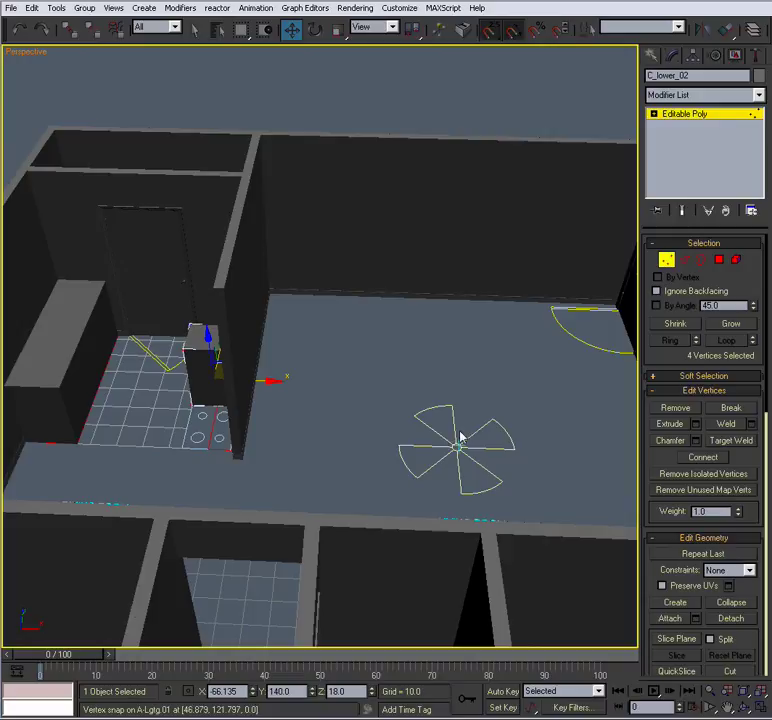
pyautogui.moveTo(327, 438); pyautogui.dragTo(365, 427, button='middle')
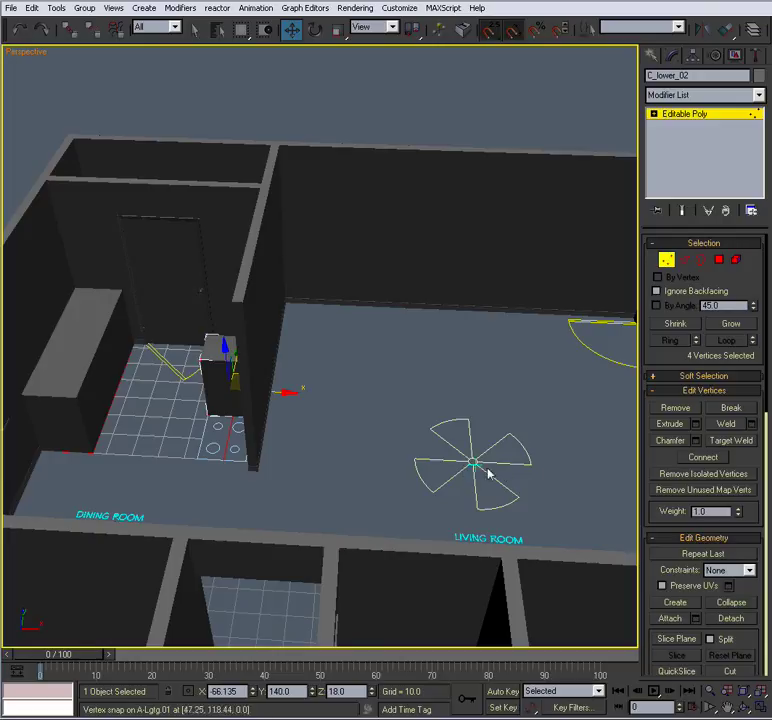
pyautogui.keyDown('alt'); pyautogui.moveTo(458, 490); pyautogui.dragTo(475, 501, button='middle'); pyautogui.keyUp('alt')
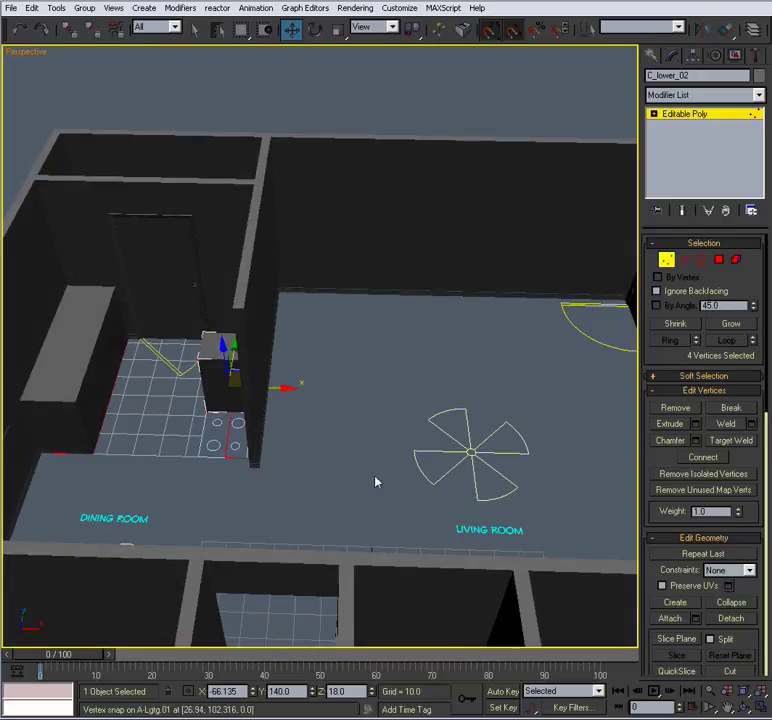
pyautogui.scroll(4, 352, 455)
pyautogui.moveTo(339, 451); pyautogui.dragTo(510, 435, button='middle')
pyautogui.moveTo(367, 385); pyautogui.dragTo(417, 403, button='middle')
pyautogui.scroll(-2, 318, 434)
pyautogui.moveTo(303, 424)
pyautogui.keyDown('alt'); pyautogui.mouseDown(button='middle')
pyautogui.moveTo(318, 434)
pyautogui.moveTo(298, 406)
pyautogui.mouseUp(button='middle'); pyautogui.keyUp('alt')
pyautogui.scroll(2, 317, 434)
pyautogui.moveTo(298, 406); pyautogui.dragTo(315, 429, button='middle')
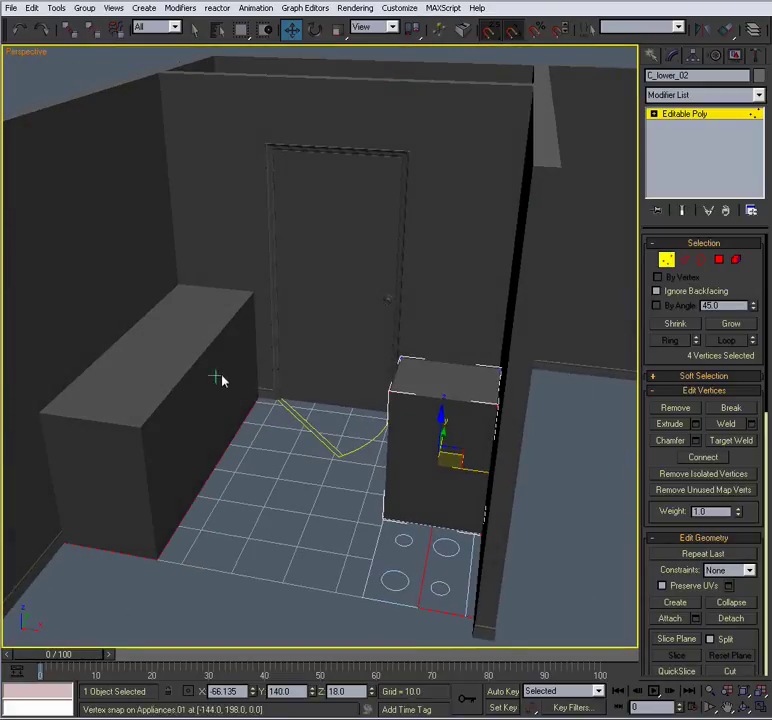
# Clear the vertex selection on C_lower_02 and leave vertex editing
pyautogui.click(257, 418)
pyautogui.scroll(-3, 257, 418)
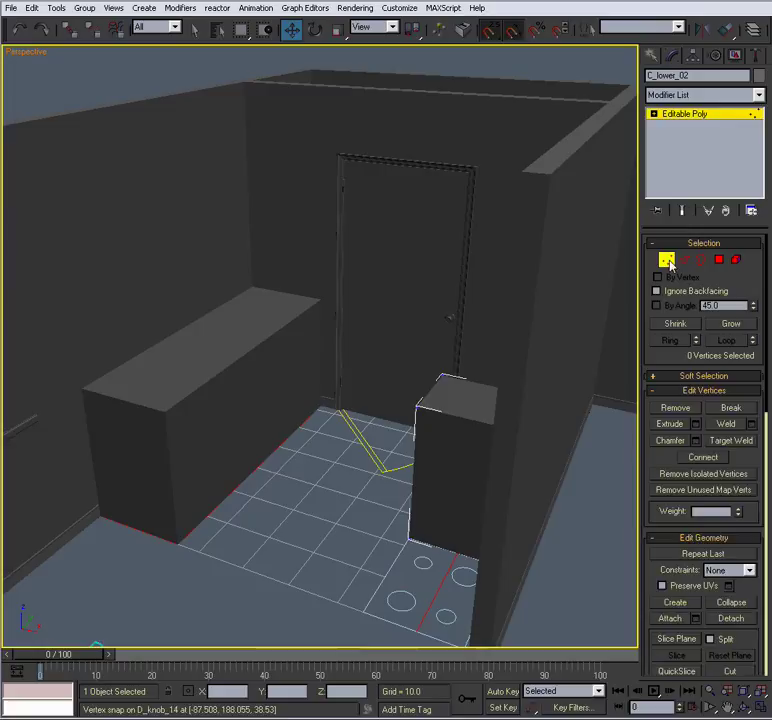
pyautogui.click(666, 259)
# Copy the long lower cabinet C_lower_01 straight up above itself as C_upper_01 and set the copy's height to 30
pyautogui.scroll(3, 260, 347)
pyautogui.click(261, 348)
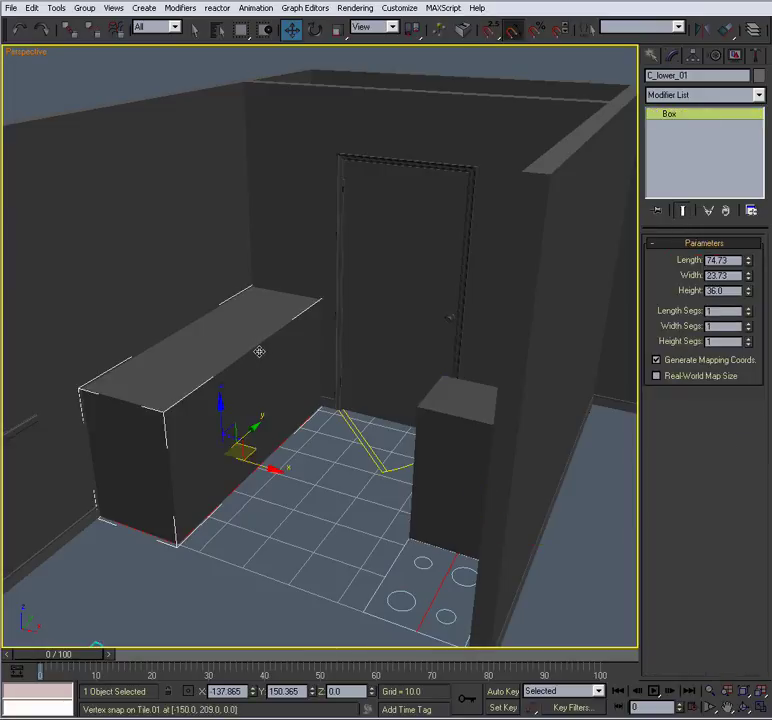
pyautogui.keyDown('alt'); pyautogui.moveTo(258, 351); pyautogui.dragTo(255, 341, button='middle'); pyautogui.keyUp('alt')
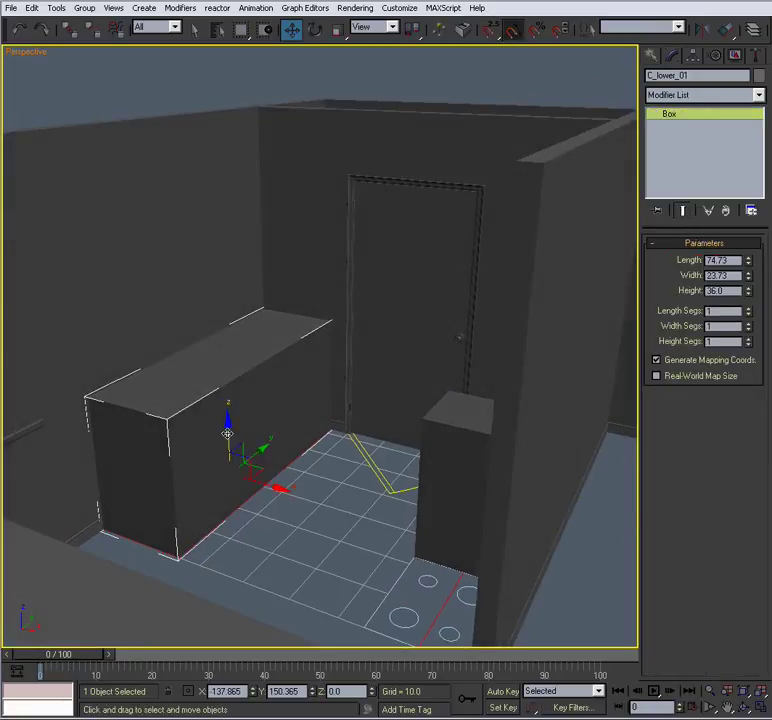
pyautogui.keyDown('shift'); pyautogui.moveTo(228, 432); pyautogui.dragTo(190, 252); pyautogui.keyUp('shift')
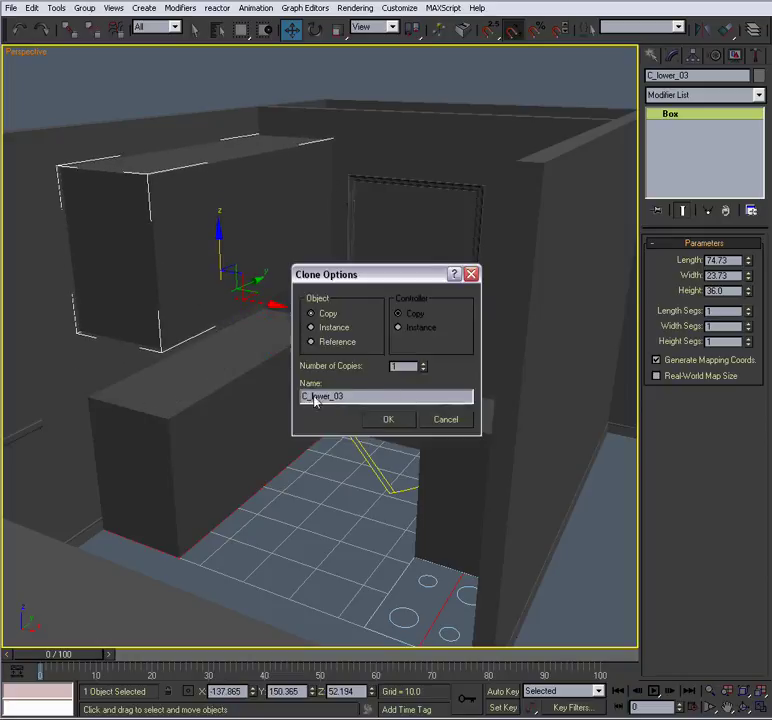
pyautogui.write('C_upp')
pyautogui.write('uppe')
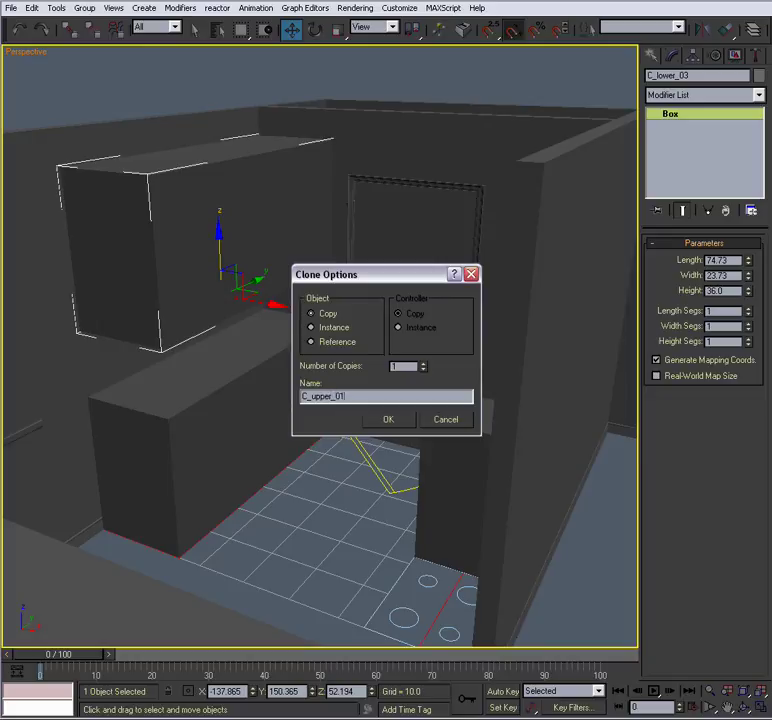
pyautogui.press('Return')
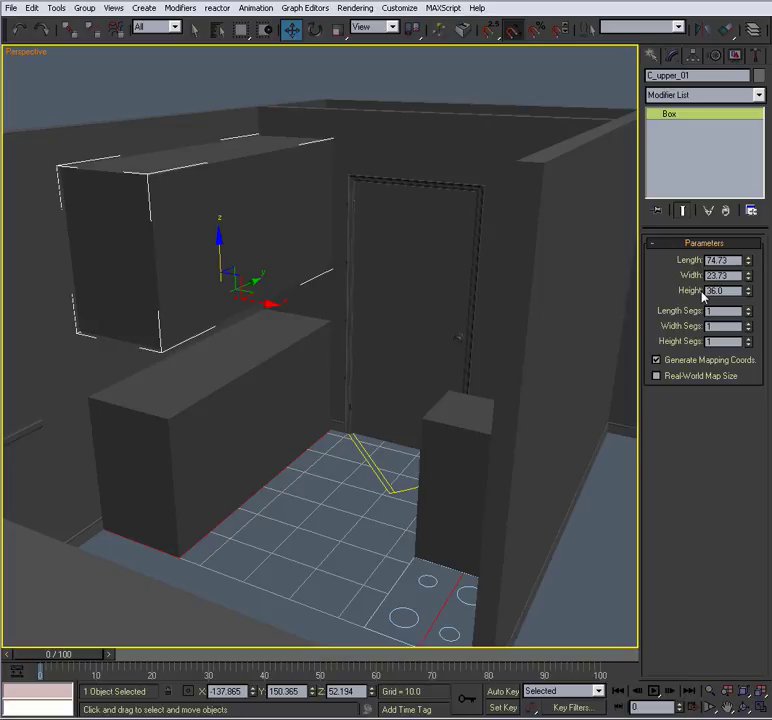
pyautogui.write('30')
pyautogui.press('Return')
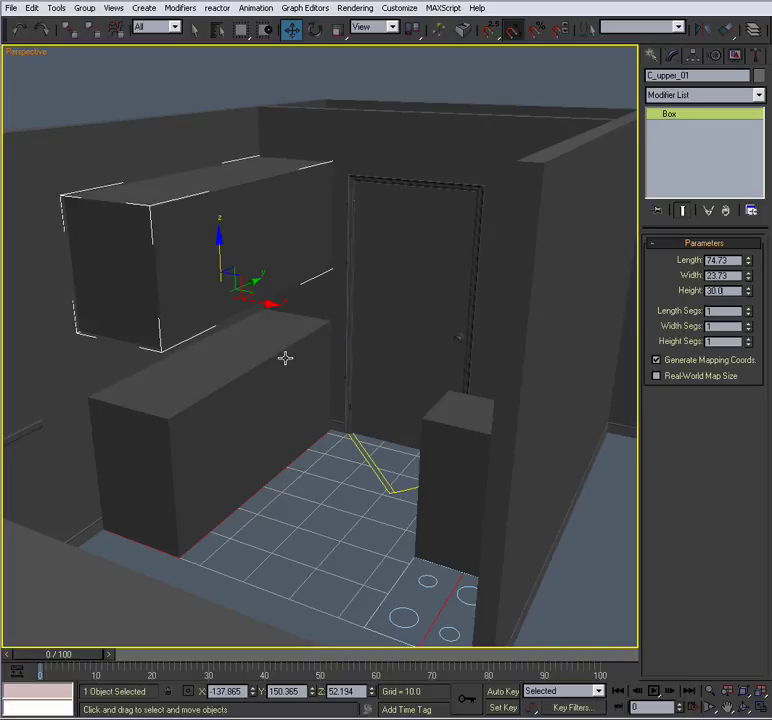
# In the Left view, draw a vertical Tape helper from the lower cabinet's top edge up to just above the upper cabinet's bottom edge
pyautogui.hotkey('alt', 'w')
pyautogui.scroll(-4, 267, 410)
pyautogui.moveTo(224, 417); pyautogui.dragTo(341, 432, button='middle')
pyautogui.hotkey('alt', 'w')
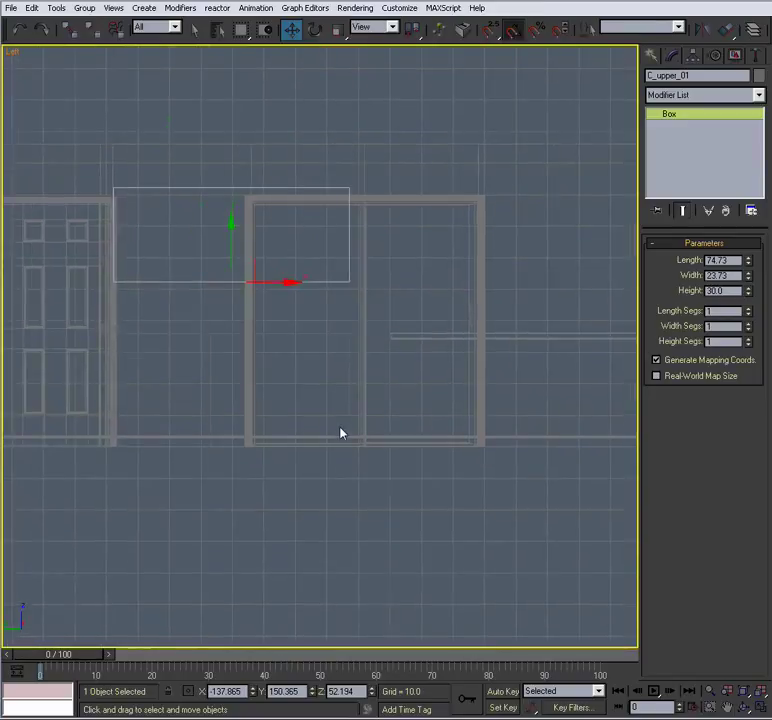
pyautogui.scroll(8, 341, 432)
pyautogui.moveTo(398, 308); pyautogui.dragTo(372, 415, button='middle')
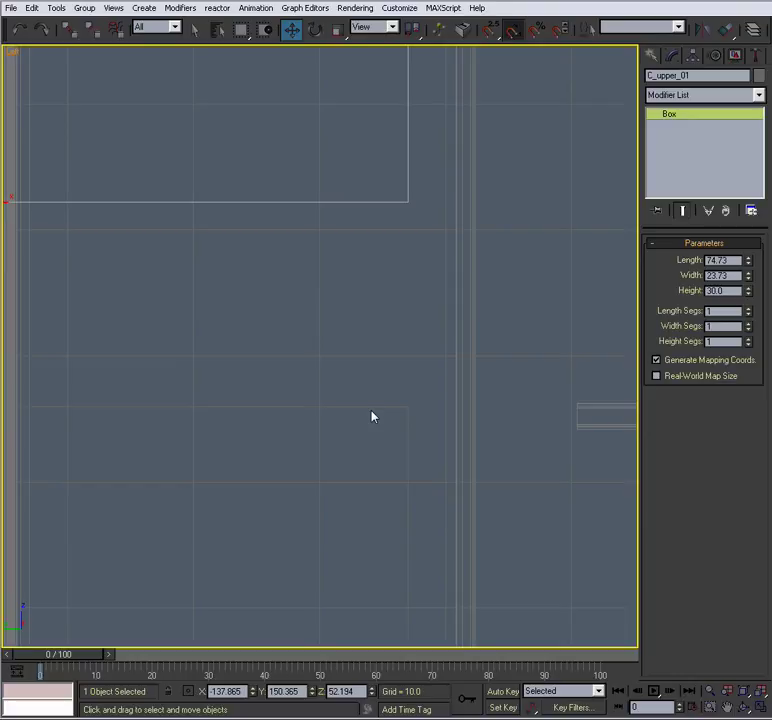
pyautogui.moveTo(371, 416); pyautogui.dragTo(320, 408, button='middle')
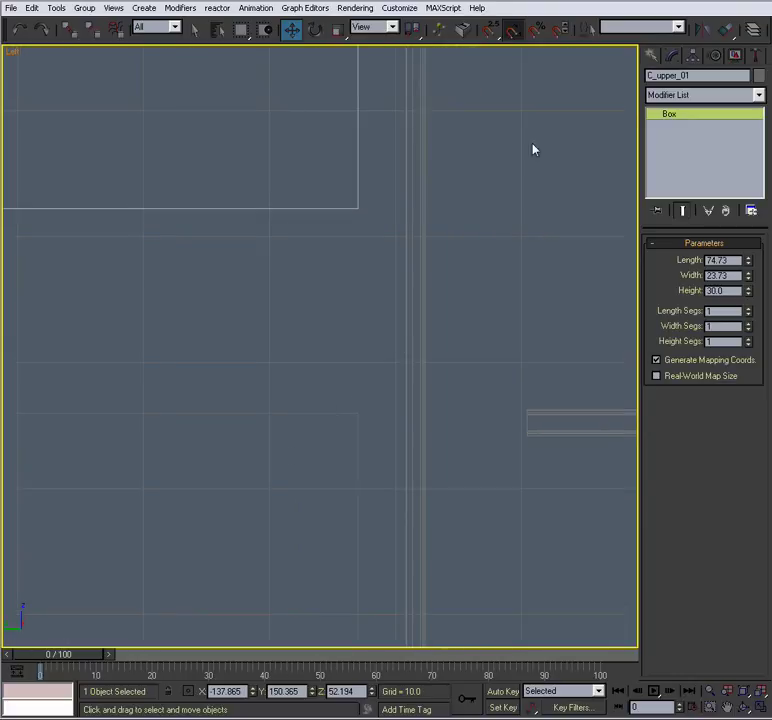
pyautogui.click(655, 56)
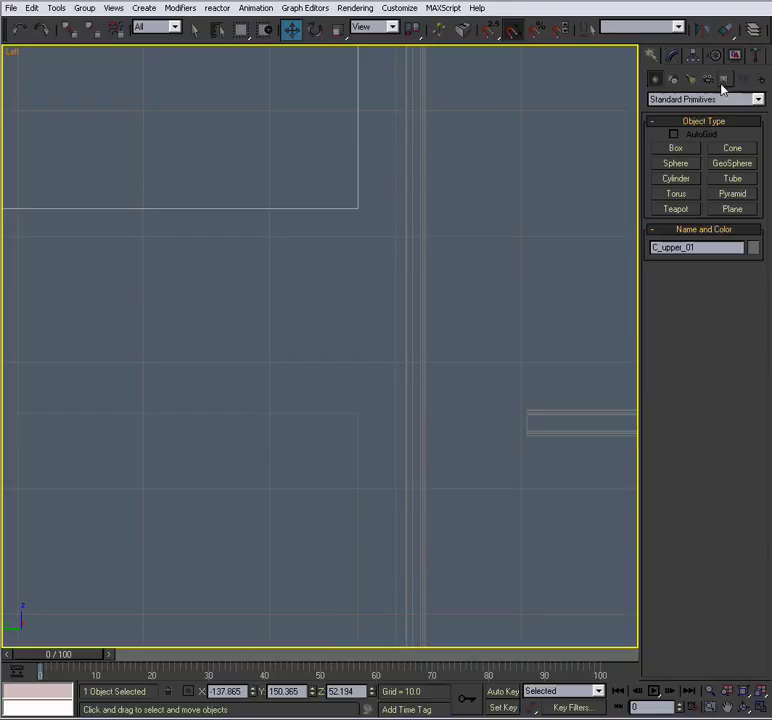
pyautogui.click(722, 82)
pyautogui.click(678, 195)
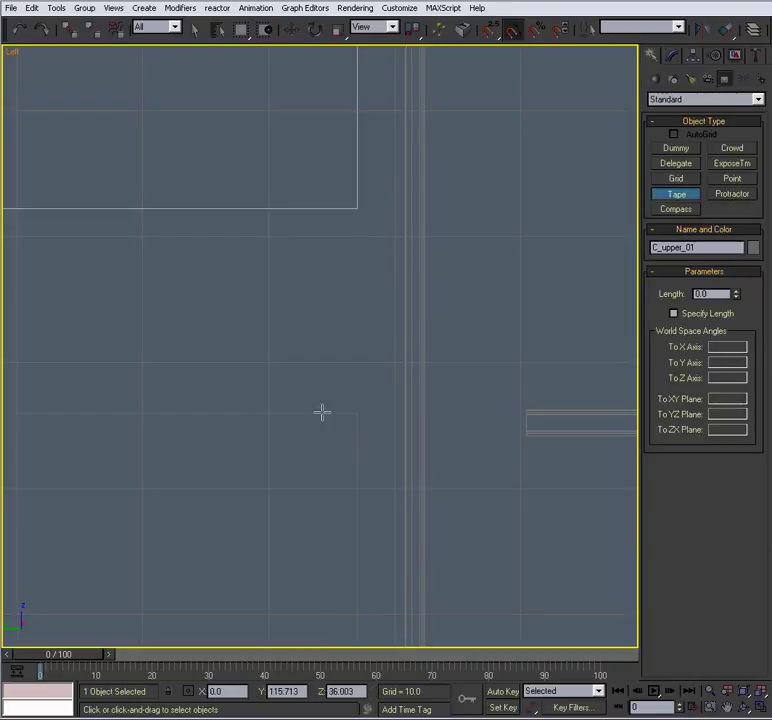
pyautogui.moveTo(338, 412); pyautogui.dragTo(336, 186)
# Raise C_upper_01 so its bottom edge meets the tape's upper end, at Z about 54, and delete the tape
pyautogui.press('w')
pyautogui.click(347, 206)
pyautogui.moveTo(344, 229); pyautogui.dragTo(545, 254, button='middle')
pyautogui.scroll(-2, 545, 254)
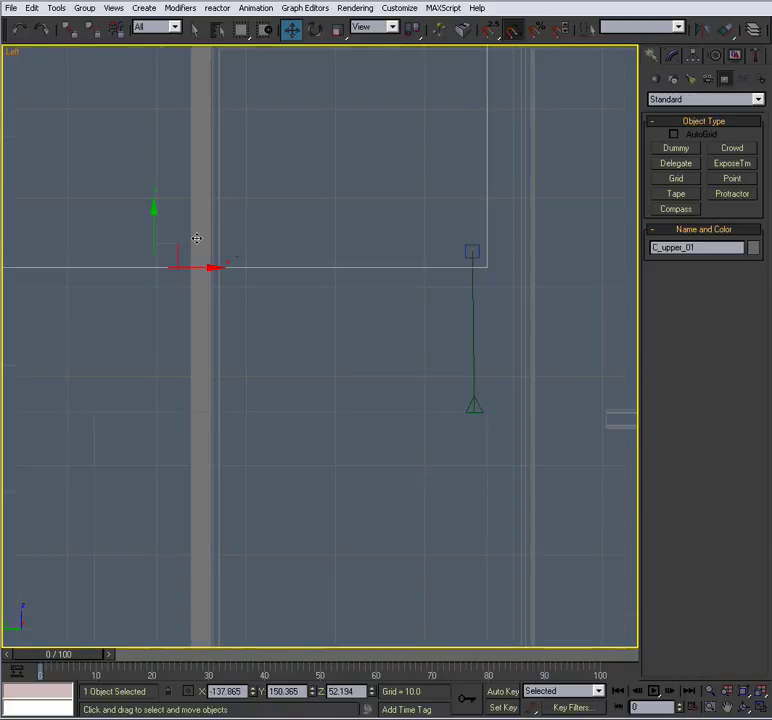
pyautogui.moveTo(156, 219); pyautogui.dragTo(156, 203)
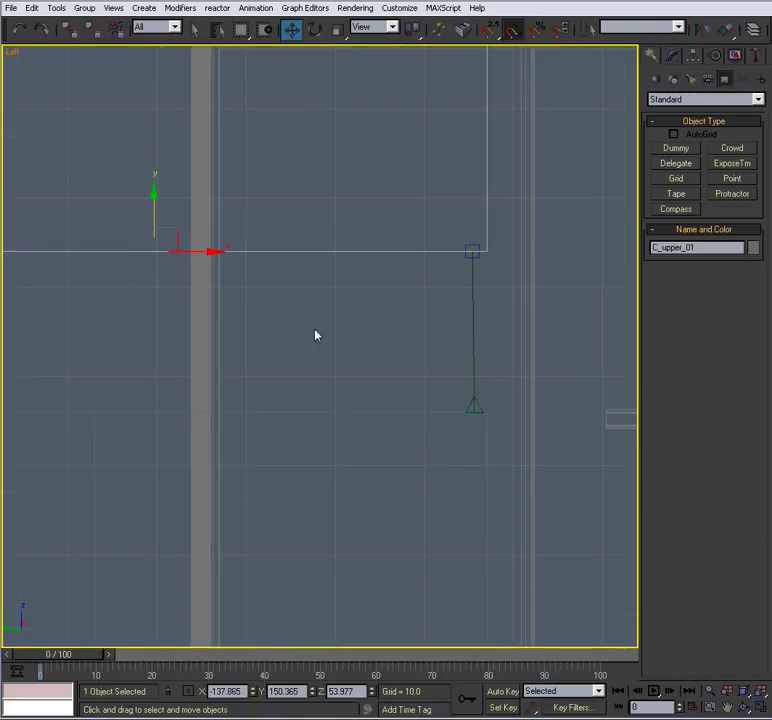
pyautogui.click(471, 380)
pyautogui.press('Delete')
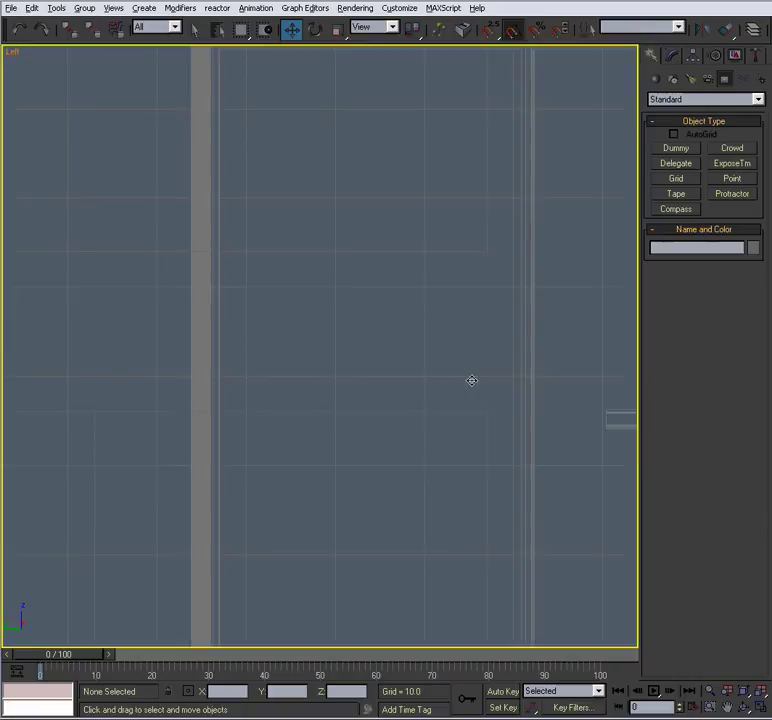
# Back in the Perspective view, convert the upper cabinet C_upper_01 to an Editable Poly
pyautogui.hotkey('alt', 'w')
pyautogui.rightClick(404, 425)
pyautogui.hotkey('alt', 'w')
pyautogui.keyDown('alt'); pyautogui.moveTo(404, 425); pyautogui.dragTo(400, 419, button='middle'); pyautogui.keyUp('alt')
pyautogui.click(207, 264)
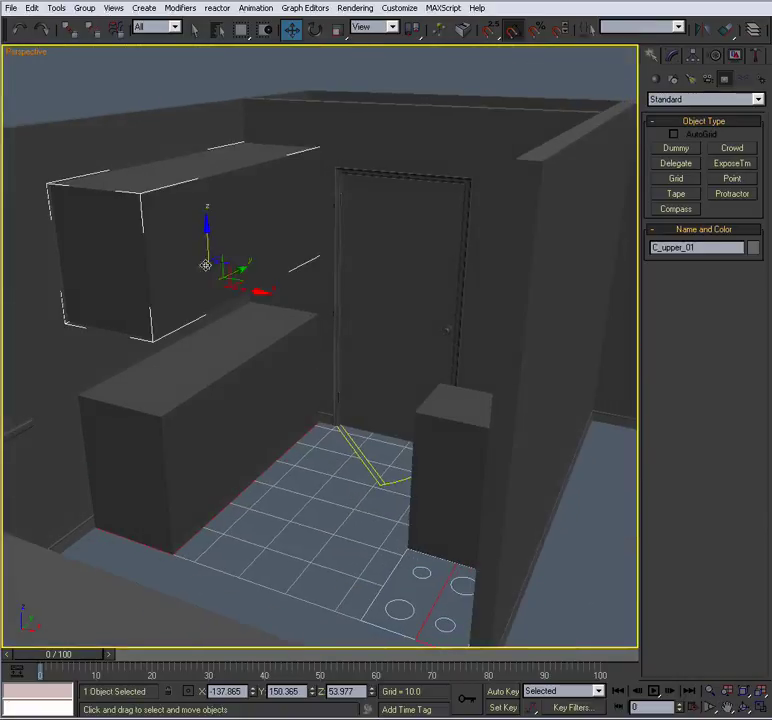
pyautogui.moveTo(236, 318); pyautogui.dragTo(343, 412, button='middle')
pyautogui.scroll(2, 343, 412)
pyautogui.rightClick(270, 322)
pyautogui.click(270, 324)
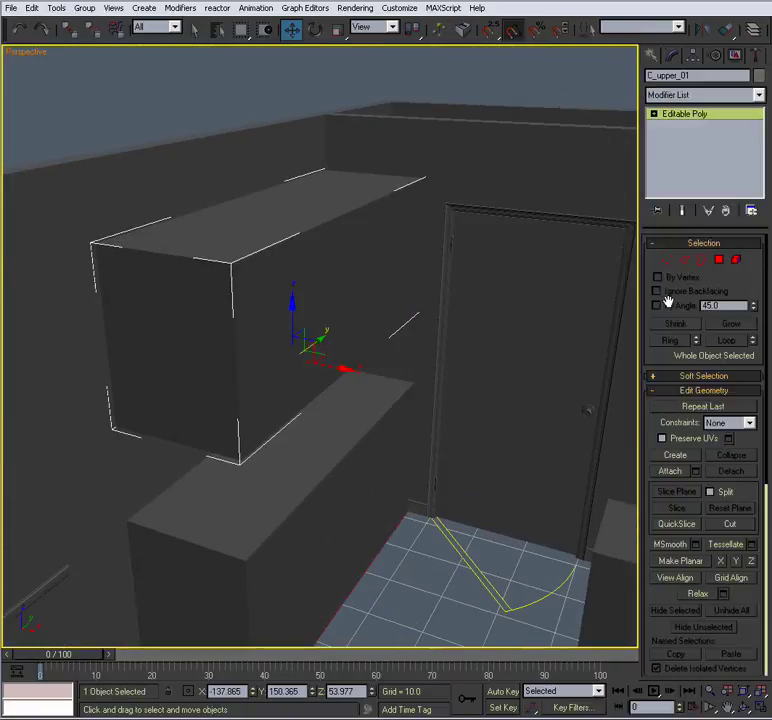
# In the Top view, snap the upper cabinet's four aisle-side vertices back to the red line through the sink, then leave vertex editing in Perspective
pyautogui.click(667, 260)
pyautogui.hotkey('alt', 'w')
pyautogui.moveTo(162, 226); pyautogui.dragTo(244, 213, button='middle')
pyautogui.hotkey('alt', 'w')
pyautogui.scroll(-3, 244, 213)
pyautogui.moveTo(410, 175); pyautogui.dragTo(308, 518)
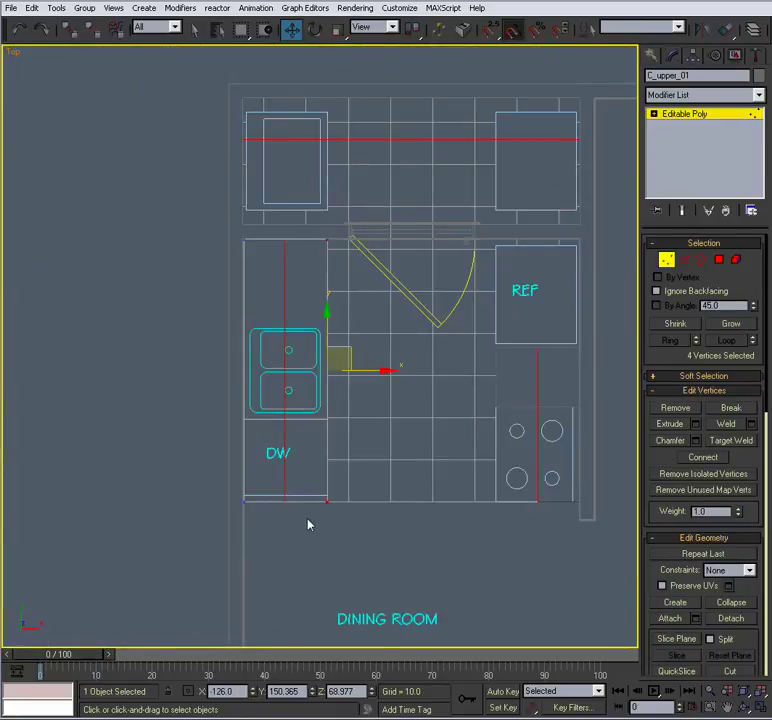
pyautogui.scroll(3, 300, 404)
pyautogui.scroll(2, 300, 404)
pyautogui.press('s')
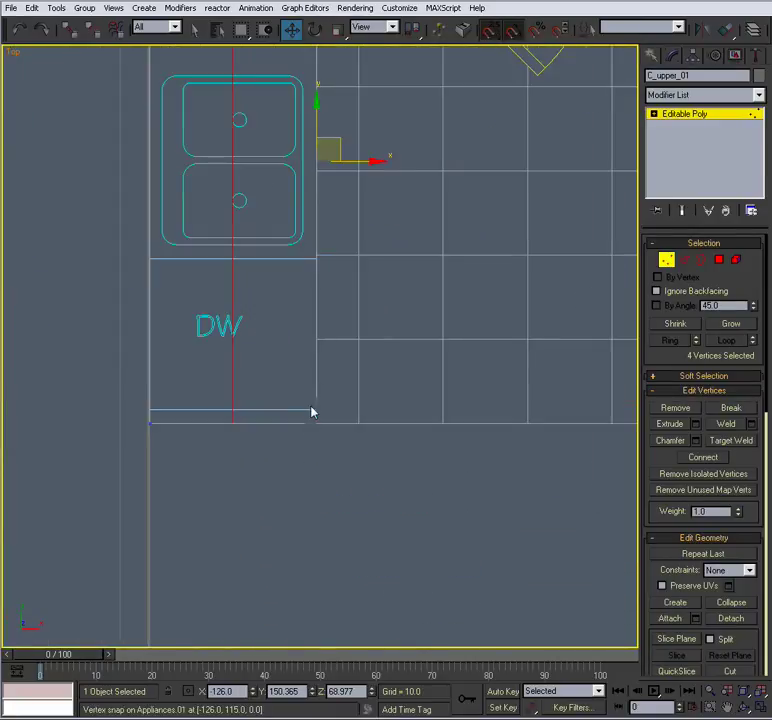
pyautogui.moveTo(312, 412); pyautogui.dragTo(318, 408, button='middle')
pyautogui.moveTo(492, 31); pyautogui.dragTo(489, 85)
pyautogui.moveTo(355, 417); pyautogui.dragTo(362, 400, button='middle')
pyautogui.moveTo(330, 402); pyautogui.dragTo(245, 402)
pyautogui.hotkey('alt', 'w')
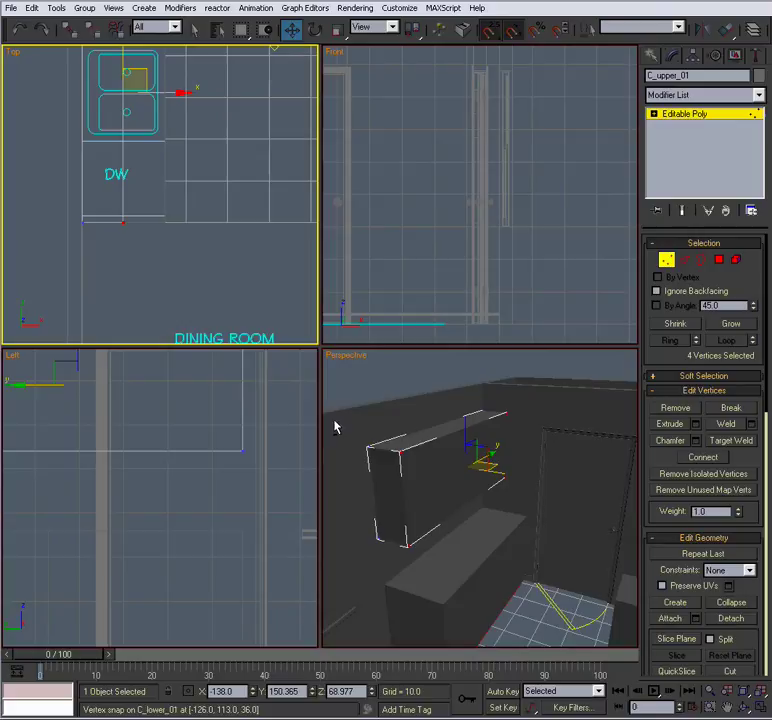
pyautogui.keyDown('alt'); pyautogui.moveTo(430, 442); pyautogui.dragTo(453, 450, button='middle'); pyautogui.keyUp('alt')
pyautogui.hotkey('alt', 'w')
pyautogui.click(665, 260)
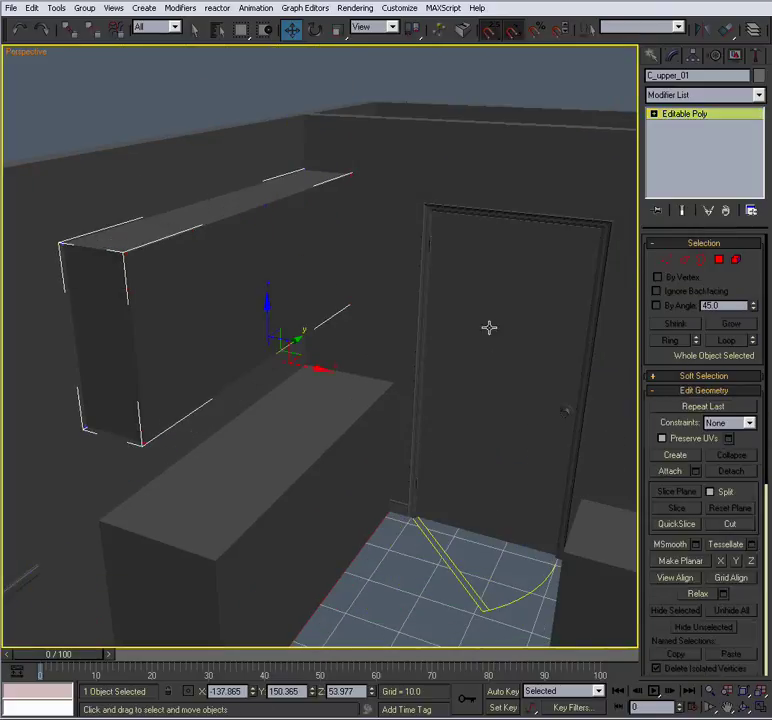
# In the Top view, copy the upper cabinet across the aisle as C_upper_02, snapping its front corner to the wall beside the stove
pyautogui.keyDown('alt'); pyautogui.moveTo(488, 326); pyautogui.dragTo(365, 358, button='middle'); pyautogui.keyUp('alt')
pyautogui.hotkey('alt', 'w')
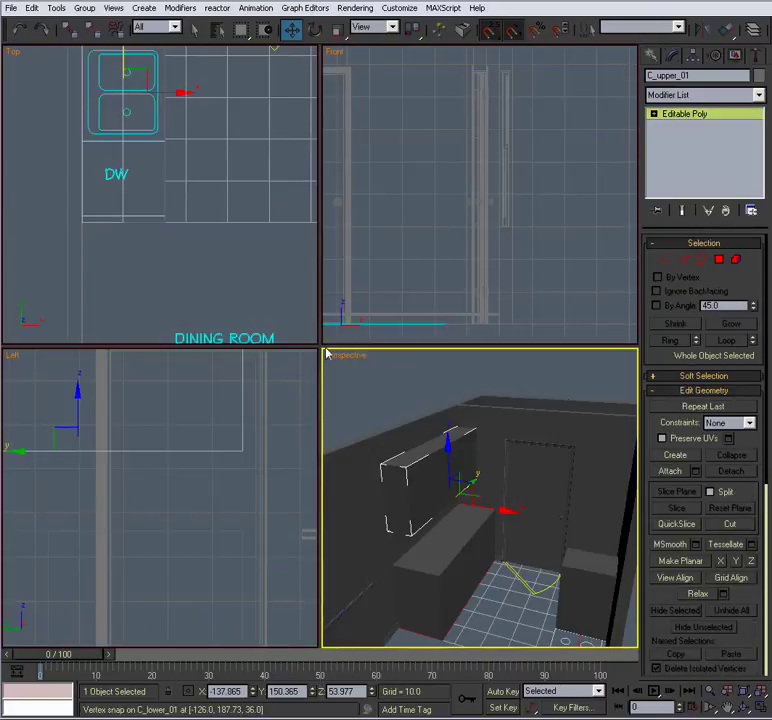
pyautogui.moveTo(189, 258); pyautogui.dragTo(198, 284, button='middle')
pyautogui.hotkey('alt', 'w')
pyautogui.moveTo(280, 291); pyautogui.dragTo(178, 310, button='middle')
pyautogui.scroll(-3, 178, 310)
pyautogui.moveTo(235, 297)
pyautogui.mouseDown(button='middle')
pyautogui.moveTo(302, 314)
pyautogui.moveTo(239, 314)
pyautogui.mouseUp(button='middle')
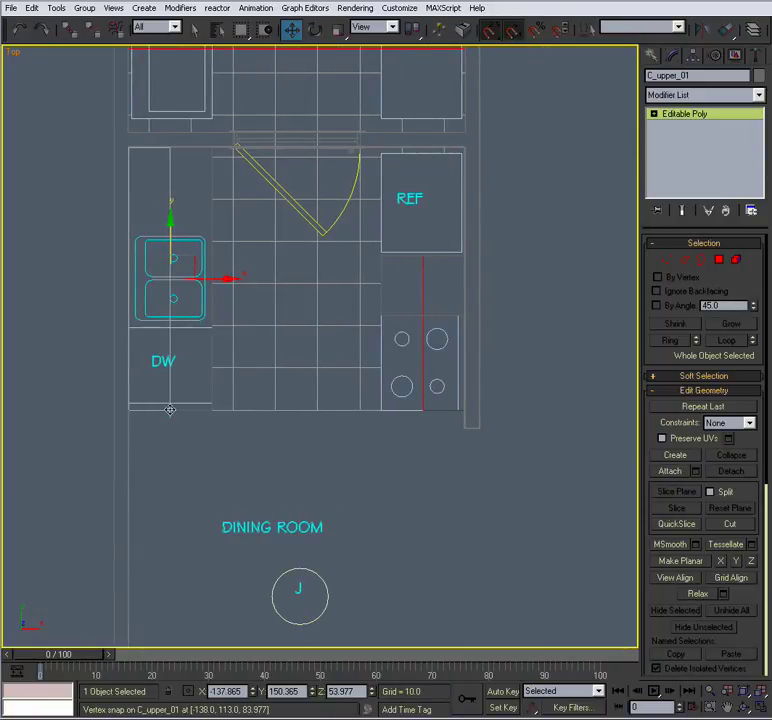
pyautogui.keyDown('shift'); pyautogui.moveTo(170, 410); pyautogui.dragTo(463, 411); pyautogui.keyUp('shift')
pyautogui.click(389, 419)
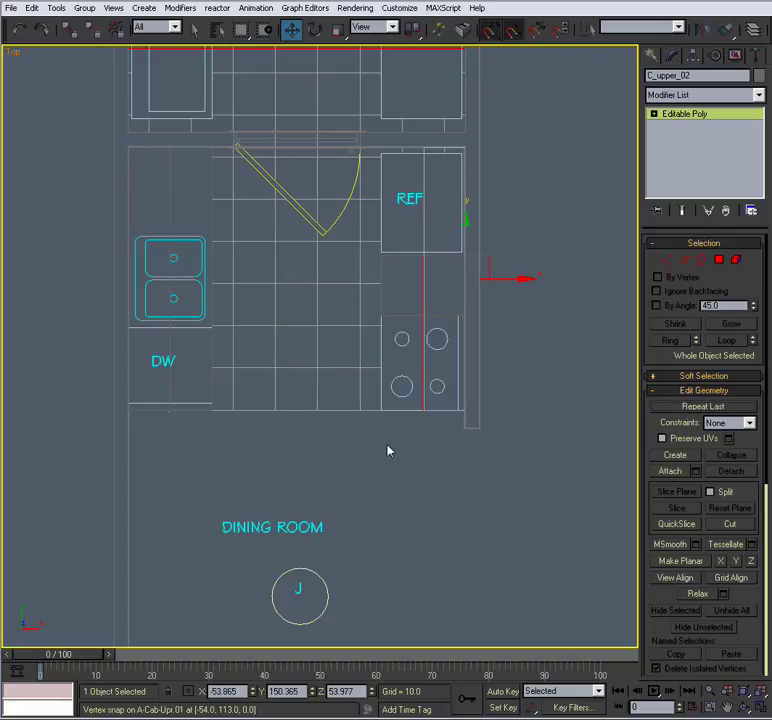
# Examine the copied upper cabinet above the stove and both cabinet runs from several angles in the full Perspective view
pyautogui.hotkey('alt', 'w')
pyautogui.rightClick(427, 426)
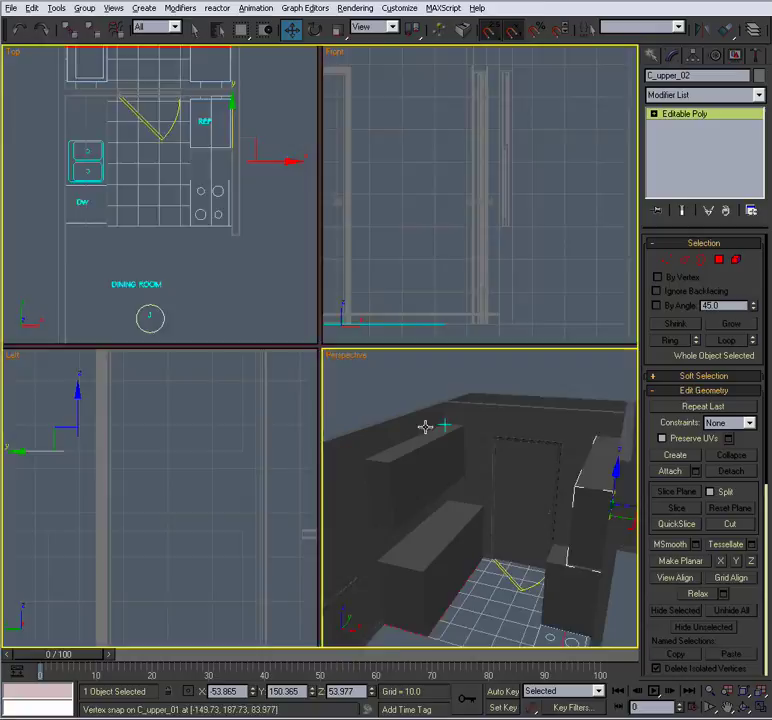
pyautogui.hotkey('alt', 'w')
pyautogui.moveTo(420, 436)
pyautogui.keyDown('alt'); pyautogui.mouseDown(button='middle')
pyautogui.moveTo(469, 438)
pyautogui.moveTo(370, 376)
pyautogui.moveTo(361, 411)
pyautogui.moveTo(381, 413)
pyautogui.mouseUp(button='middle'); pyautogui.keyUp('alt')
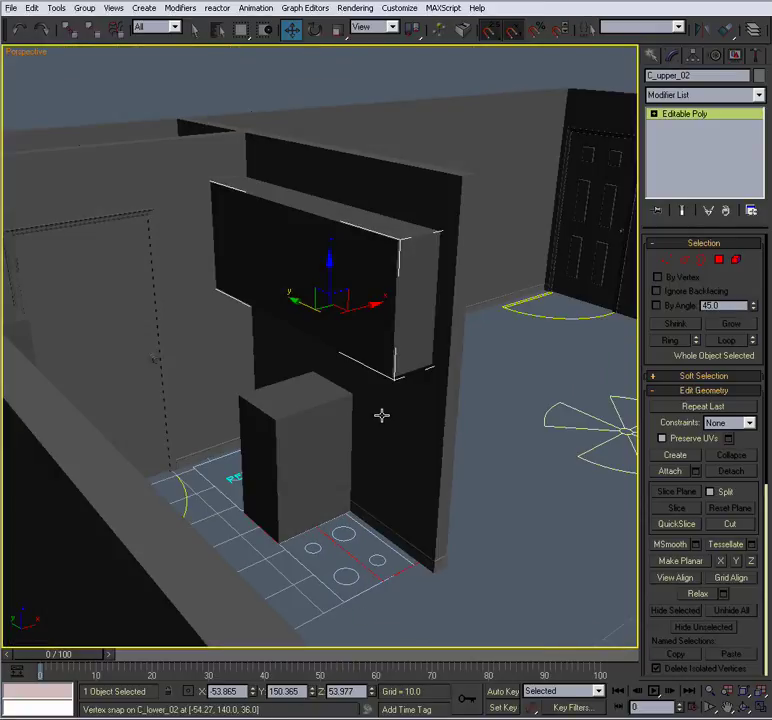
pyautogui.press('x')
pyautogui.press('x')
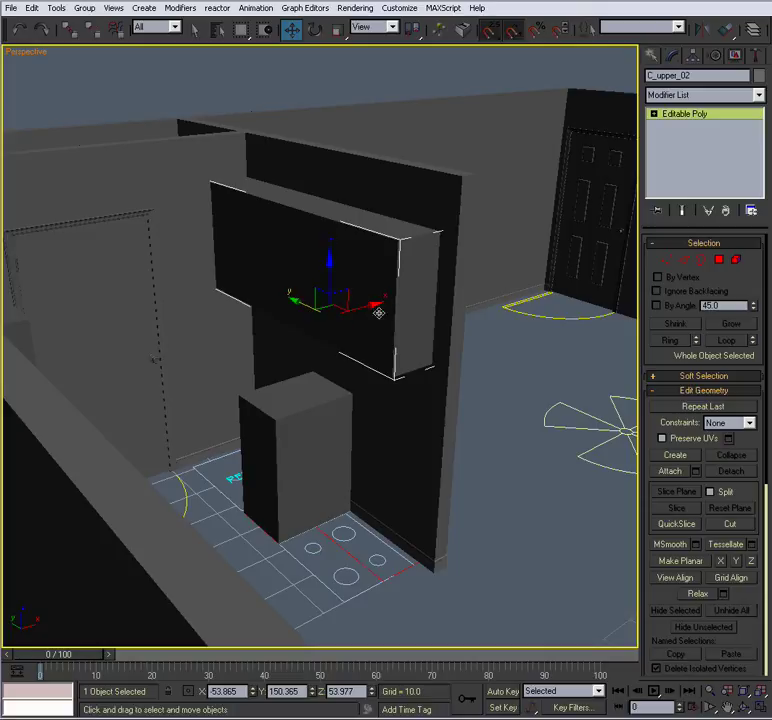
pyautogui.press('x')
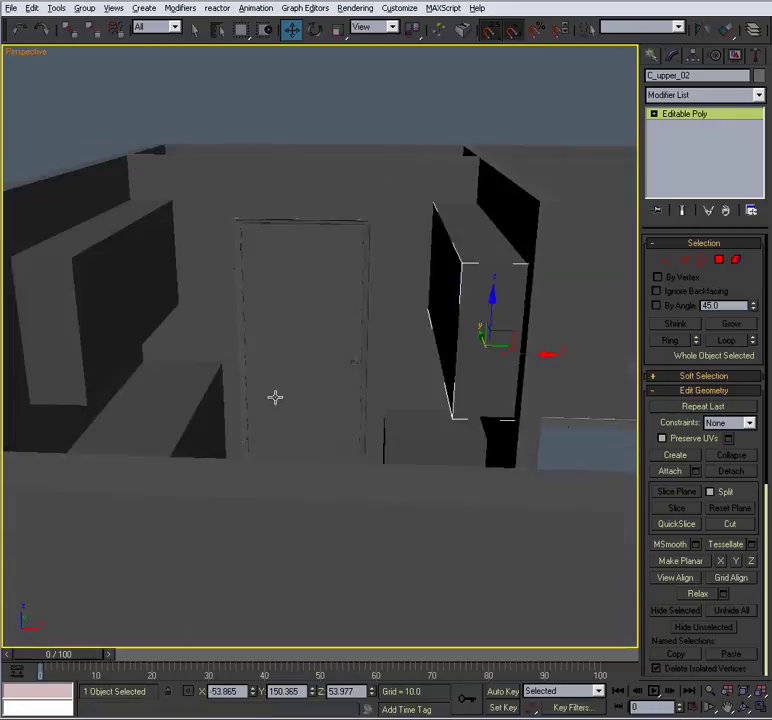
pyautogui.keyDown('alt'); pyautogui.moveTo(274, 398); pyautogui.dragTo(281, 437, button='middle'); pyautogui.keyUp('alt')
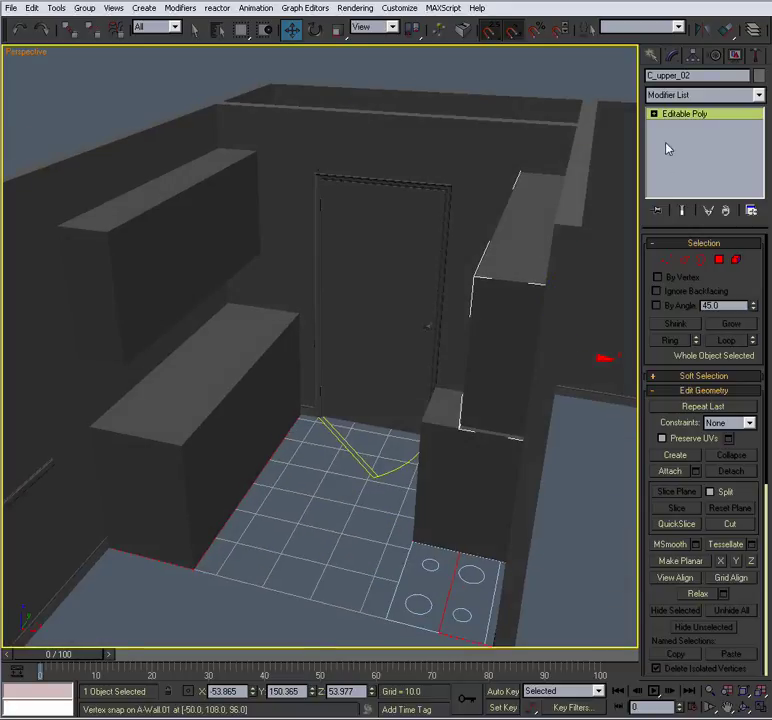
pyautogui.keyDown('alt'); pyautogui.moveTo(413, 333); pyautogui.dragTo(404, 327, button='middle'); pyautogui.keyUp('alt')
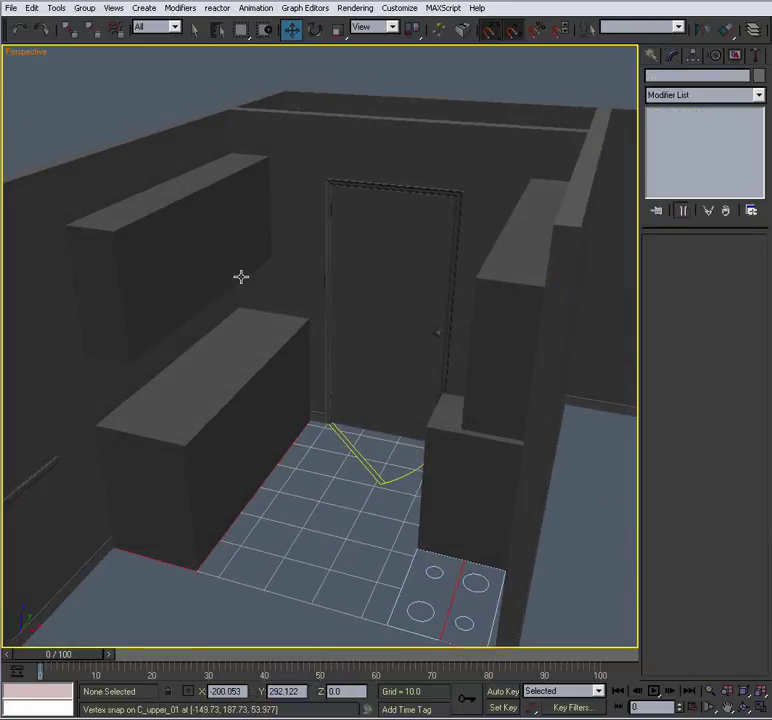
pyautogui.scroll(5, 241, 276)
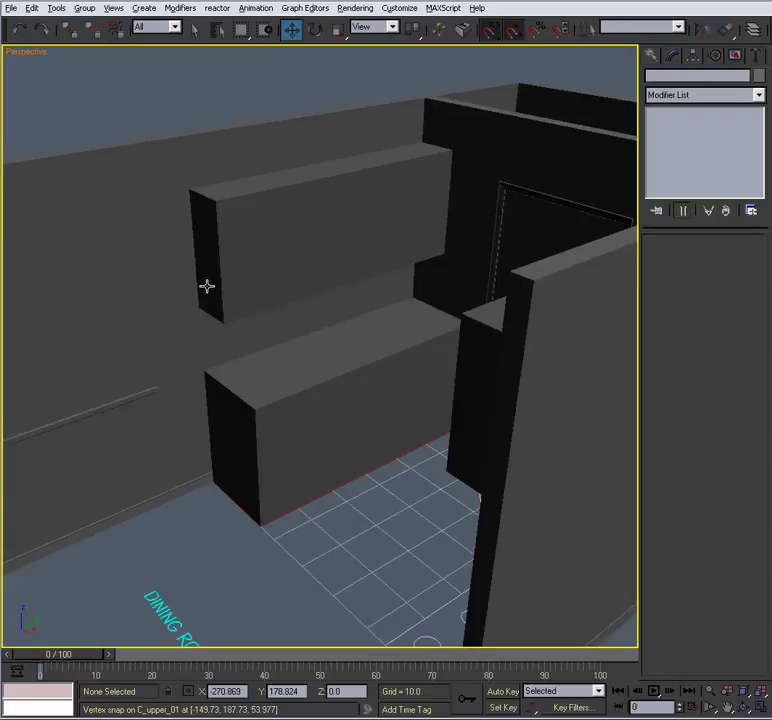
pyautogui.keyDown('alt'); pyautogui.moveTo(207, 286); pyautogui.dragTo(214, 279, button='middle'); pyautogui.keyUp('alt')
pyautogui.scroll(-5, 214, 279)
pyautogui.keyDown('alt'); pyautogui.moveTo(234, 343); pyautogui.dragTo(347, 271, button='middle'); pyautogui.keyUp('alt')
pyautogui.scroll(4, 191, 322)
pyautogui.scroll(2, 347, 271)
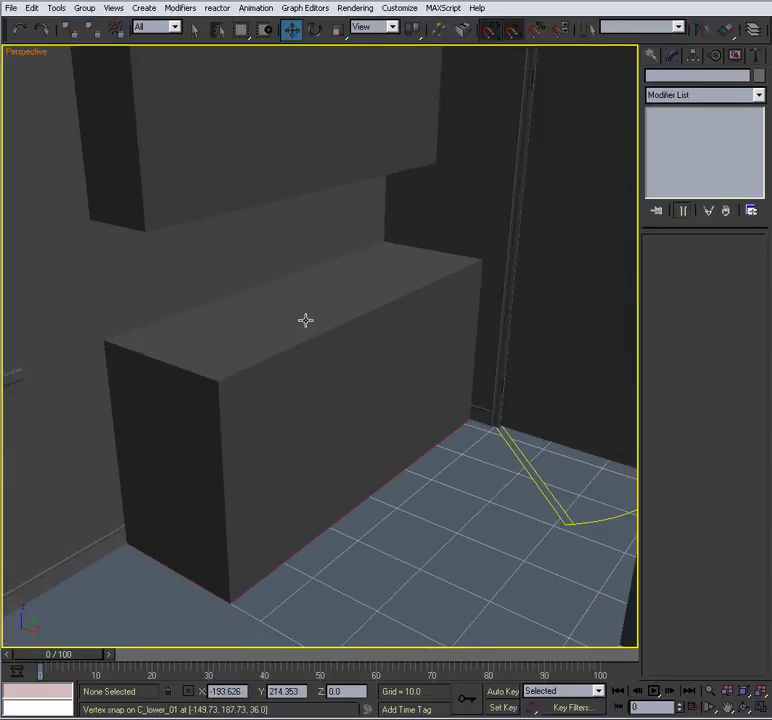
# Return to the four-viewport layout, select lower cabinet C_lower_01, and frame its upper end in the Front view
pyautogui.hotkey('alt', 'w')
pyautogui.moveTo(52, 503); pyautogui.dragTo(196, 464, button='middle')
pyautogui.scroll(-4, 196, 464)
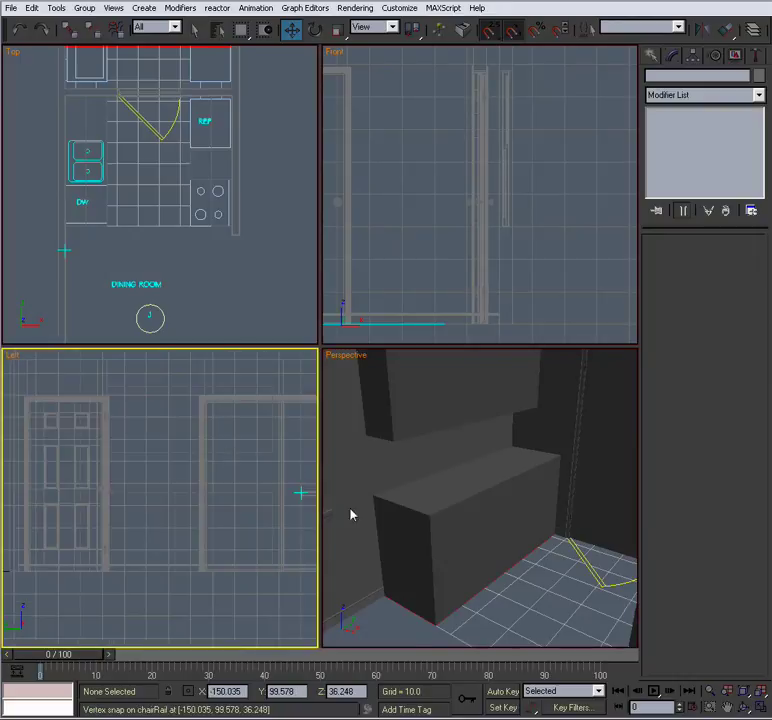
pyautogui.click(439, 509)
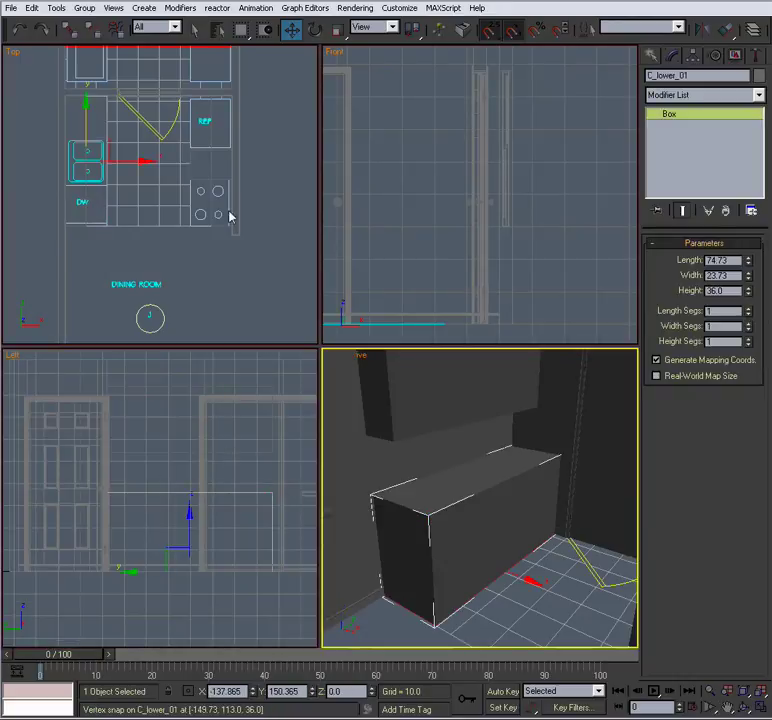
pyautogui.moveTo(529, 224); pyautogui.dragTo(538, 233, button='middle')
pyautogui.scroll(-8, 538, 233)
pyautogui.moveTo(434, 246); pyautogui.dragTo(572, 252, button='middle')
pyautogui.scroll(6, 566, 254)
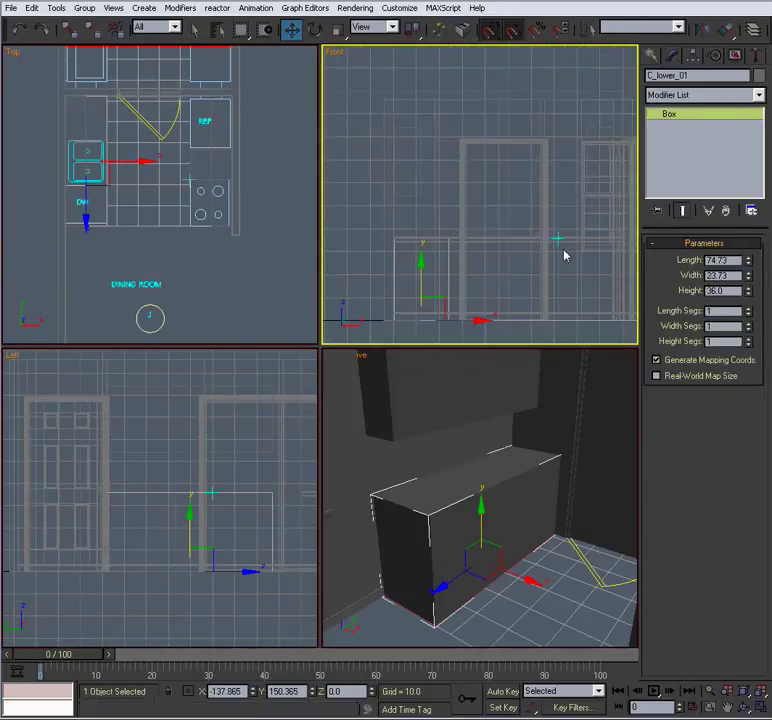
pyautogui.scroll(3, 505, 214)
pyautogui.moveTo(488, 195); pyautogui.dragTo(494, 234, button='middle')
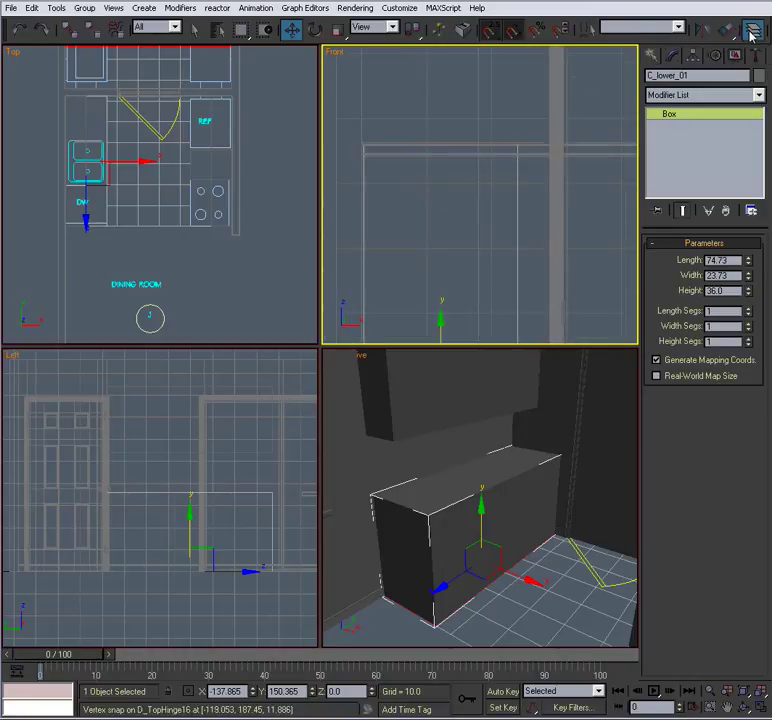
# Hide the Walls, Trim, Doors and Windows layers, keeping Cabinets as the current layer
pyautogui.click(752, 30)
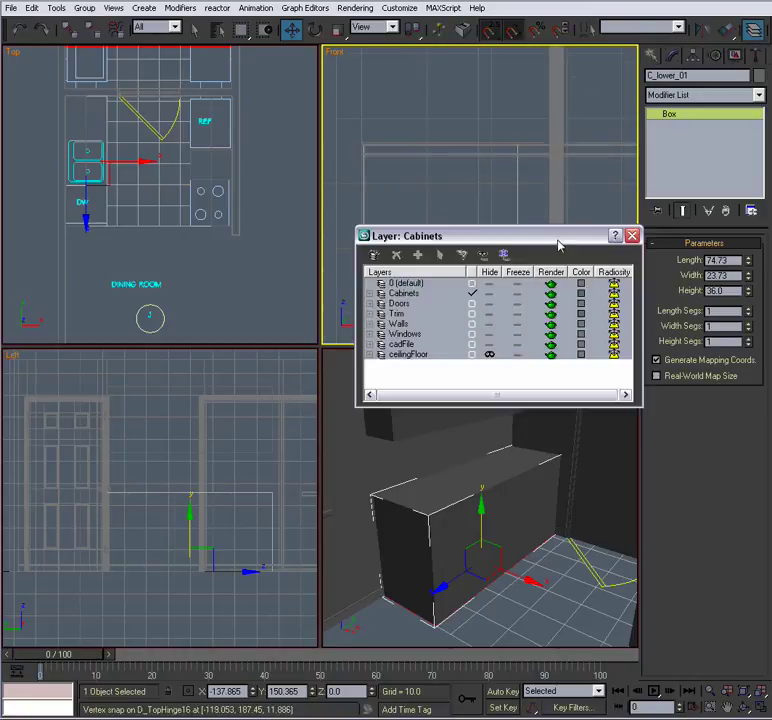
pyautogui.click(490, 325)
pyautogui.click(632, 236)
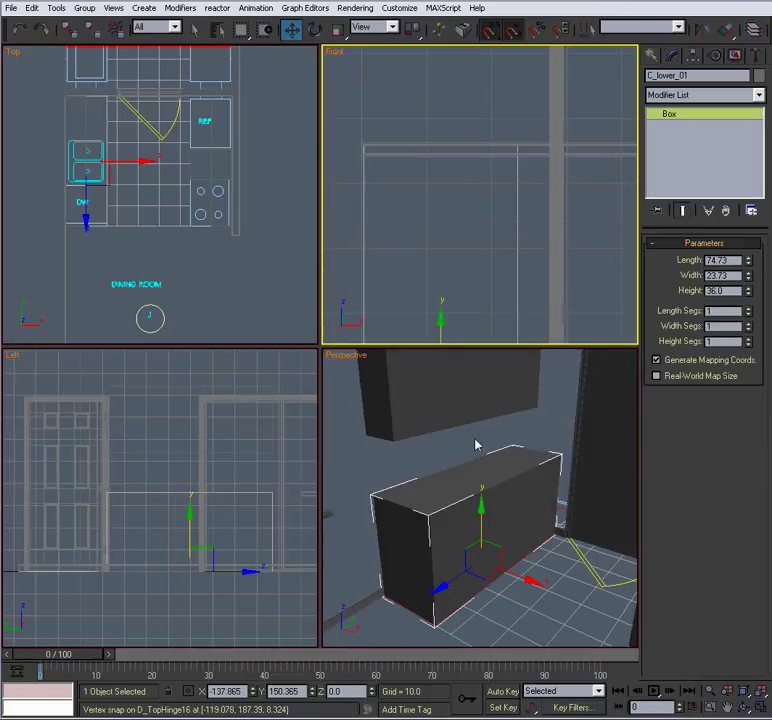
pyautogui.moveTo(422, 272); pyautogui.dragTo(420, 293, button='middle')
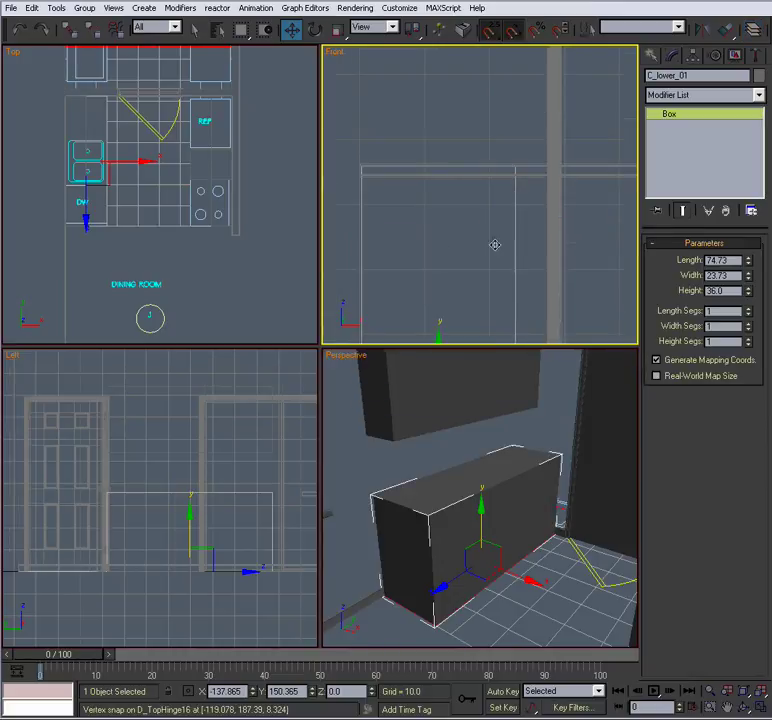
pyautogui.click(752, 29)
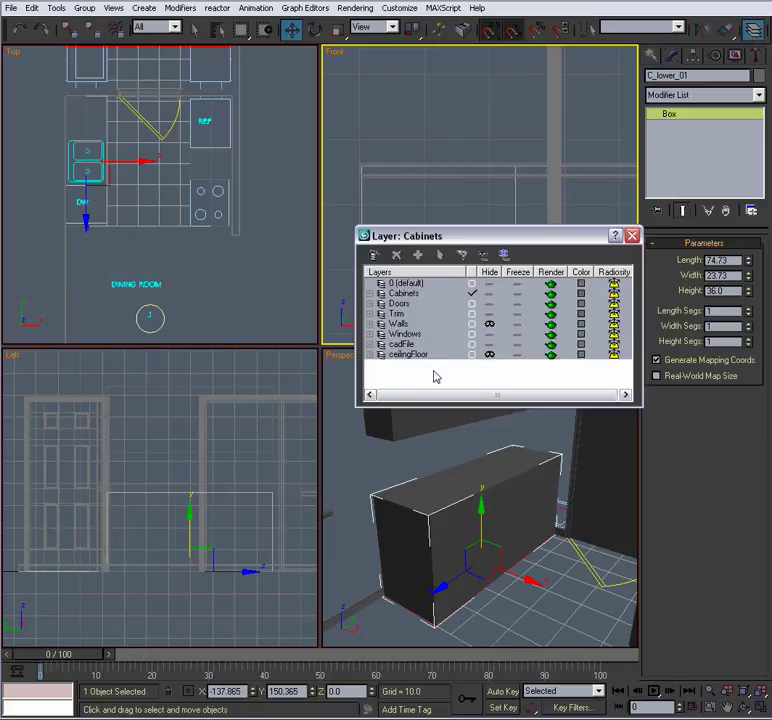
pyautogui.click(489, 314)
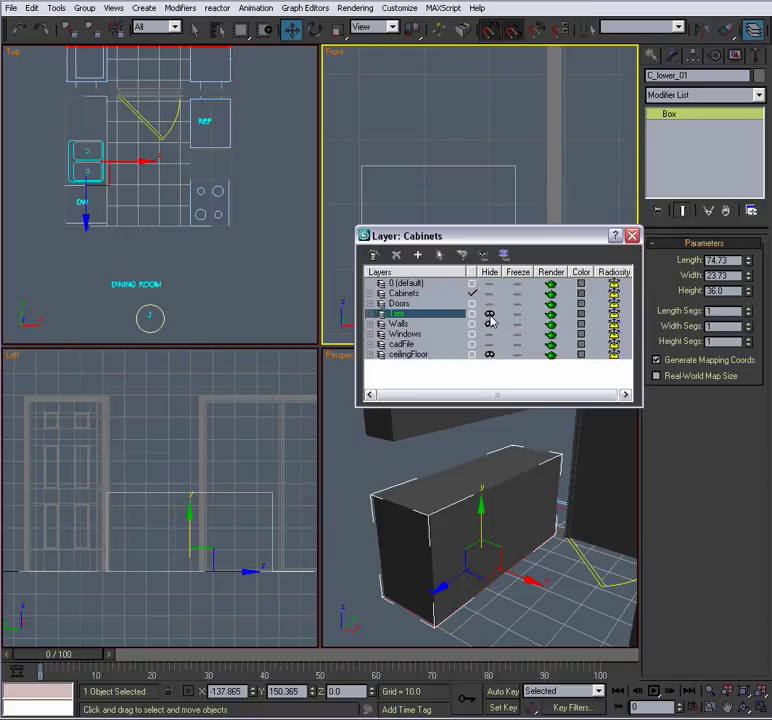
pyautogui.click(489, 304)
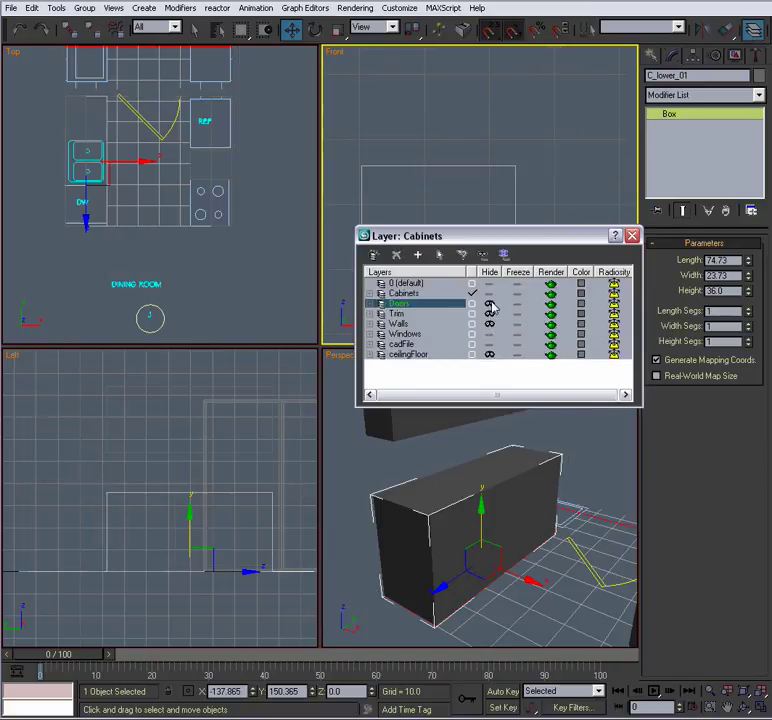
pyautogui.click(489, 334)
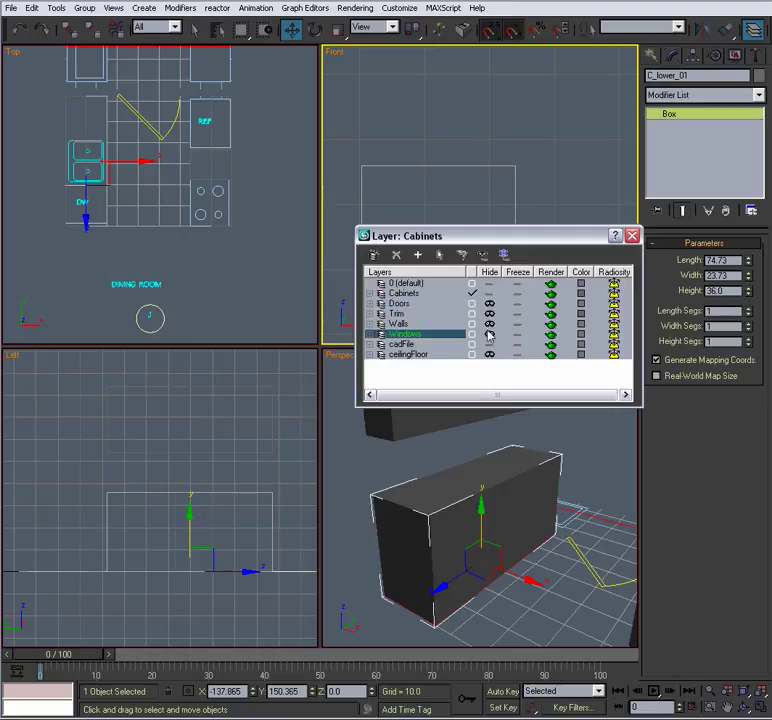
pyautogui.click(474, 294)
pyautogui.click(632, 236)
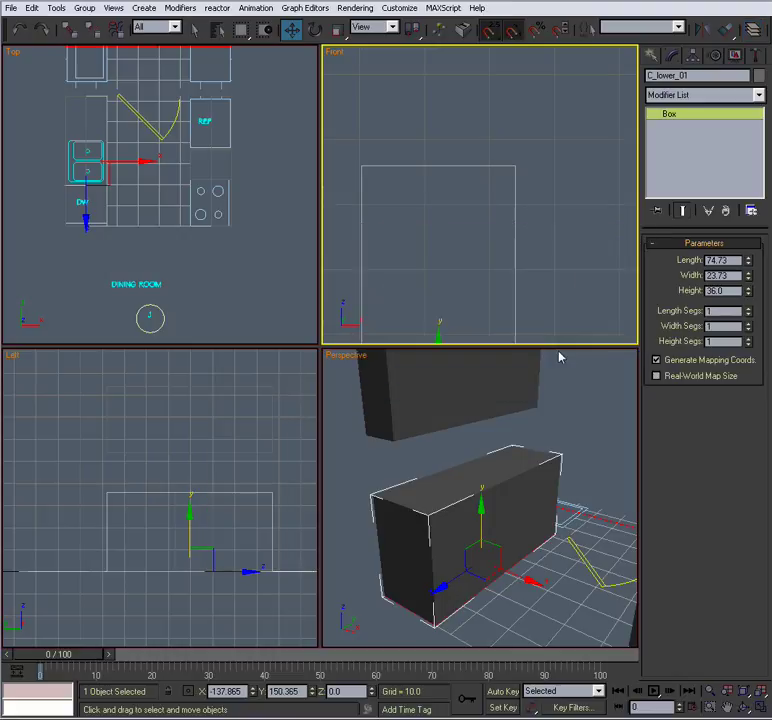
# In the full Front view, start a Line about 4 units above the cabinet's back corner and run it down and along the cabinet top to the front corner
pyautogui.hotkey('alt', 'w')
pyautogui.moveTo(327, 343); pyautogui.dragTo(311, 345, button='middle')
pyautogui.click(650, 56)
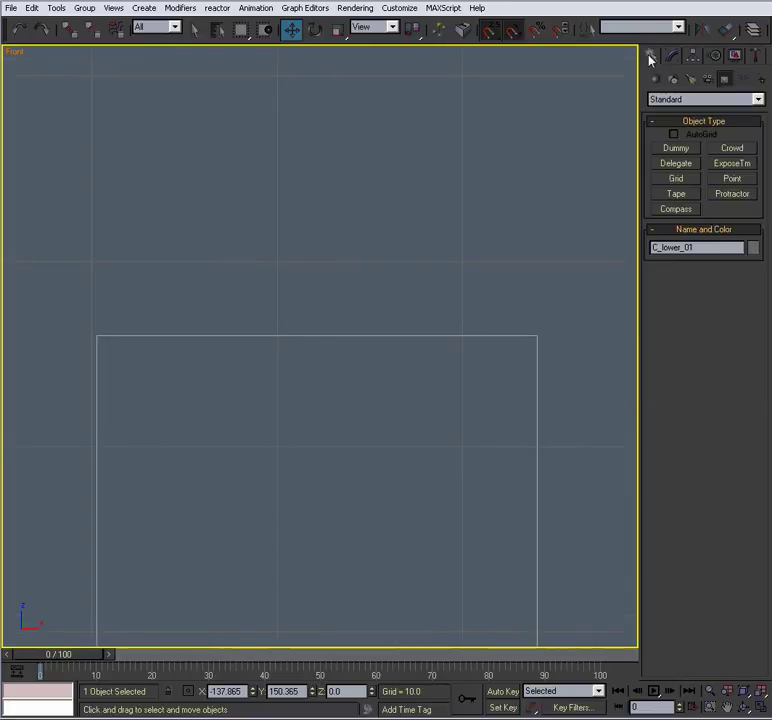
pyautogui.click(672, 80)
pyautogui.click(675, 160)
pyautogui.moveTo(286, 261); pyautogui.dragTo(324, 276, button='middle')
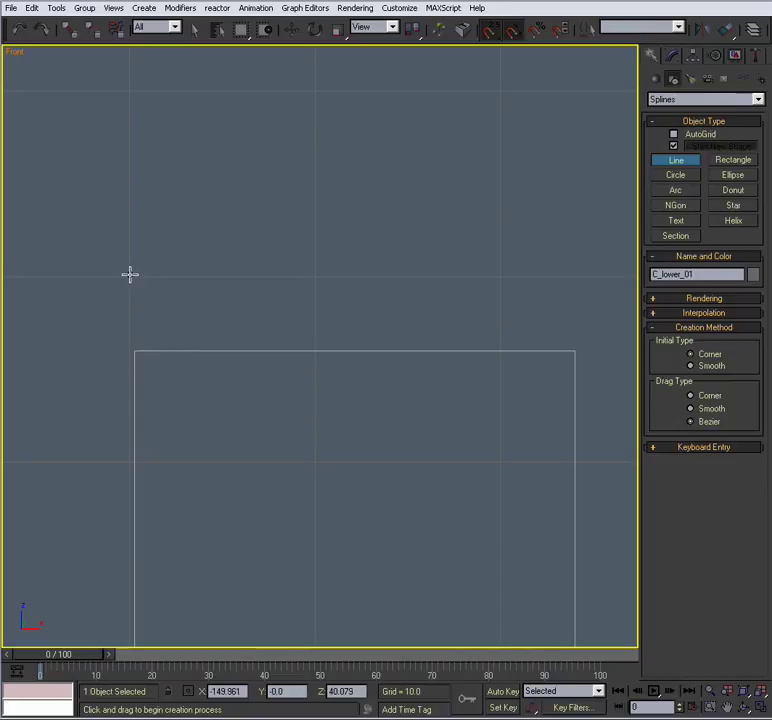
pyautogui.moveTo(150, 325); pyautogui.dragTo(112, 274, button='middle')
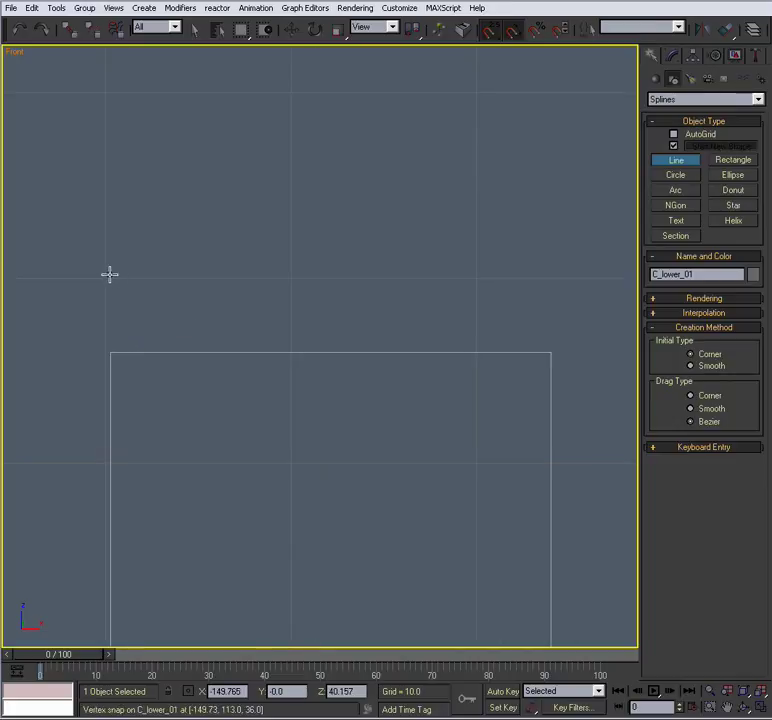
pyautogui.click(110, 274)
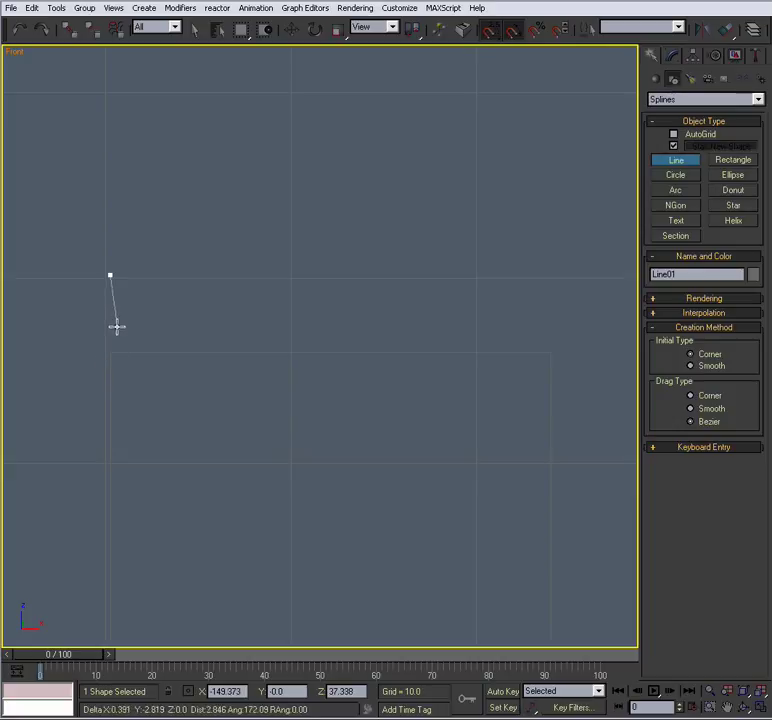
pyautogui.click(110, 352)
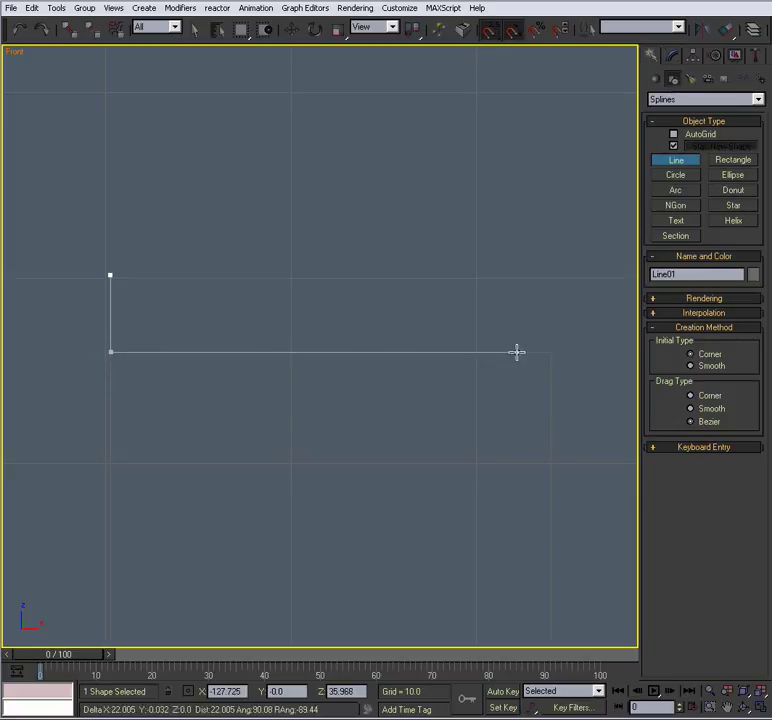
pyautogui.click(549, 352)
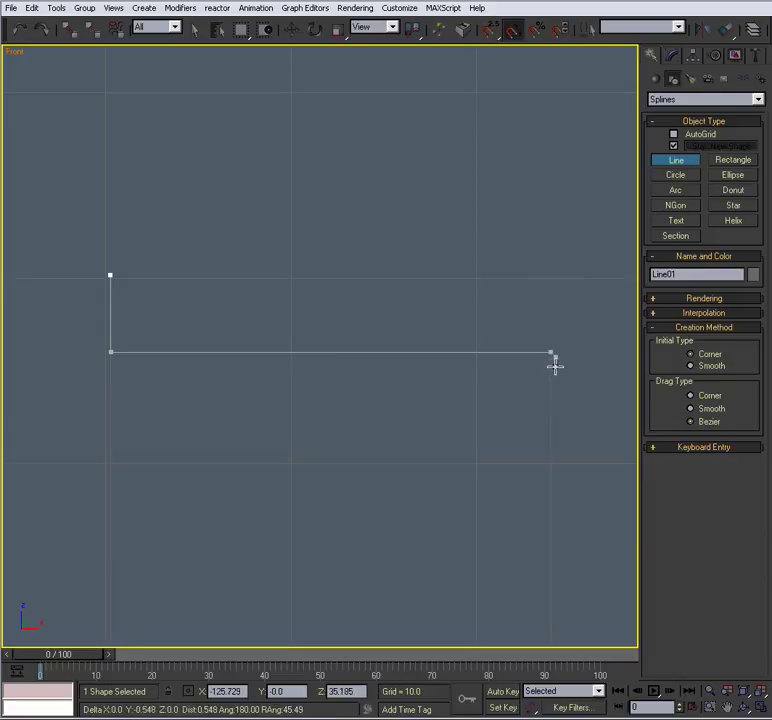
# Continue the countertop profile around the front lip, back along the top surface and up the backsplash, closing the spline at its start
pyautogui.click(561, 367)
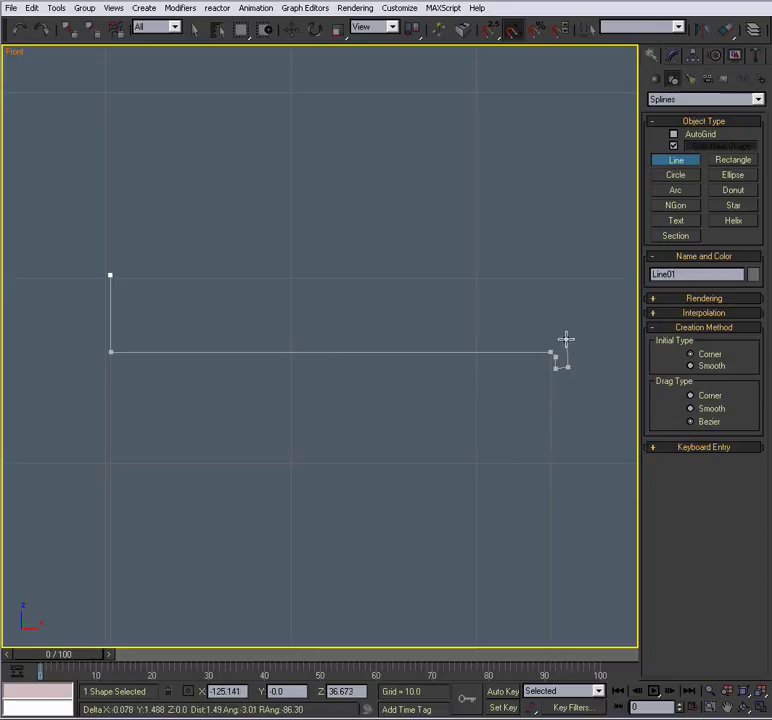
pyautogui.click(566, 343)
pyautogui.click(554, 338)
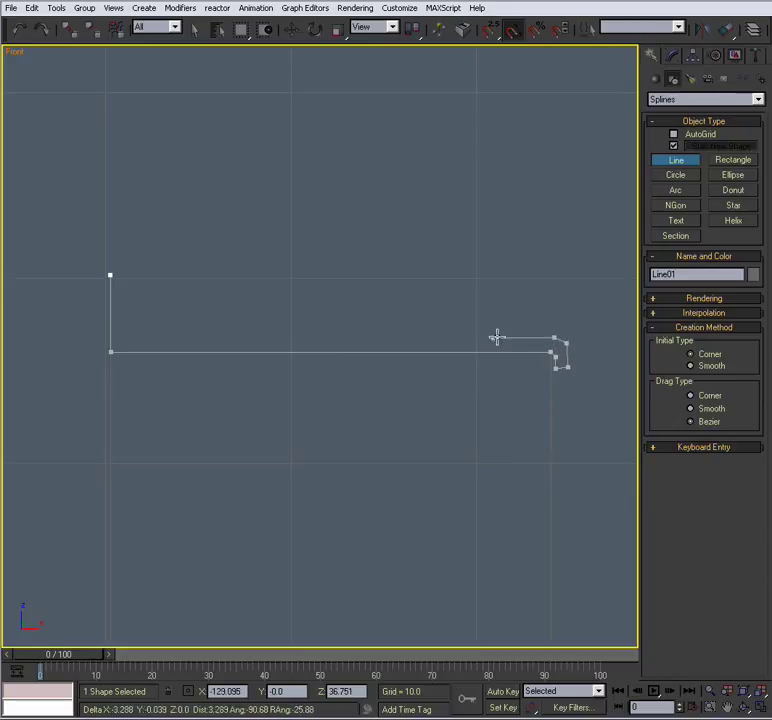
pyautogui.click(121, 337)
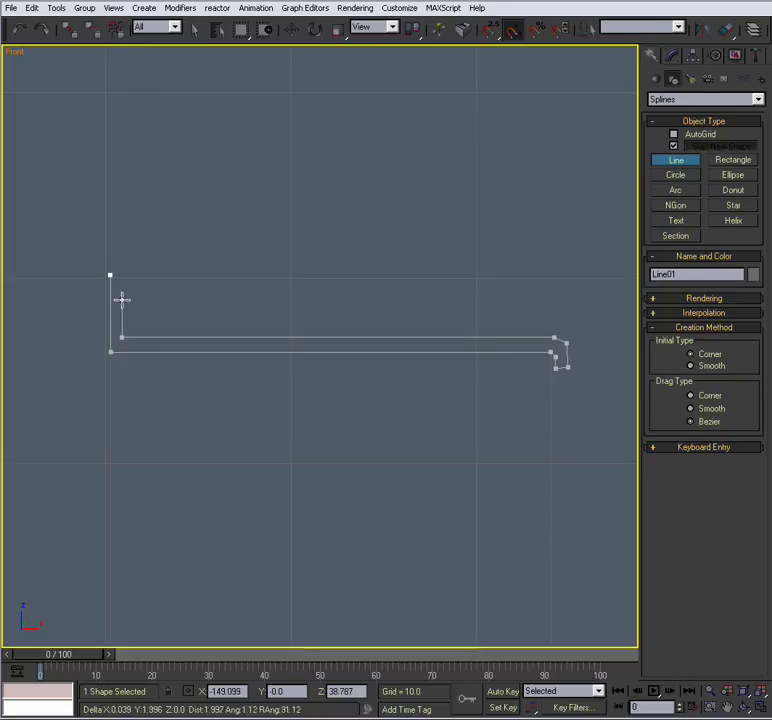
pyautogui.click(120, 273)
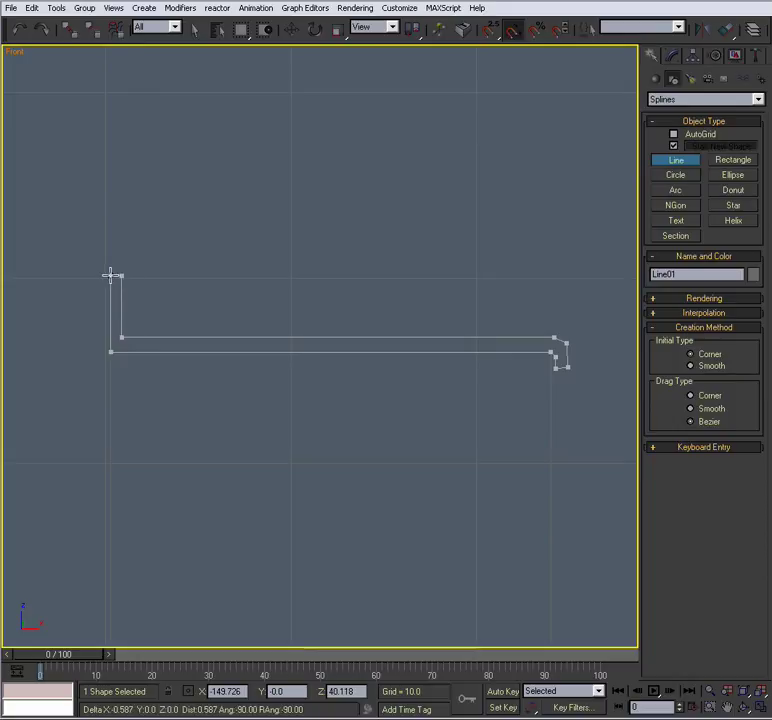
pyautogui.click(111, 276)
pyautogui.click(592, 381)
pyautogui.moveTo(474, 393); pyautogui.dragTo(441, 395, button='middle')
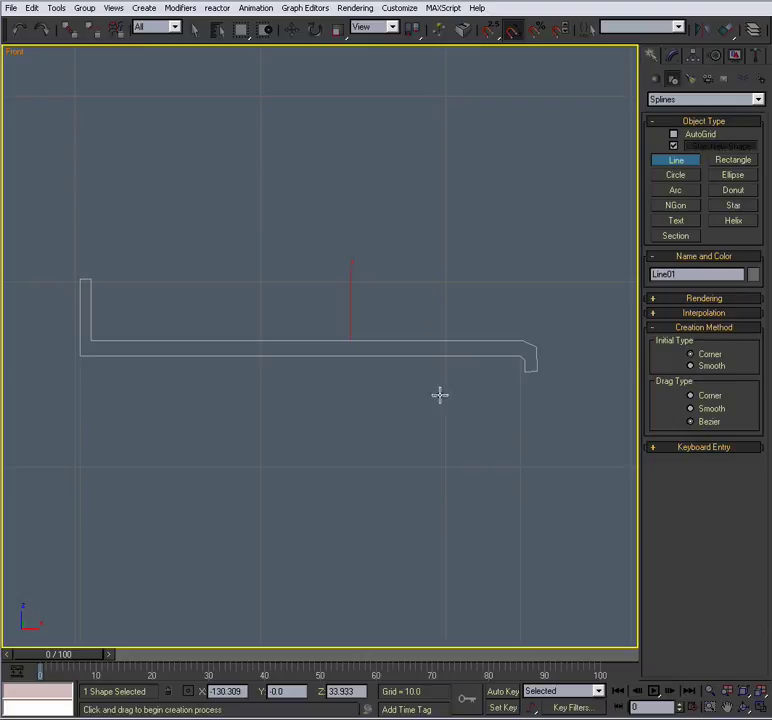
# Place a vertical Tape helper near the front lip, starting at the countertop profile's underside, as a thickness guide
pyautogui.press('w')
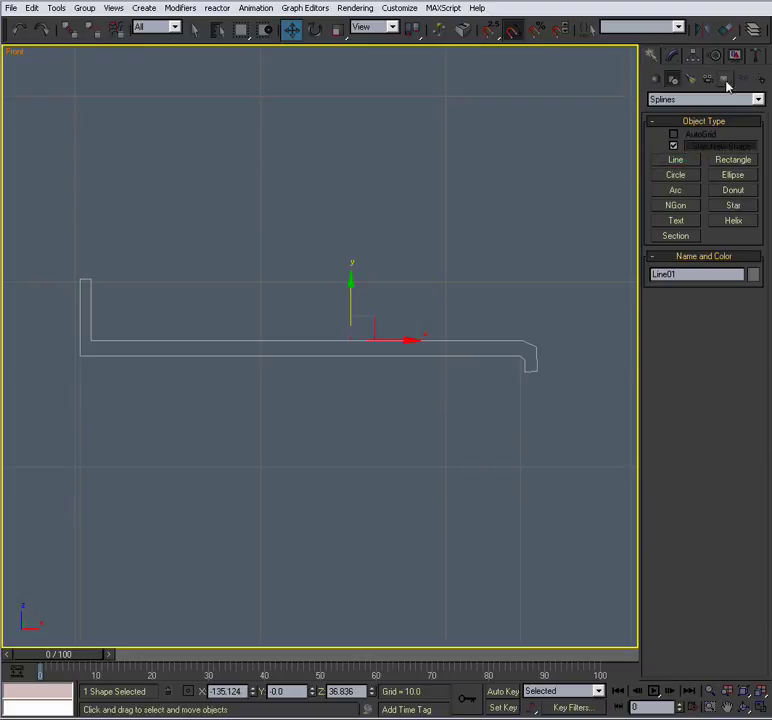
pyautogui.click(725, 80)
pyautogui.click(677, 194)
pyautogui.scroll(6, 410, 274)
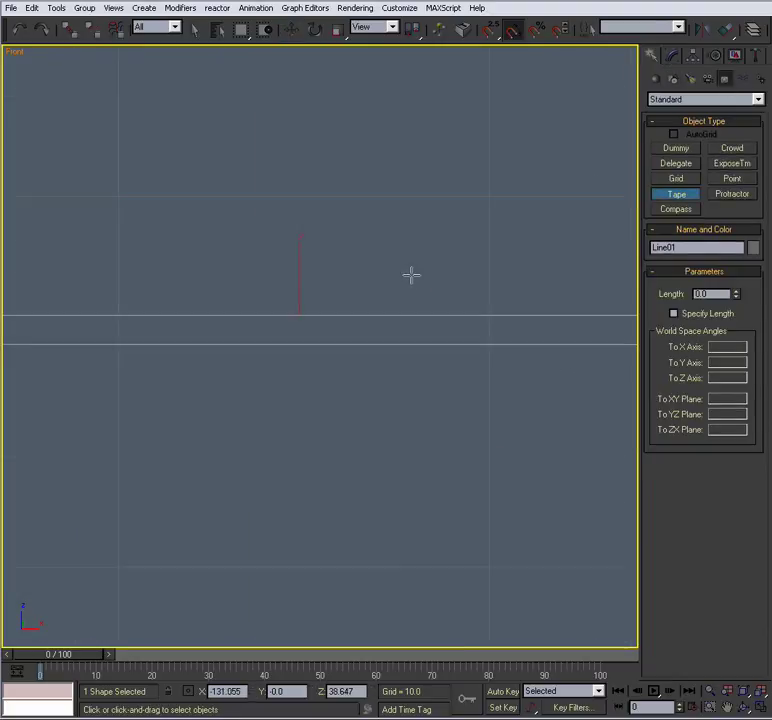
pyautogui.scroll(2, 423, 329)
pyautogui.moveTo(423, 329); pyautogui.dragTo(265, 325, button='middle')
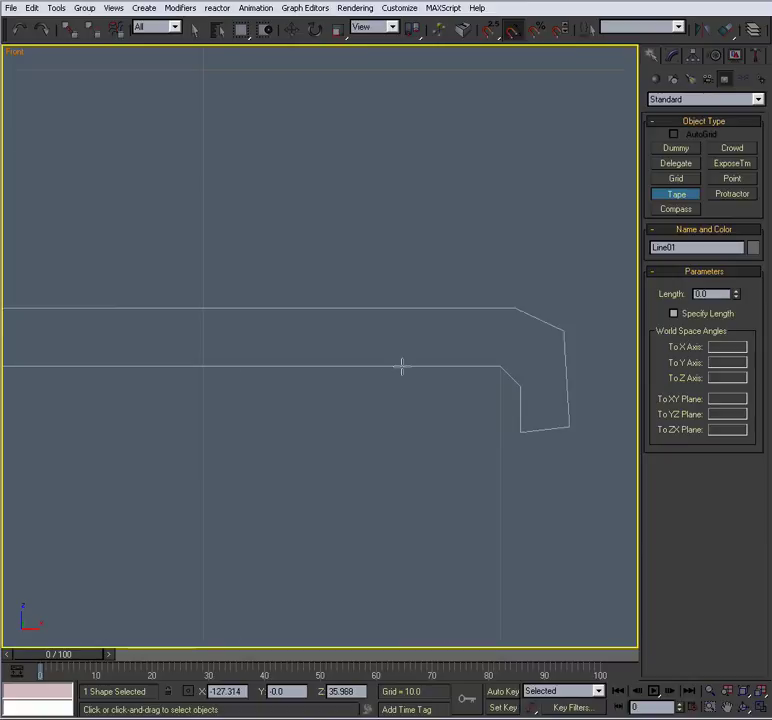
pyautogui.moveTo(401, 367); pyautogui.dragTo(402, 290)
pyautogui.press('w')
pyautogui.moveTo(307, 317); pyautogui.dragTo(393, 310, button='middle')
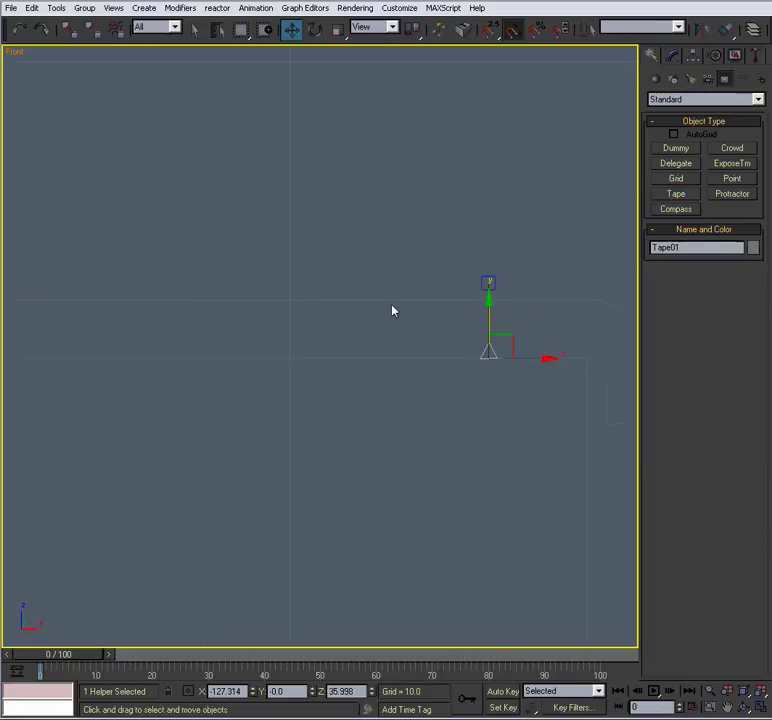
# In vertex editing of Line01, raise the backsplash's inner corner and the two upper front vertices slightly to thicken the countertop profile
pyautogui.click(390, 301)
pyautogui.scroll(-1, 393, 311)
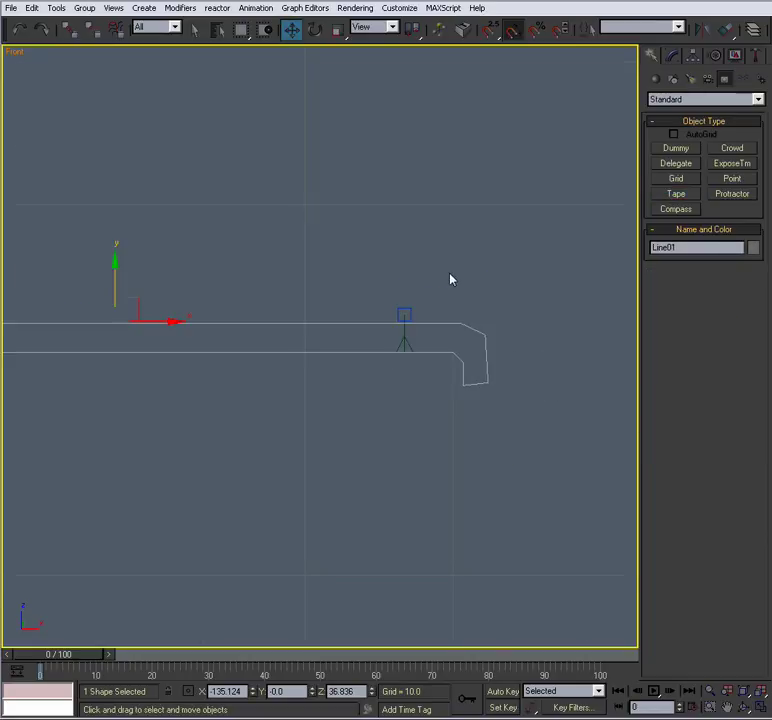
pyautogui.press('1')
pyautogui.scroll(-1, 435, 315)
pyautogui.moveTo(447, 315); pyautogui.dragTo(507, 299, button='middle')
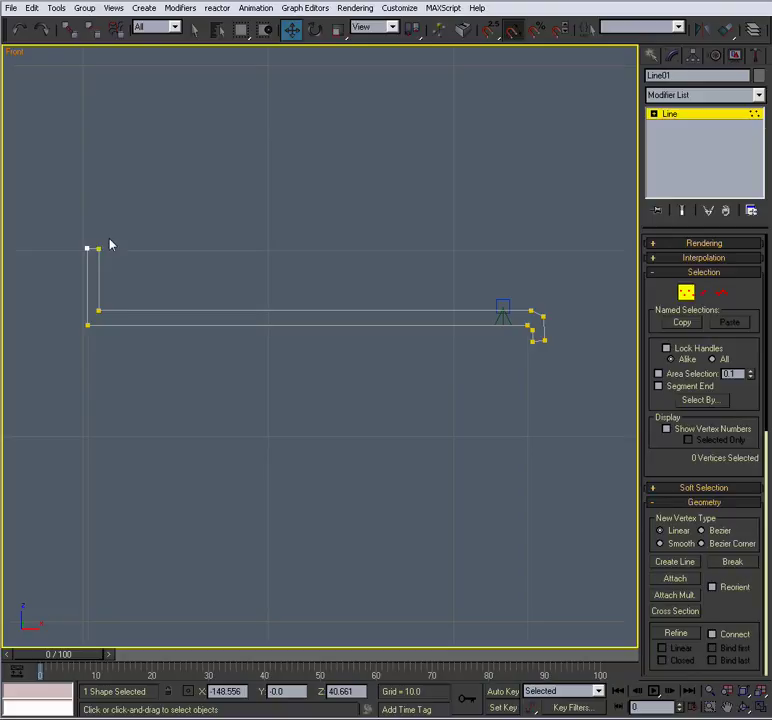
pyautogui.moveTo(97, 238); pyautogui.dragTo(120, 323)
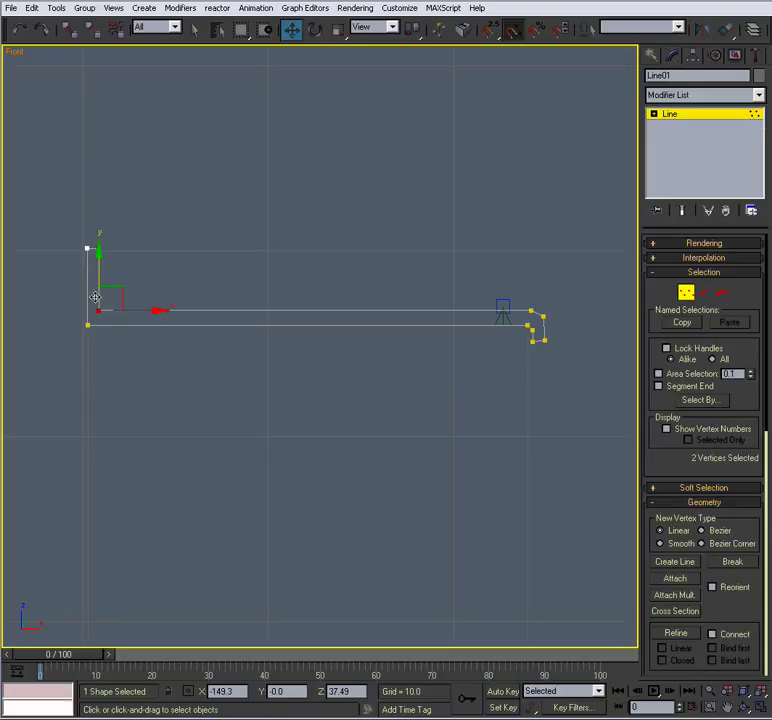
pyautogui.moveTo(66, 293); pyautogui.dragTo(560, 327)
pyautogui.moveTo(476, 334); pyautogui.dragTo(321, 374, button='middle')
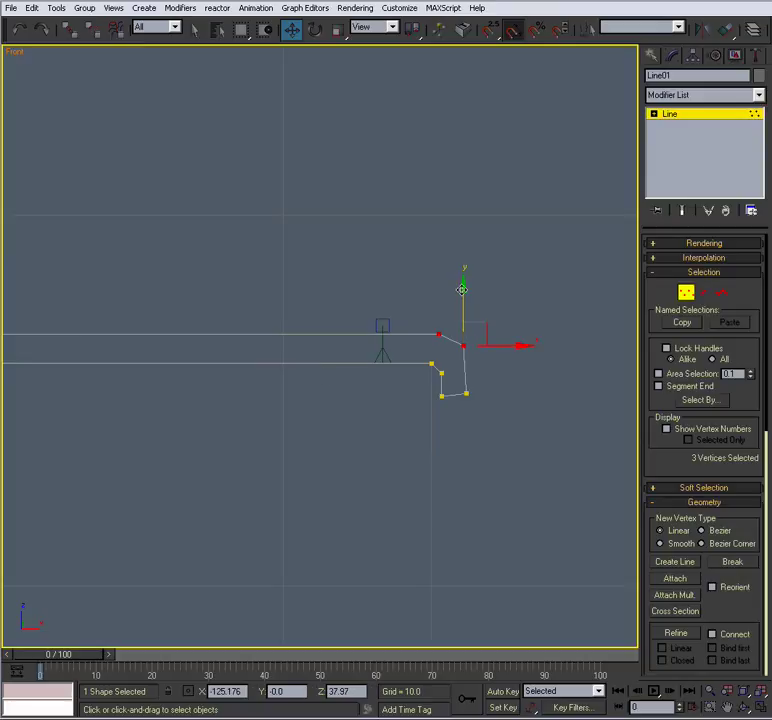
pyautogui.moveTo(398, 350); pyautogui.dragTo(380, 346, button='middle')
pyautogui.scroll(4, 380, 346)
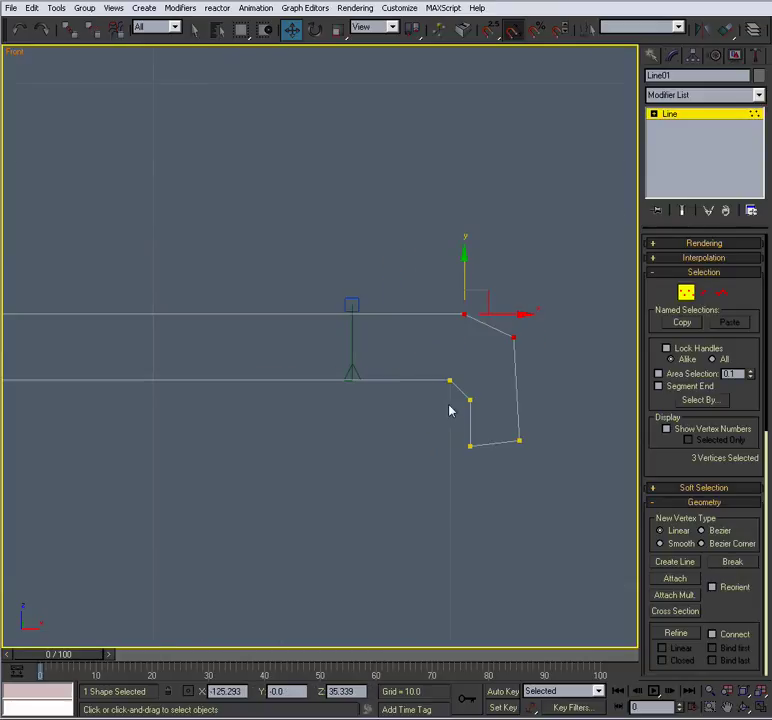
# Shift the two inner lip vertices toward the cabinet and lower the outer bottom vertex to level the lip's lower edge
pyautogui.moveTo(486, 379); pyautogui.dragTo(460, 469)
pyautogui.moveTo(524, 450); pyautogui.dragTo(512, 448)
pyautogui.moveTo(561, 421); pyautogui.dragTo(510, 470)
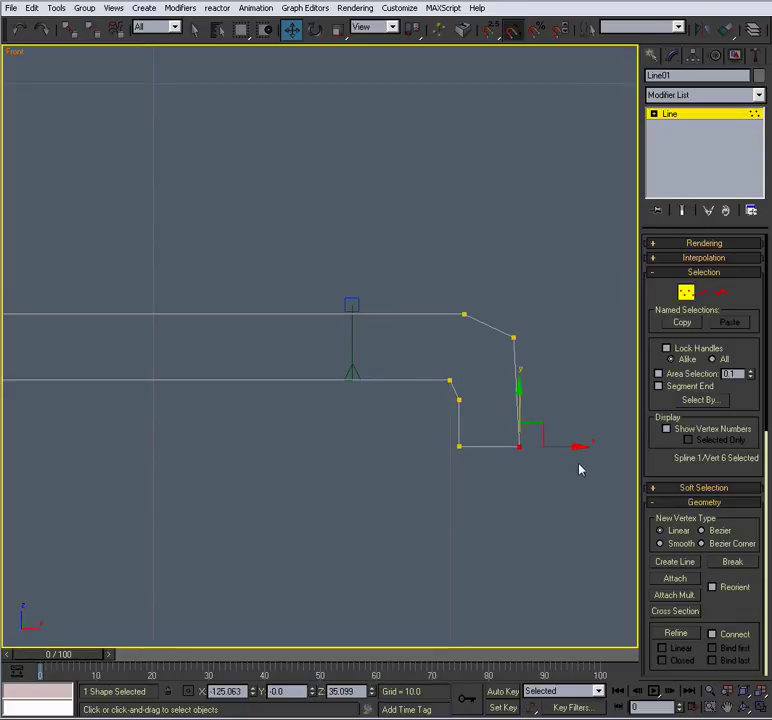
# Shift the backsplash's outer top vertex inward above the bottom corner and raise the inner top vertex to level the top edge
pyautogui.scroll(-3, 448, 373)
pyautogui.scroll(-2, 448, 373)
pyautogui.moveTo(172, 377); pyautogui.dragTo(427, 372, button='middle')
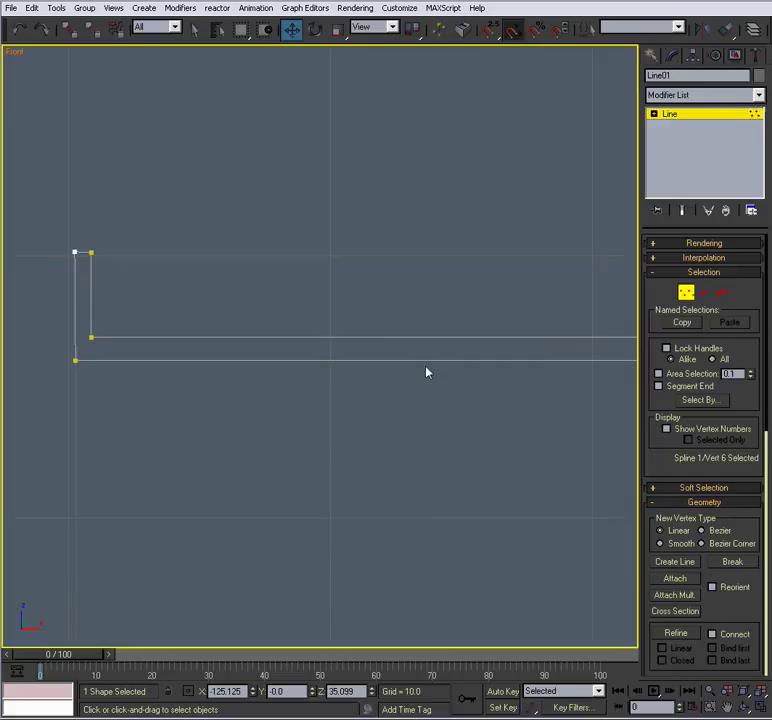
pyautogui.moveTo(156, 348); pyautogui.dragTo(226, 367, button='middle')
pyautogui.moveTo(148, 284); pyautogui.dragTo(150, 290)
pyautogui.scroll(4, 157, 320)
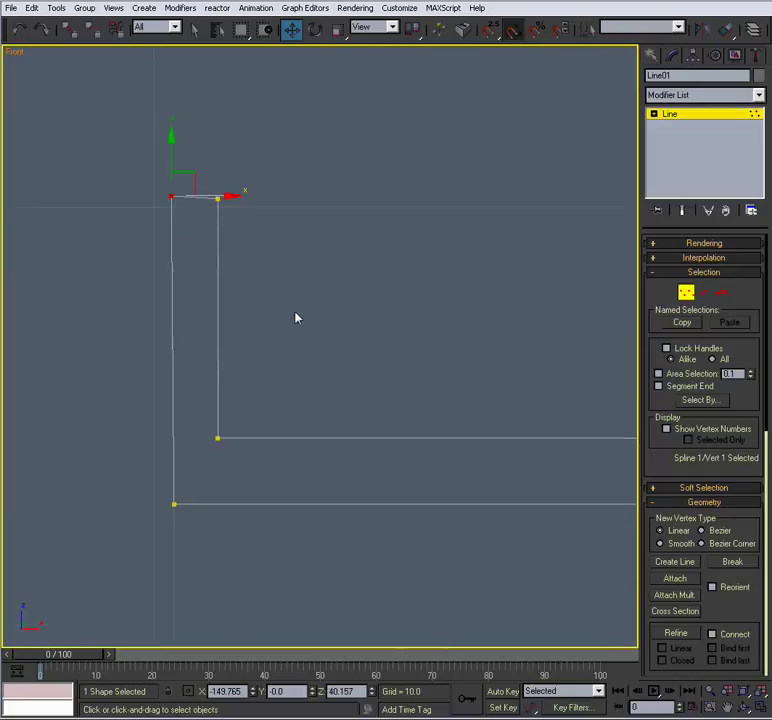
pyautogui.moveTo(230, 197); pyautogui.dragTo(234, 196)
pyautogui.click(217, 197)
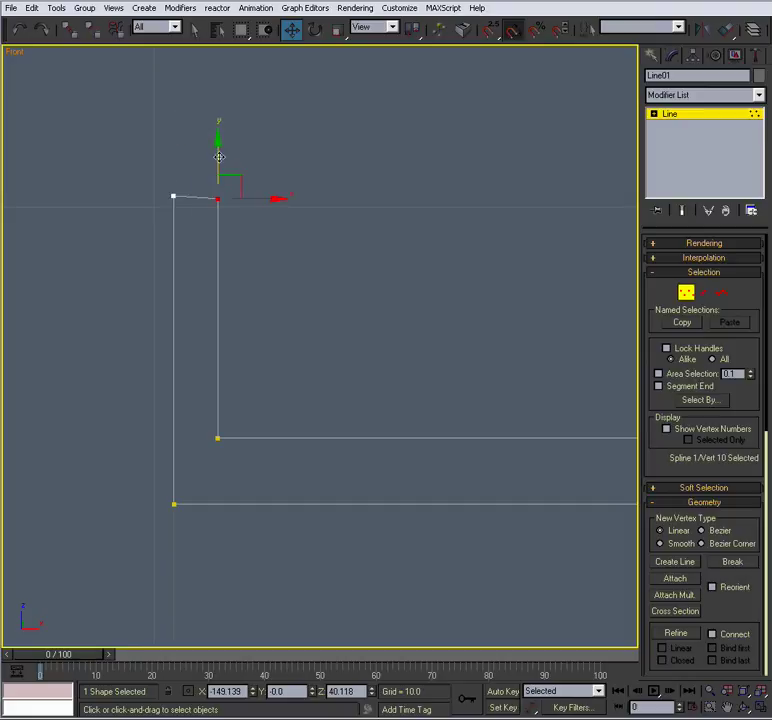
pyautogui.moveTo(218, 155); pyautogui.dragTo(220, 153)
# Place a vertical Tape helper from the backsplash's inner bottom corner to above its top edge as a height guide
pyautogui.click(652, 56)
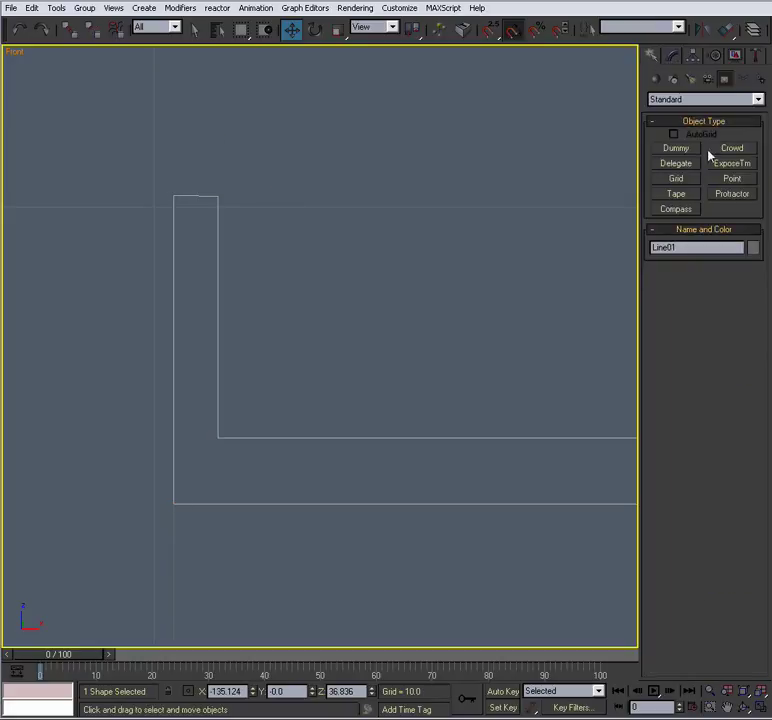
pyautogui.click(682, 196)
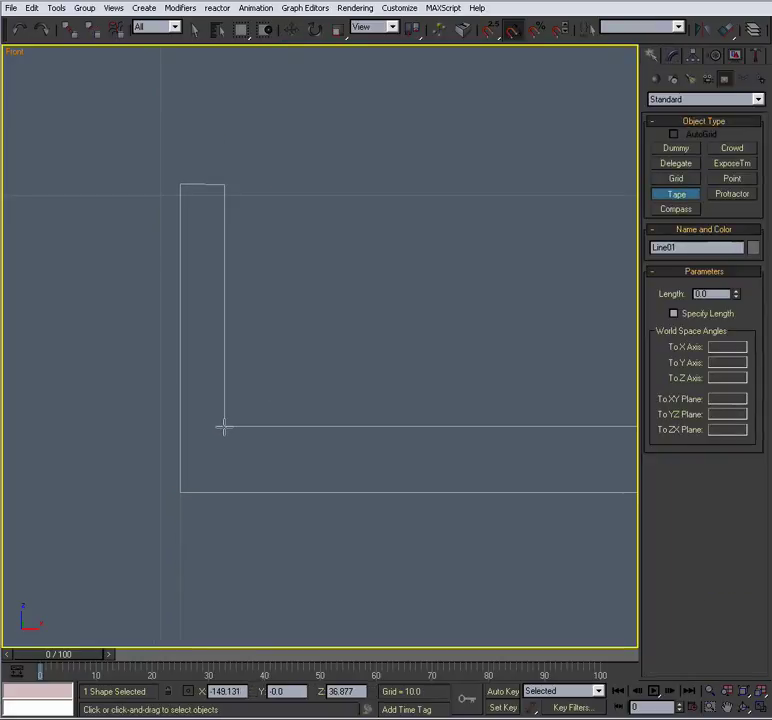
pyautogui.moveTo(222, 428); pyautogui.dragTo(225, 133)
pyautogui.rightClick(259, 155)
# In vertex editing of Line01, raise the two top backsplash vertices together to the Tape target's height
pyautogui.click(222, 186)
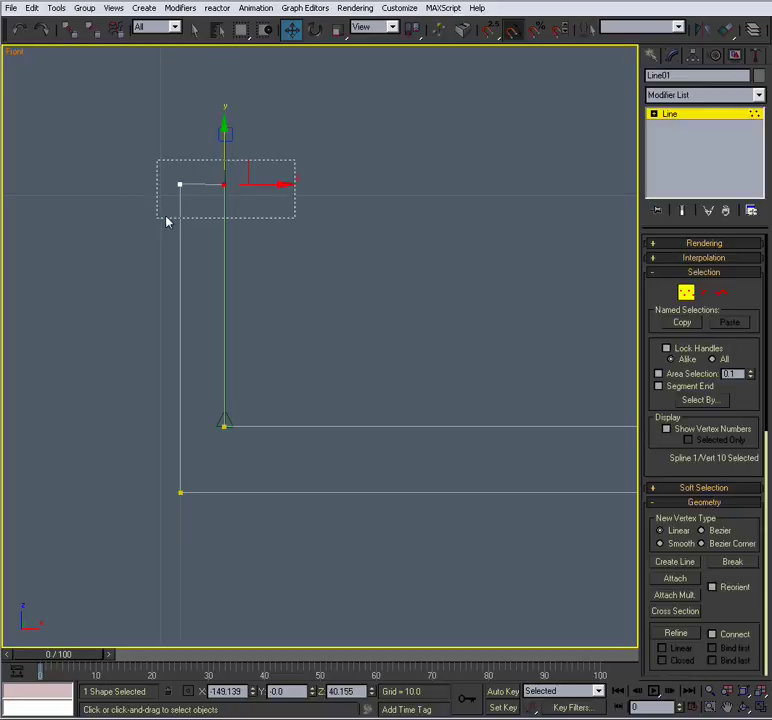
pyautogui.moveTo(167, 222); pyautogui.dragTo(166, 220)
pyautogui.moveTo(188, 141); pyautogui.dragTo(185, 91)
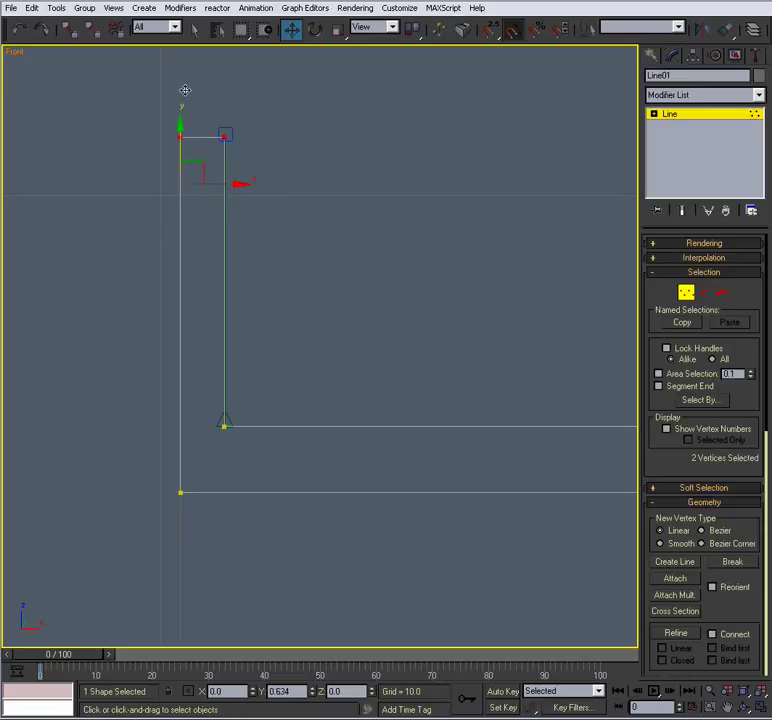
# Fillet the inner corner where the backsplash meets the countertop's top surface
pyautogui.moveTo(296, 383); pyautogui.dragTo(198, 451)
pyautogui.moveTo(327, 481); pyautogui.dragTo(270, 481, button='middle')
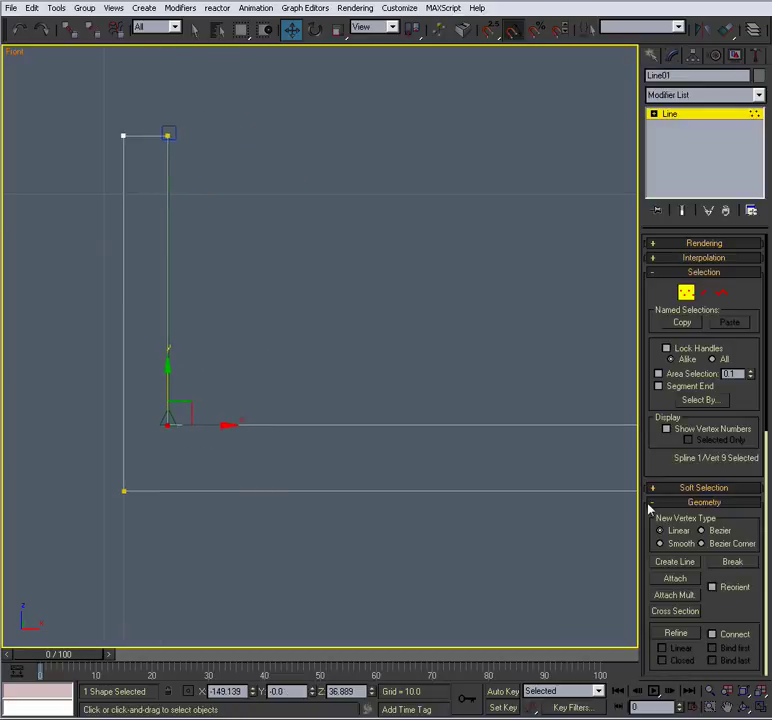
pyautogui.scroll(-5, 663, 463)
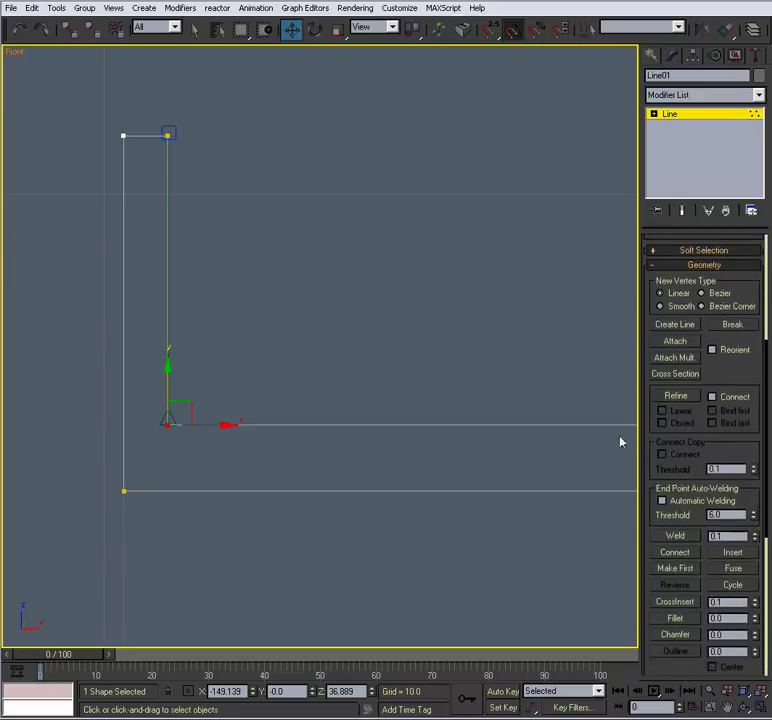
pyautogui.click(675, 619)
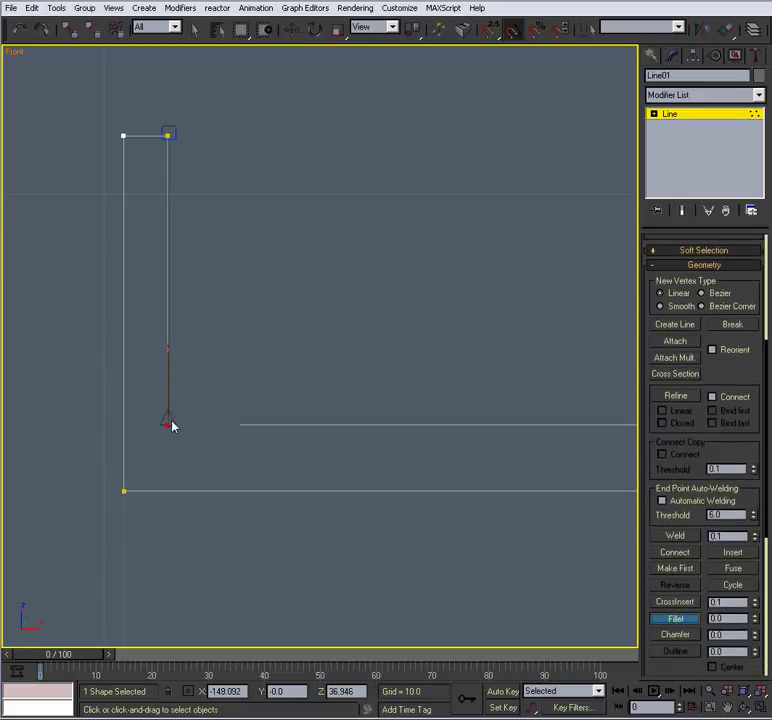
pyautogui.moveTo(166, 422); pyautogui.dragTo(166, 391)
# Fillet the two upper front vertices of the countertop lip together until their curves meet in one rounded edge
pyautogui.moveTo(252, 289); pyautogui.dragTo(300, 415, button='middle')
pyautogui.scroll(2, 300, 415)
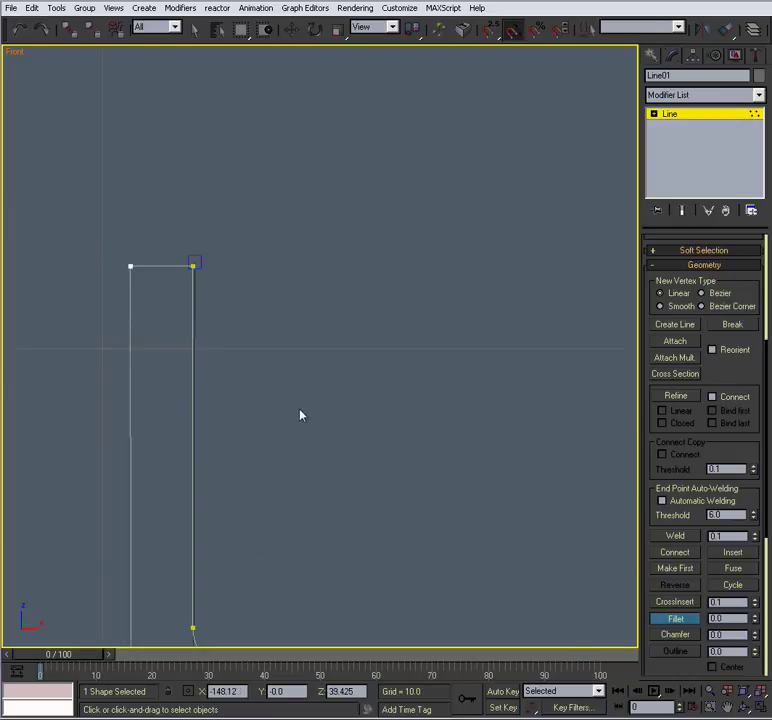
pyautogui.moveTo(195, 262); pyautogui.dragTo(193, 261)
pyautogui.moveTo(308, 362); pyautogui.dragTo(176, 322, button='middle')
pyautogui.scroll(-3, 180, 324)
pyautogui.moveTo(490, 415); pyautogui.dragTo(121, 345, button='middle')
pyautogui.moveTo(514, 420)
pyautogui.mouseDown(button='middle')
pyautogui.moveTo(138, 404)
pyautogui.moveTo(167, 420)
pyautogui.mouseUp(button='middle')
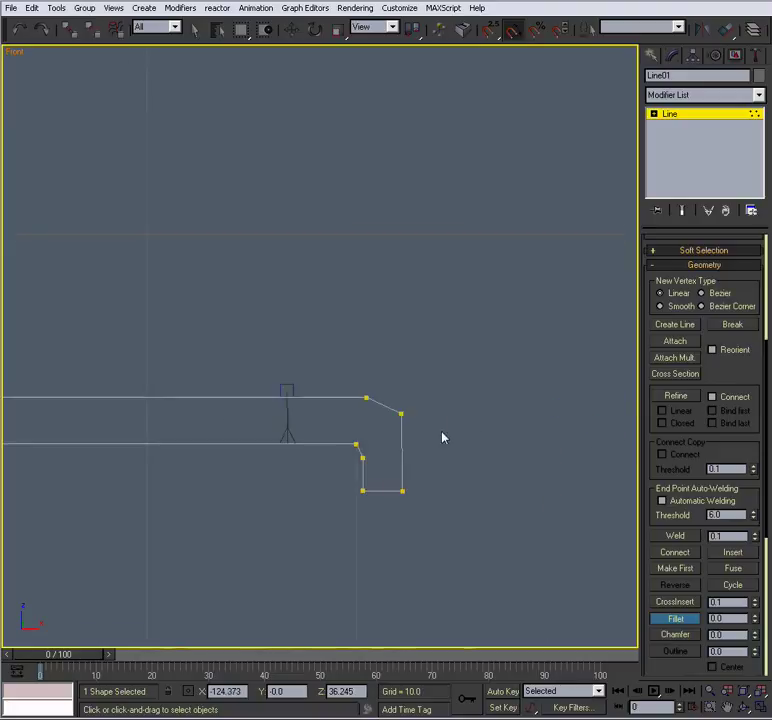
pyautogui.scroll(2, 342, 382)
pyautogui.moveTo(443, 434); pyautogui.dragTo(376, 391, button='middle')
pyautogui.scroll(2, 376, 391)
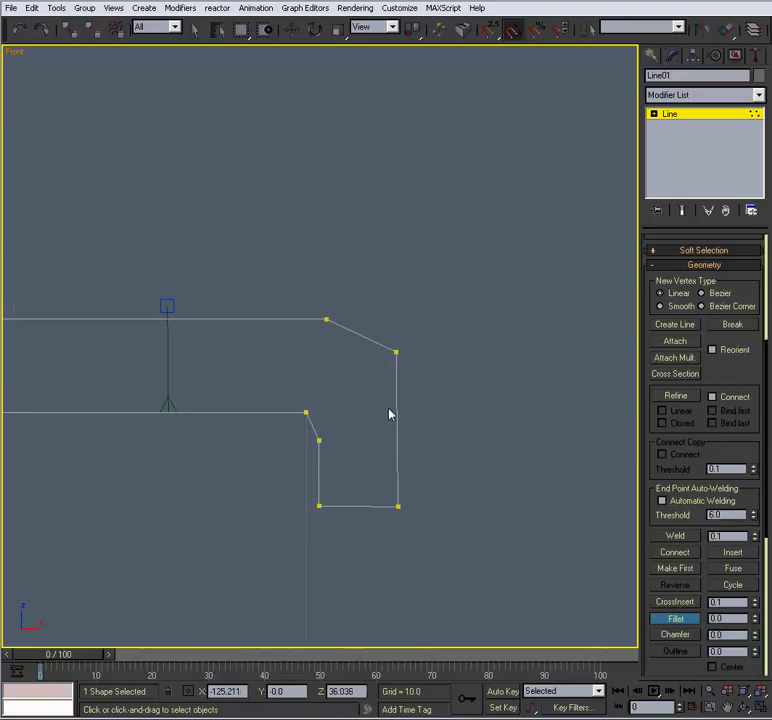
pyautogui.moveTo(390, 367); pyautogui.dragTo(390, 366)
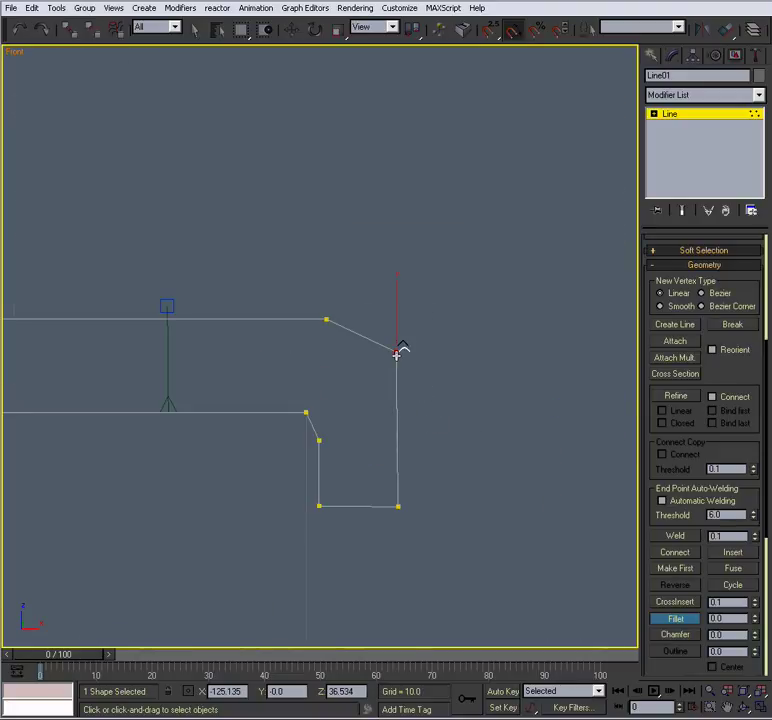
pyautogui.moveTo(453, 256); pyautogui.dragTo(328, 368)
pyautogui.moveTo(397, 352); pyautogui.dragTo(340, 368)
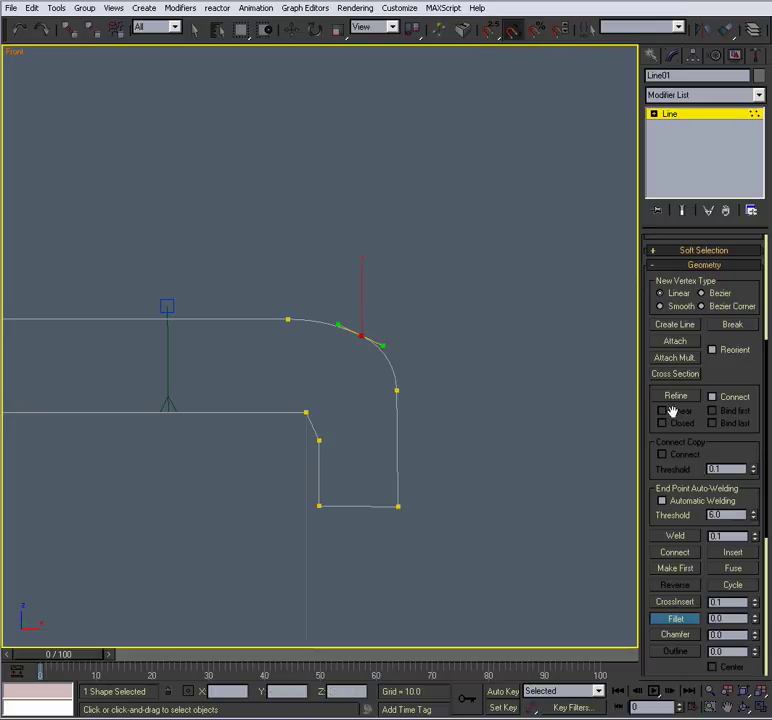
# Weld the coincident vertices in the middle of the rounded front edge and raise the welded vertex by about 0.035
pyautogui.click(675, 536)
pyautogui.moveTo(318, 383); pyautogui.dragTo(335, 376, button='middle')
pyautogui.moveTo(379, 324); pyautogui.dragTo(377, 357)
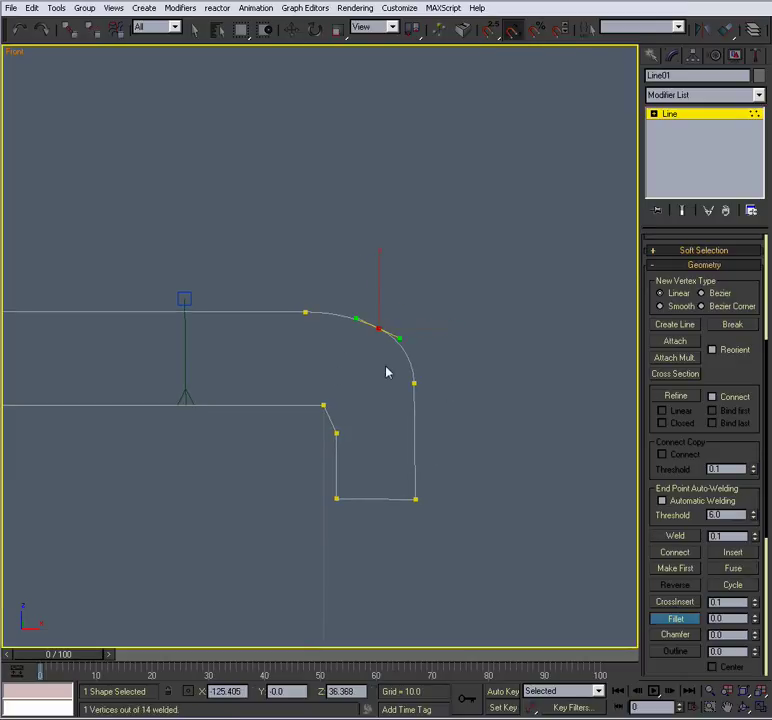
pyautogui.press('w')
pyautogui.moveTo(380, 280); pyautogui.dragTo(381, 279)
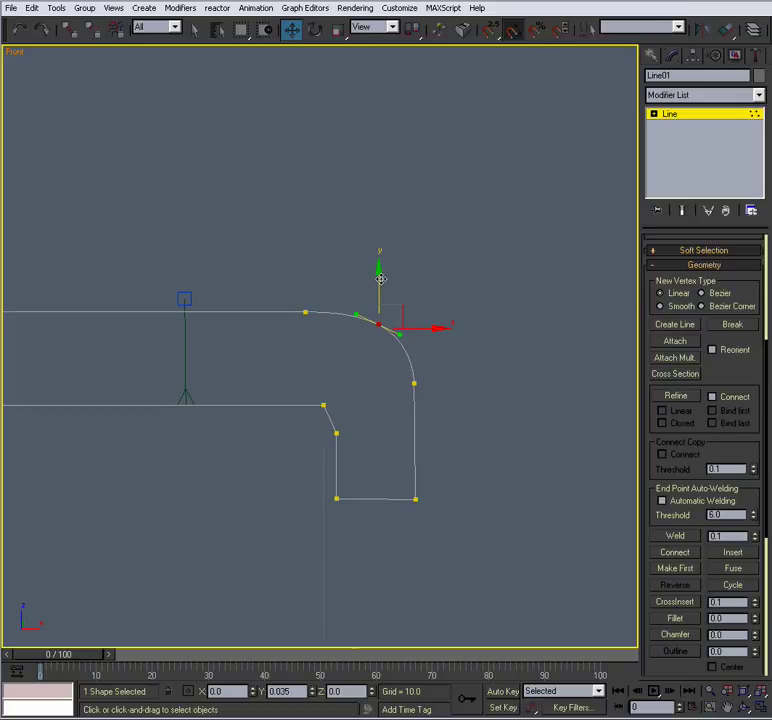
# Raise the lip's outer bottom vertex slightly to level its lower edge, and shift the two inner lip vertices toward the cabinet
pyautogui.moveTo(424, 407); pyautogui.dragTo(426, 389, button='middle')
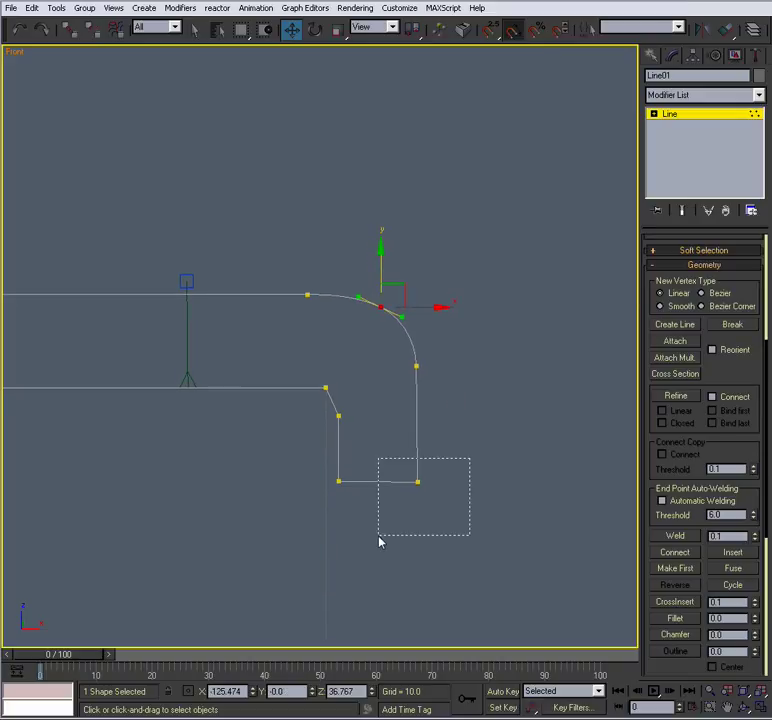
pyautogui.moveTo(379, 541); pyautogui.dragTo(380, 538)
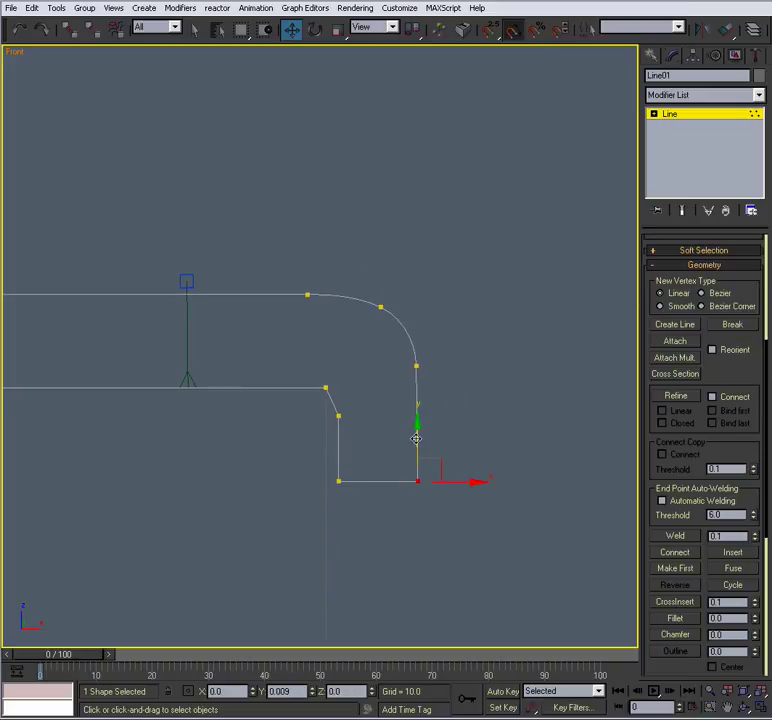
pyautogui.click(433, 447)
pyautogui.moveTo(355, 432); pyautogui.dragTo(372, 417, button='middle')
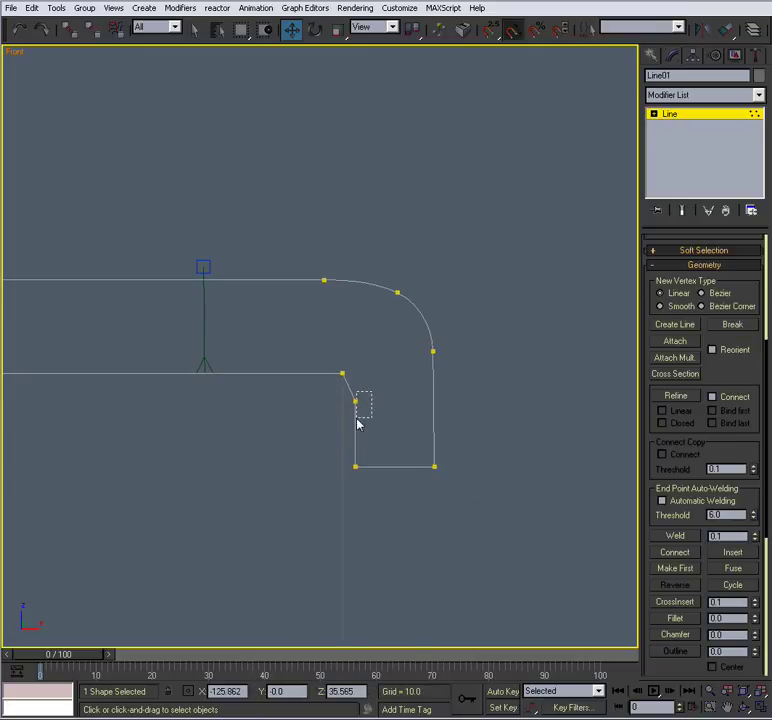
pyautogui.moveTo(358, 425); pyautogui.dragTo(360, 453)
pyautogui.moveTo(410, 370); pyautogui.dragTo(350, 472)
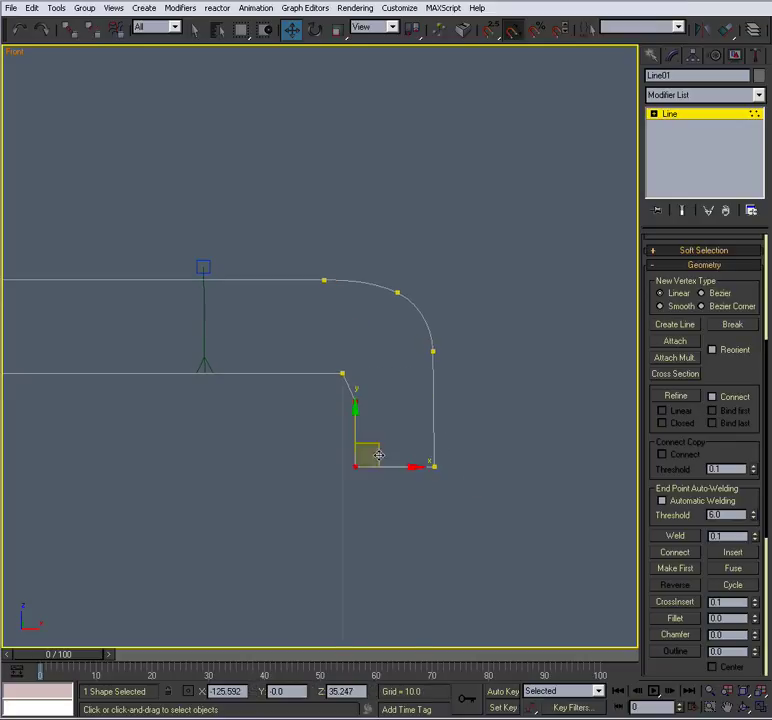
pyautogui.click(379, 455)
pyautogui.moveTo(396, 466); pyautogui.dragTo(393, 466)
# Shift the lip's outer bottom vertex slightly inward so the front face is exactly vertical
pyautogui.click(434, 466)
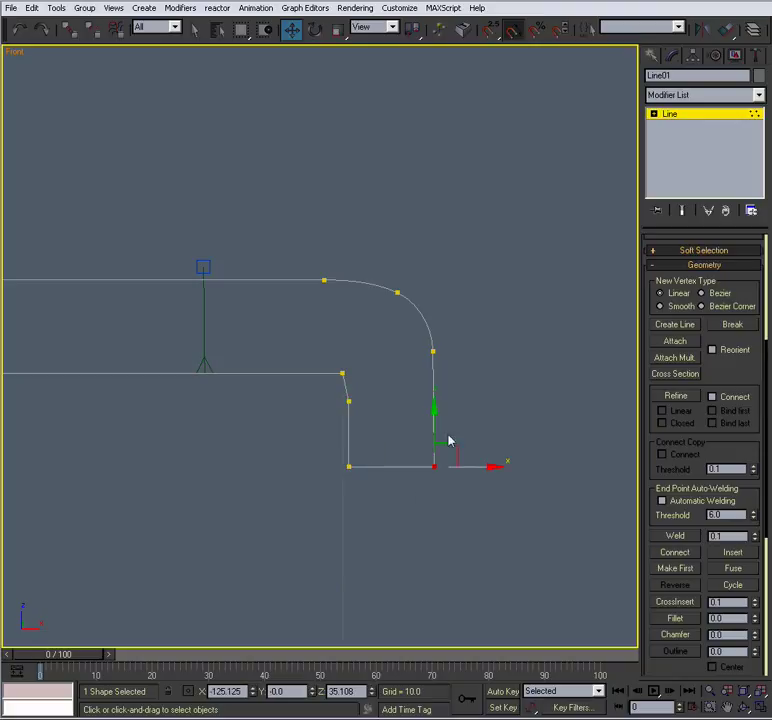
pyautogui.moveTo(482, 468); pyautogui.dragTo(480, 467)
pyautogui.click(501, 413)
# Add a small fillet to the outer bottom corner of the countertop lip
pyautogui.moveTo(472, 446); pyautogui.dragTo(432, 418, button='middle')
pyautogui.scroll(3, 432, 416)
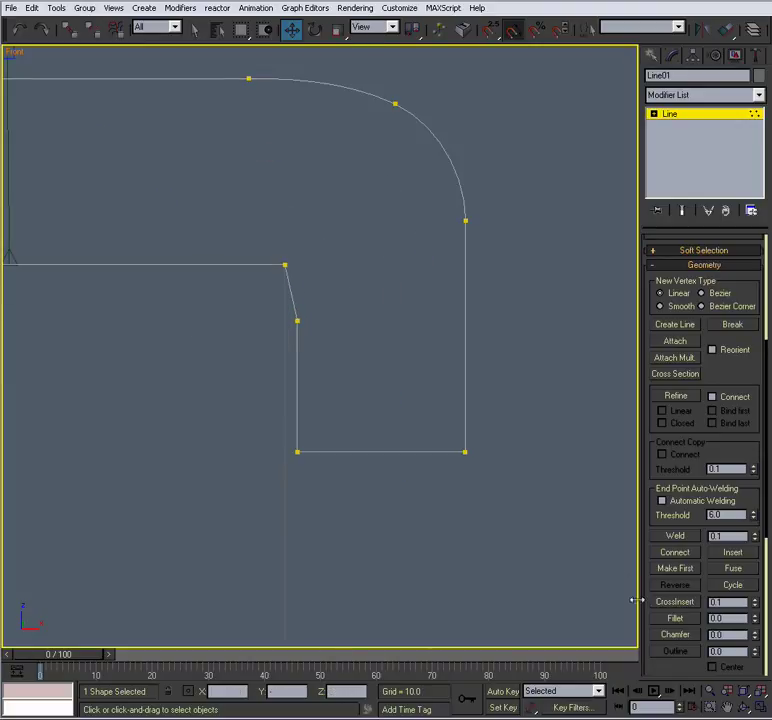
pyautogui.click(465, 452)
pyautogui.click(680, 620)
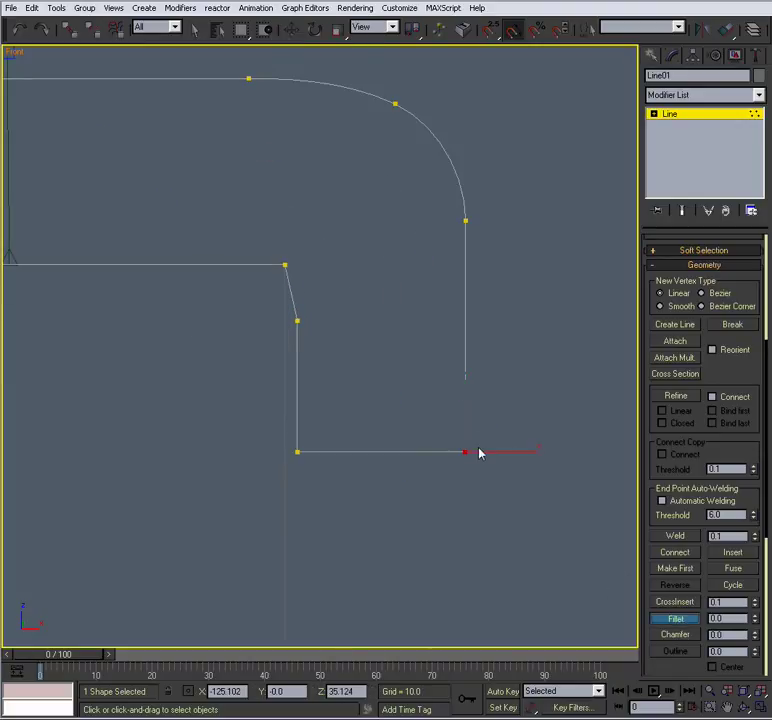
pyautogui.moveTo(467, 451)
pyautogui.mouseDown()
pyautogui.moveTo(469, 431)
pyautogui.moveTo(477, 448)
pyautogui.moveTo(475, 442)
pyautogui.mouseUp()
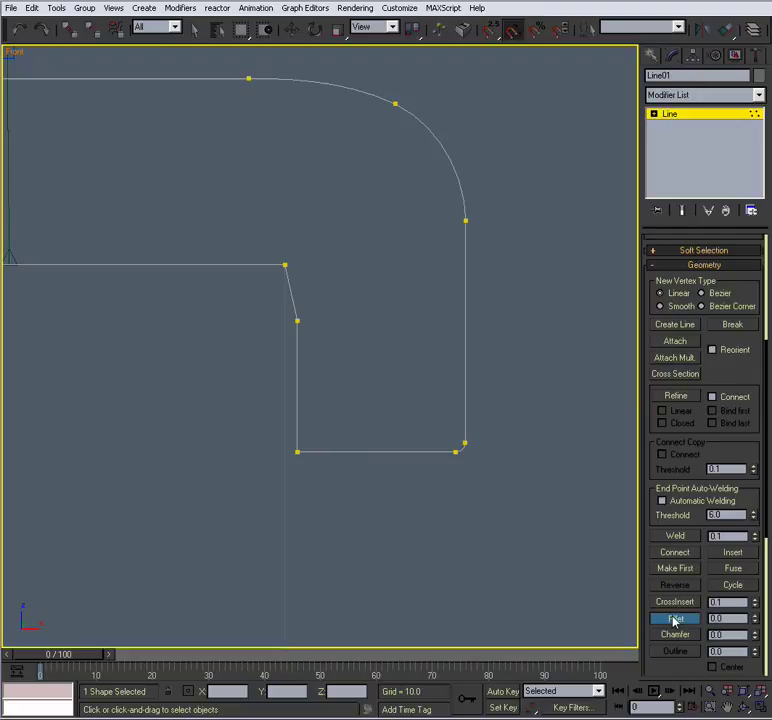
pyautogui.press('w')
# Leave vertex editing and rename the countertop profile as C_counterTop_01
pyautogui.scroll(-10, 298, 406)
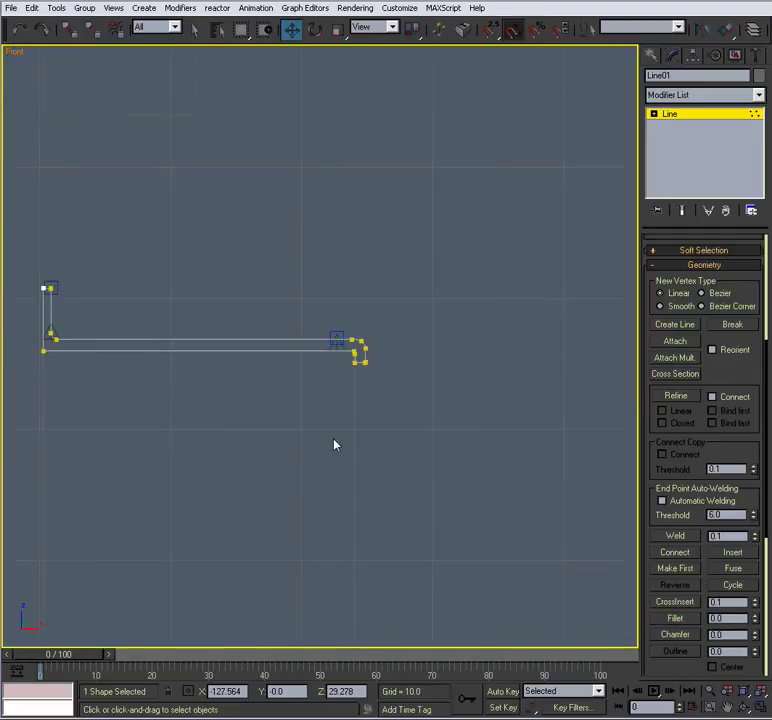
pyautogui.moveTo(334, 440); pyautogui.dragTo(397, 442, button='middle')
pyautogui.click(669, 114)
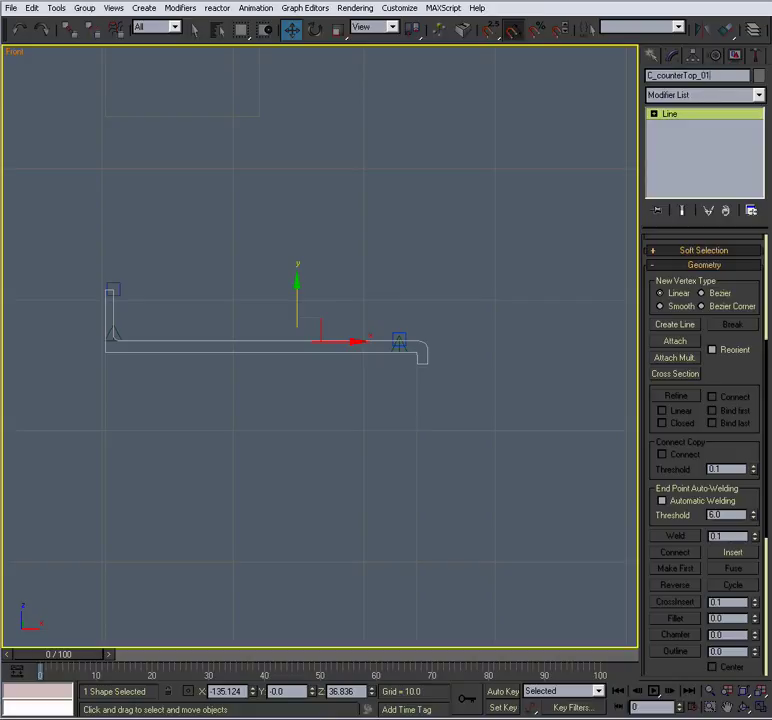
# Delete the two Tape helpers at the front lip and the backsplash
pyautogui.moveTo(338, 302); pyautogui.dragTo(354, 289, button='middle')
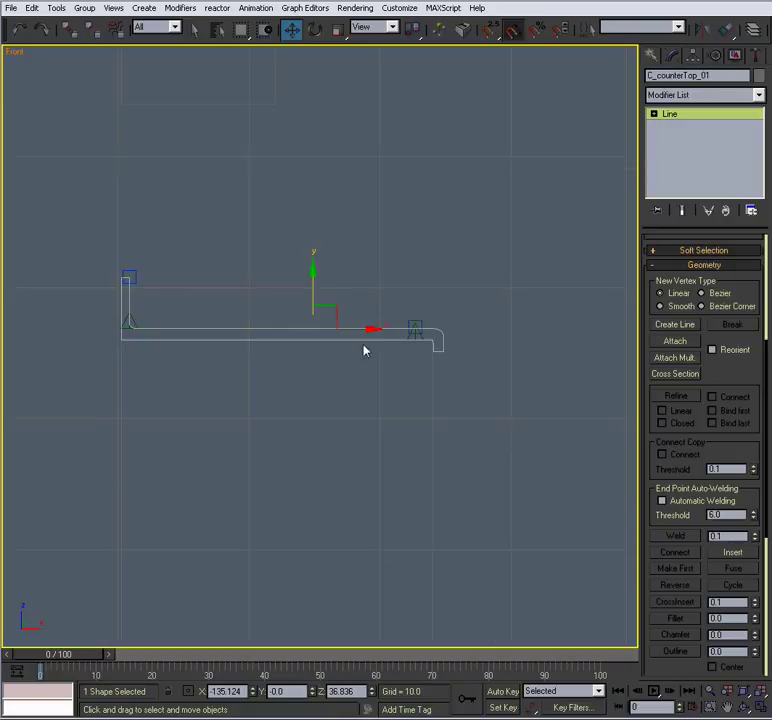
pyautogui.scroll(4, 364, 350)
pyautogui.click(496, 339)
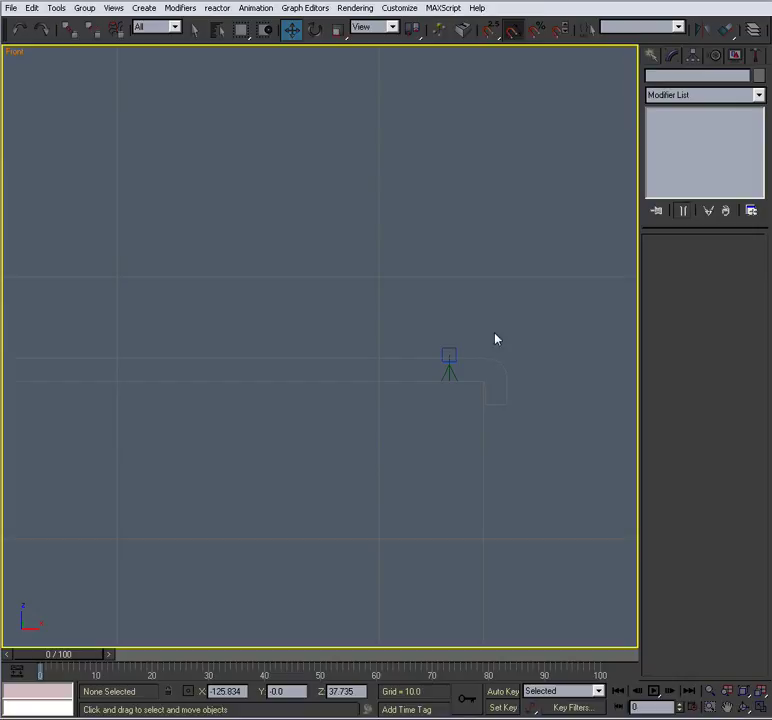
pyautogui.click(450, 352)
pyautogui.press('Delete')
pyautogui.moveTo(322, 352); pyautogui.dragTo(481, 352, button='middle')
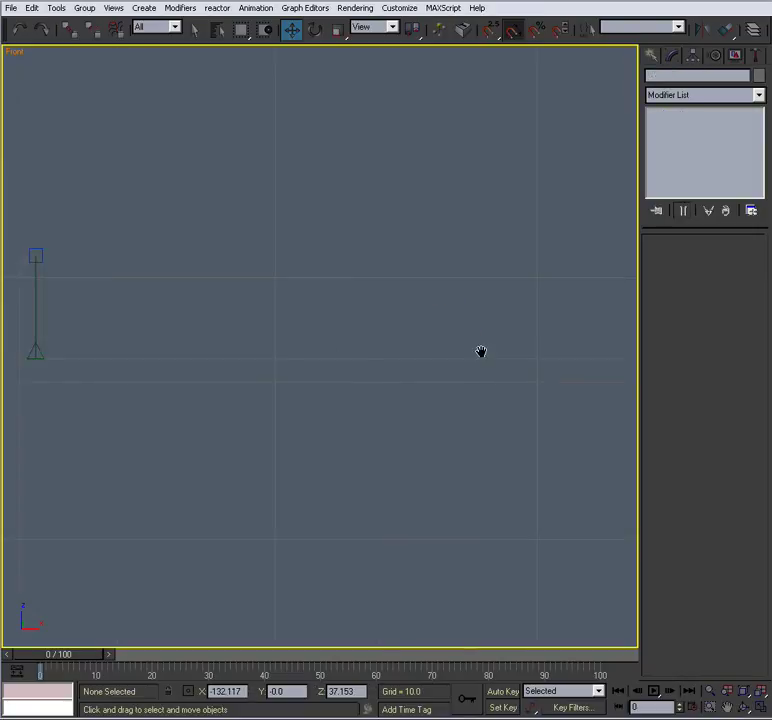
pyautogui.scroll(-2, 483, 350)
pyautogui.moveTo(237, 354); pyautogui.dragTo(332, 375, button='middle')
pyautogui.scroll(2, 332, 375)
pyautogui.click(238, 364)
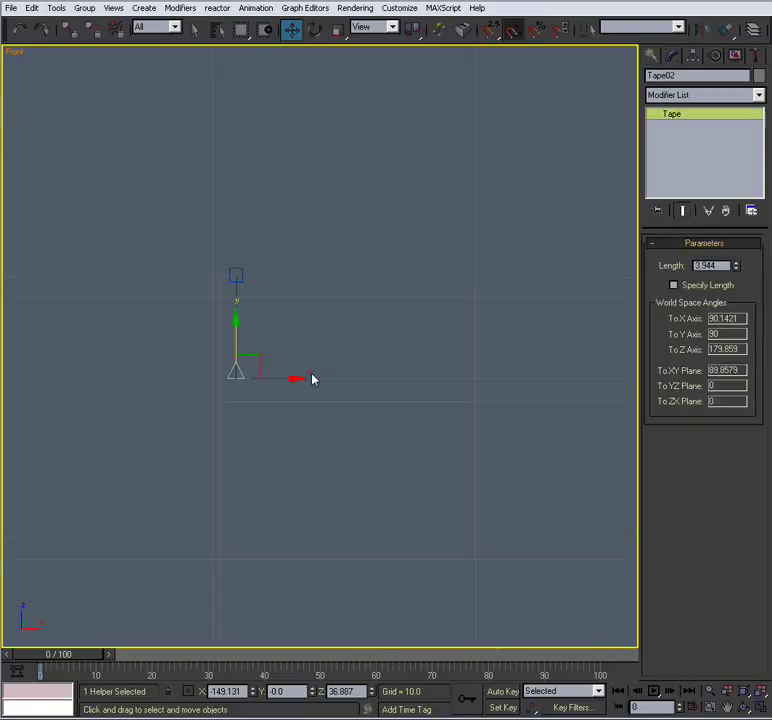
pyautogui.press('Delete')
pyautogui.scroll(-2, 350, 365)
# In the Perspective view, move C_counterTop_01 along Y to about 113, aligning it with the near end of the base cabinet
pyautogui.click(311, 386)
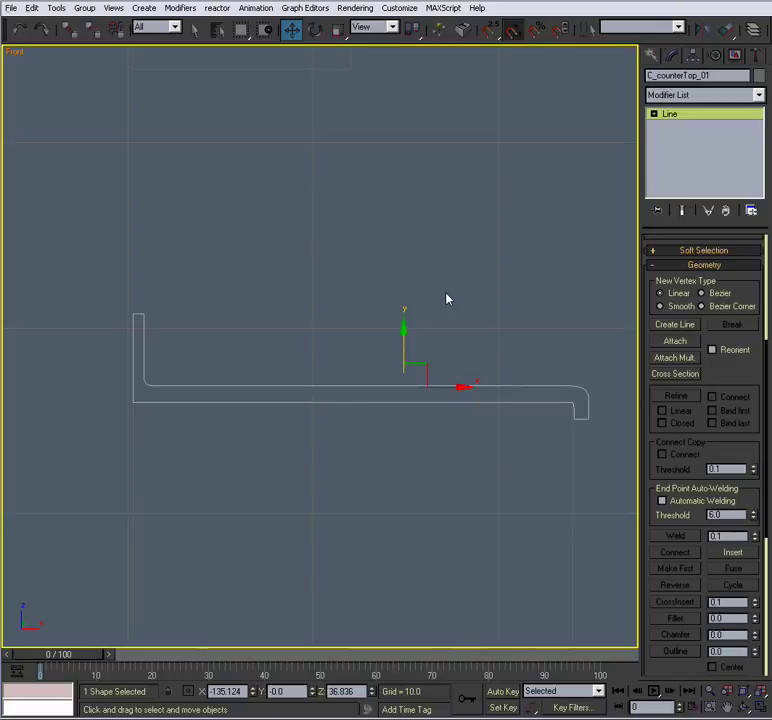
pyautogui.hotkey('alt', 'w')
pyautogui.rightClick(441, 451)
pyautogui.scroll(-4, 451, 446)
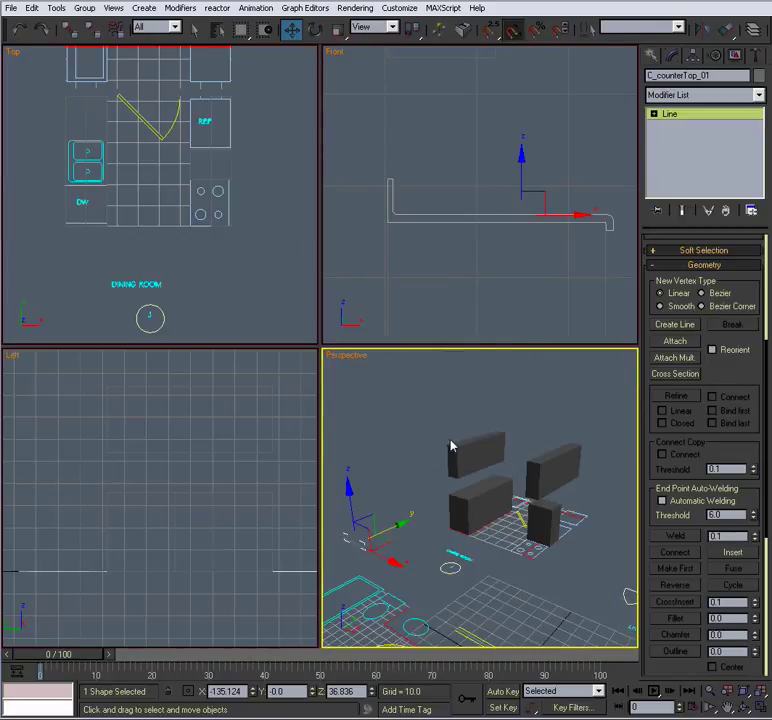
pyautogui.moveTo(403, 522); pyautogui.dragTo(506, 478)
pyautogui.hotkey('alt', 'w')
pyautogui.press('z')
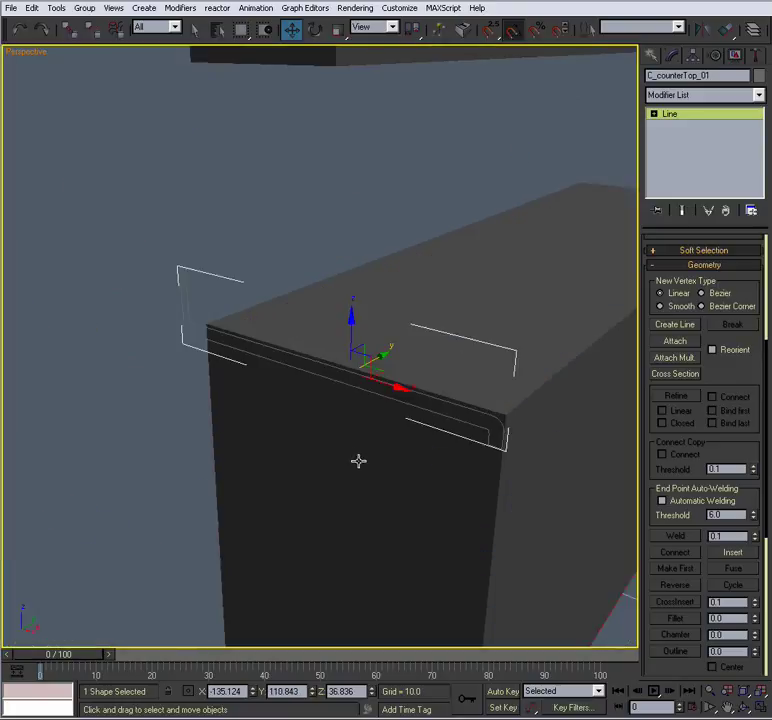
pyautogui.keyDown('alt'); pyautogui.moveTo(358, 460); pyautogui.dragTo(397, 375, button='middle'); pyautogui.keyUp('alt')
pyautogui.moveTo(386, 370); pyautogui.dragTo(418, 367)
pyautogui.keyDown('alt'); pyautogui.moveTo(395, 393); pyautogui.dragTo(409, 417, button='middle'); pyautogui.keyUp('alt')
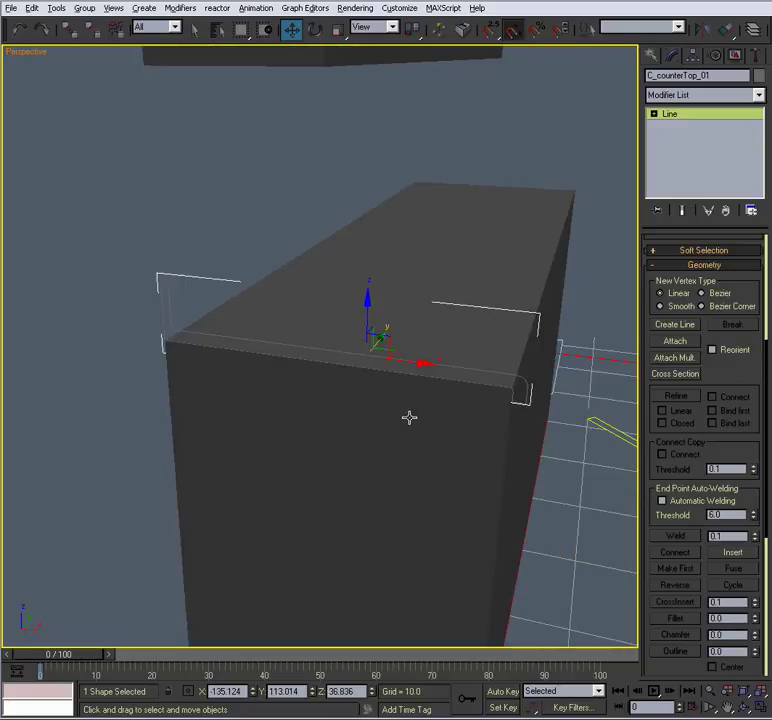
# Apply an Extrude modifier to the C_counterTop_01 profile
pyautogui.click(681, 98)
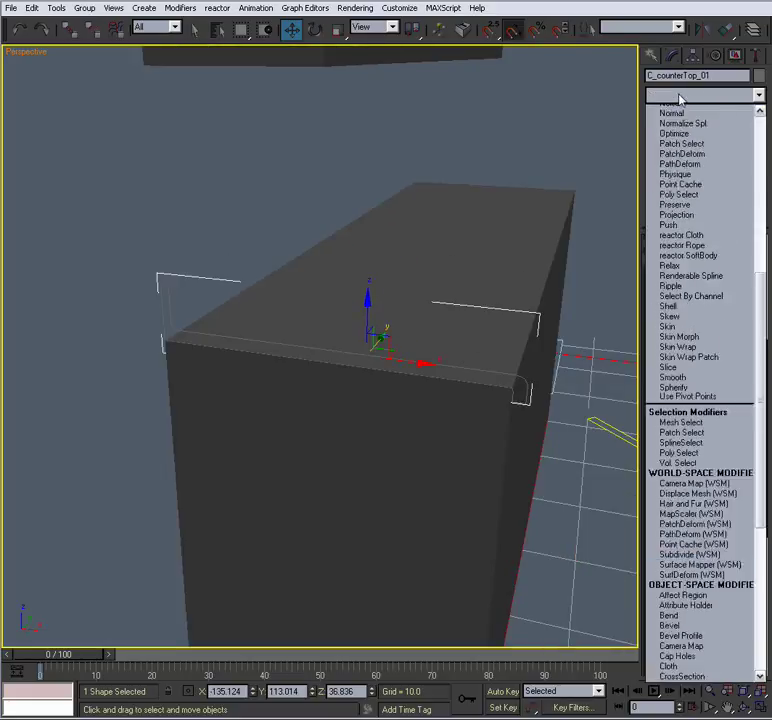
pyautogui.press('e')
pyautogui.press('e')
pyautogui.press('e')
pyautogui.press('e')
pyautogui.press('e')
pyautogui.press('e')
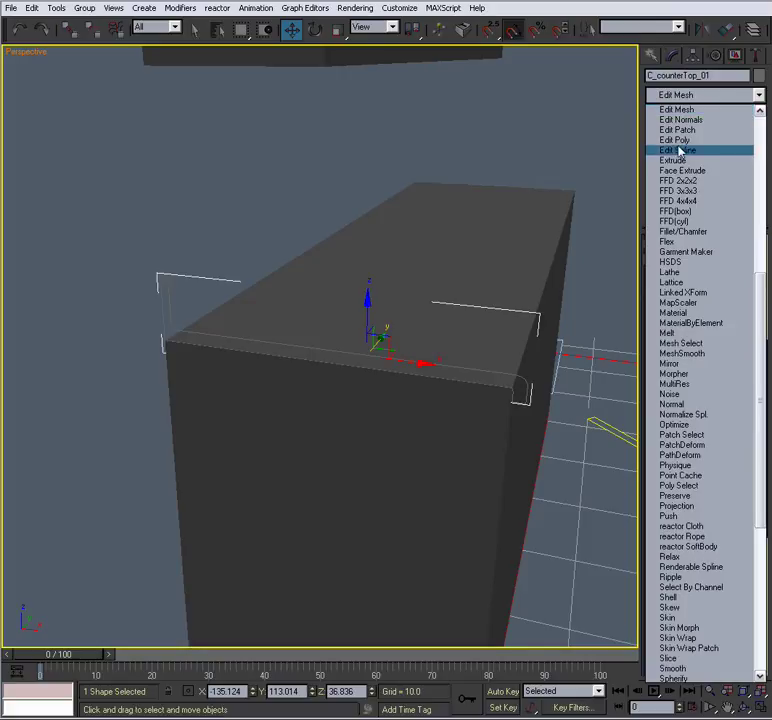
pyautogui.click(678, 160)
pyautogui.keyDown('alt'); pyautogui.moveTo(471, 328); pyautogui.dragTo(440, 328, button='middle'); pyautogui.keyUp('alt')
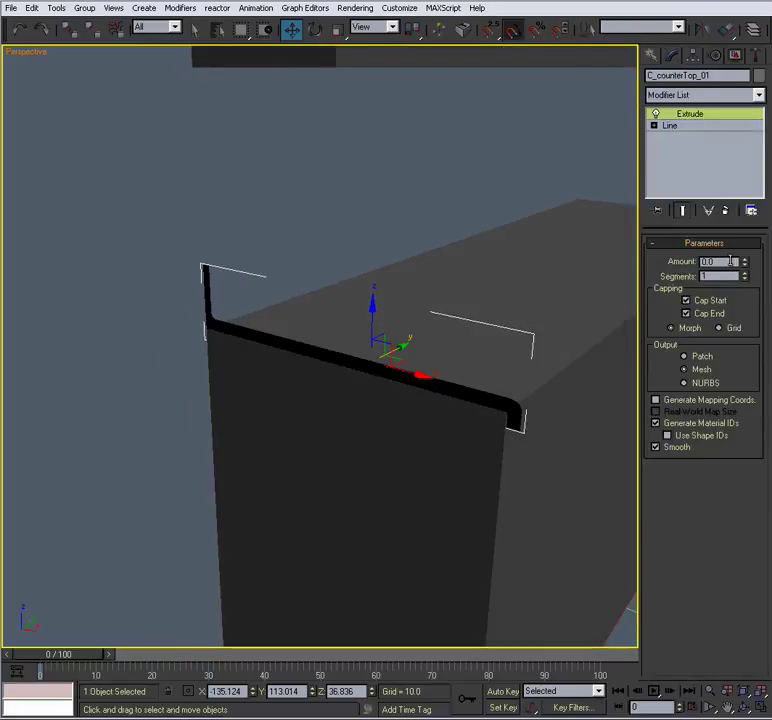
# Set the Extrude amount to -75 so the countertop runs the length of the base cabinet
pyautogui.moveTo(746, 263); pyautogui.dragTo(728, 351)
pyautogui.moveTo(486, 303); pyautogui.dragTo(144, 363, button='middle')
pyautogui.keyDown('alt'); pyautogui.moveTo(346, 327); pyautogui.dragTo(318, 322, button='middle'); pyautogui.keyUp('alt')
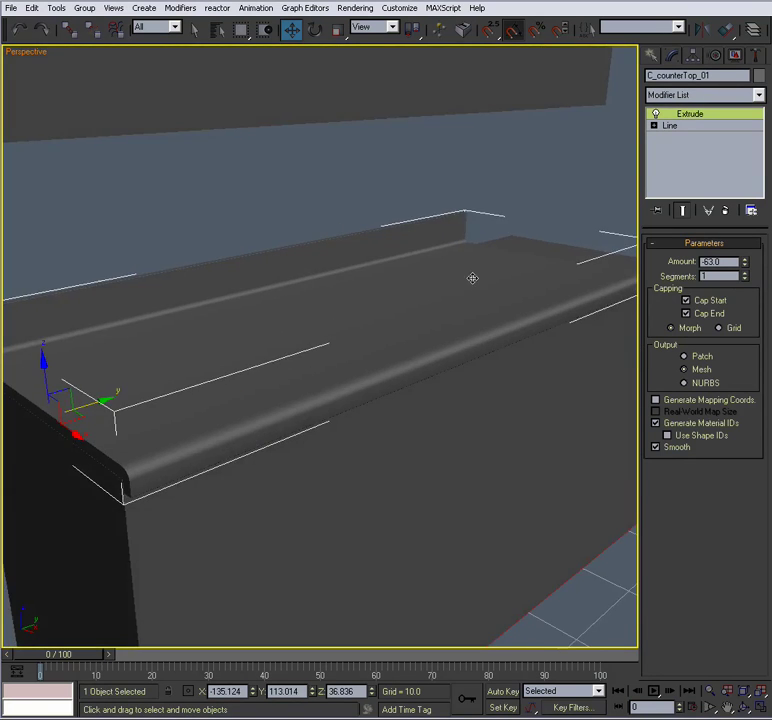
pyautogui.scroll(-3, 250, 327)
pyautogui.moveTo(472, 279); pyautogui.dragTo(408, 322, button='middle')
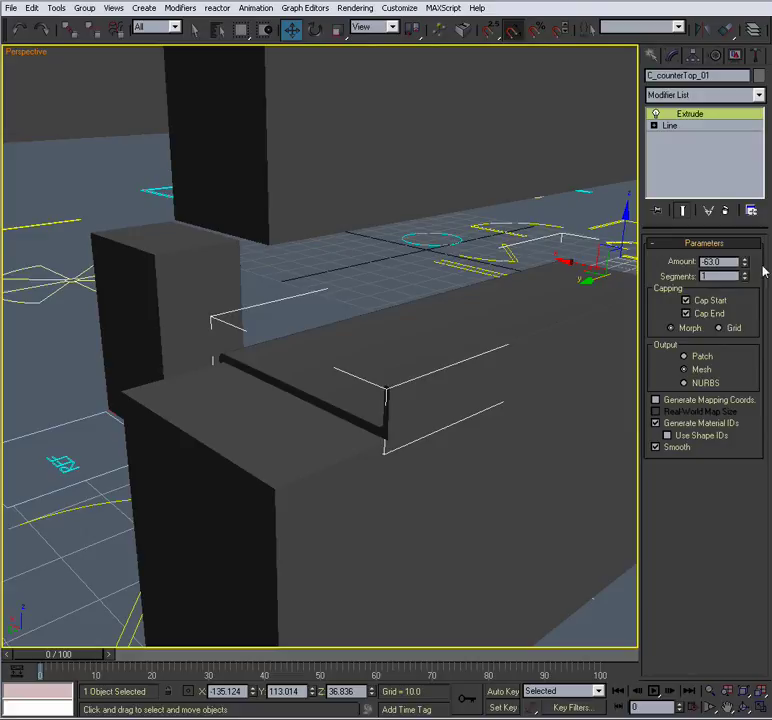
pyautogui.moveTo(745, 265); pyautogui.dragTo(745, 280)
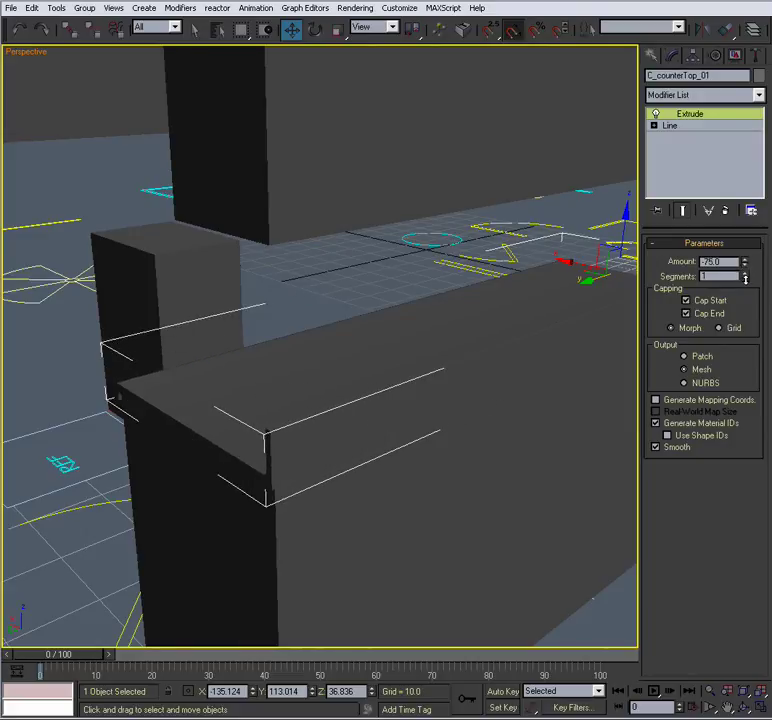
# Convert the extruded C_counterTop_01 to an Editable Poly
pyautogui.moveTo(250, 332)
pyautogui.keyDown('alt'); pyautogui.mouseDown(button='middle')
pyautogui.moveTo(384, 341)
pyautogui.moveTo(463, 333)
pyautogui.mouseUp(button='middle'); pyautogui.keyUp('alt')
pyautogui.moveTo(227, 322)
pyautogui.keyDown('alt'); pyautogui.mouseDown(button='middle')
pyautogui.moveTo(412, 310)
pyautogui.moveTo(345, 337)
pyautogui.moveTo(443, 333)
pyautogui.moveTo(388, 339)
pyautogui.moveTo(322, 309)
pyautogui.mouseUp(button='middle'); pyautogui.keyUp('alt')
pyautogui.scroll(3, 344, 337)
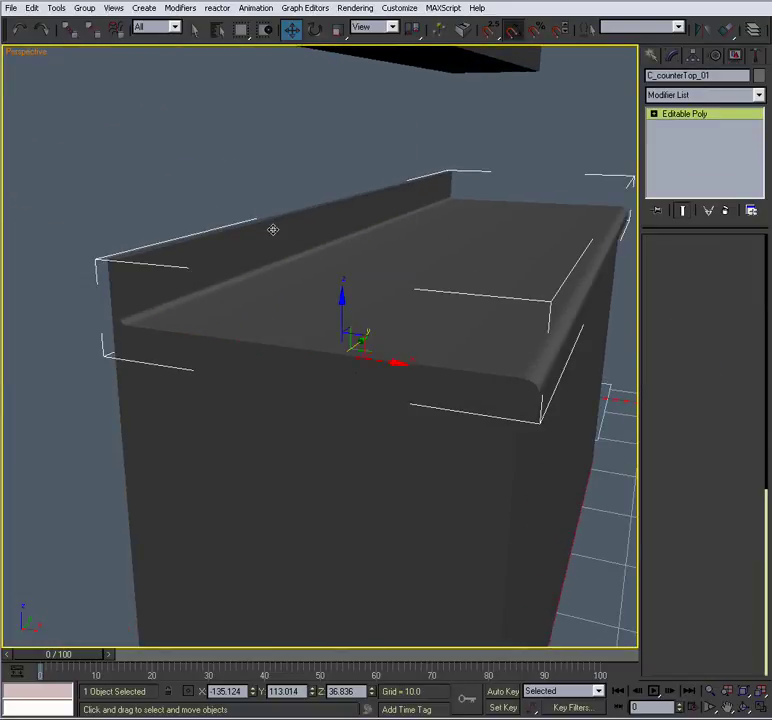
pyautogui.keyDown('alt'); pyautogui.moveTo(272, 227); pyautogui.dragTo(363, 296, button='middle'); pyautogui.keyUp('alt')
pyautogui.scroll(2, 363, 296)
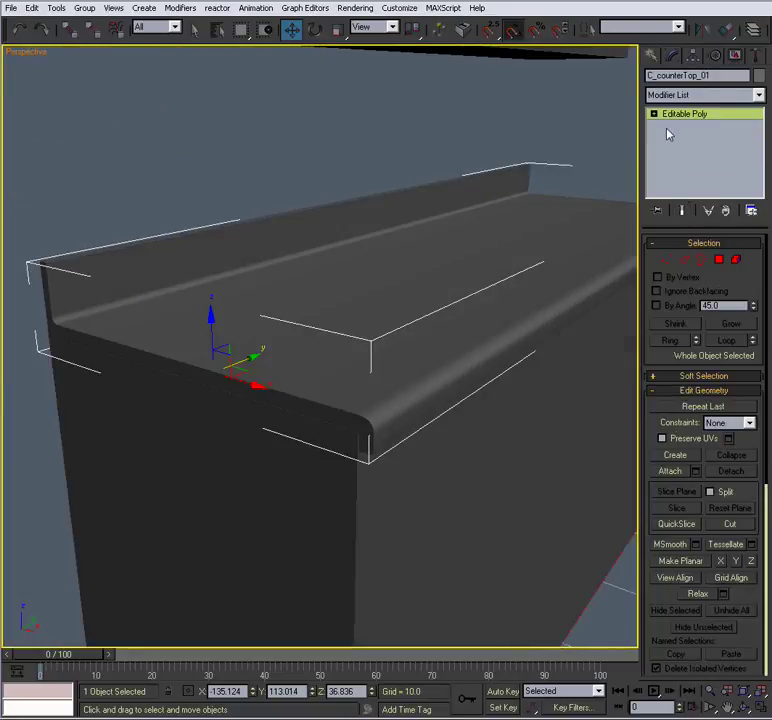
# Using 3D vertex snapping, move the countertop's far-end vertices along Y to the base cabinet's end at about 187.73, leave vertex editing and deselect
pyautogui.click(671, 260)
pyautogui.keyDown('alt'); pyautogui.moveTo(565, 258); pyautogui.dragTo(469, 260, button='middle'); pyautogui.keyUp('alt')
pyautogui.scroll(-3, 472, 260)
pyautogui.moveTo(136, 258); pyautogui.dragTo(341, 240, button='middle')
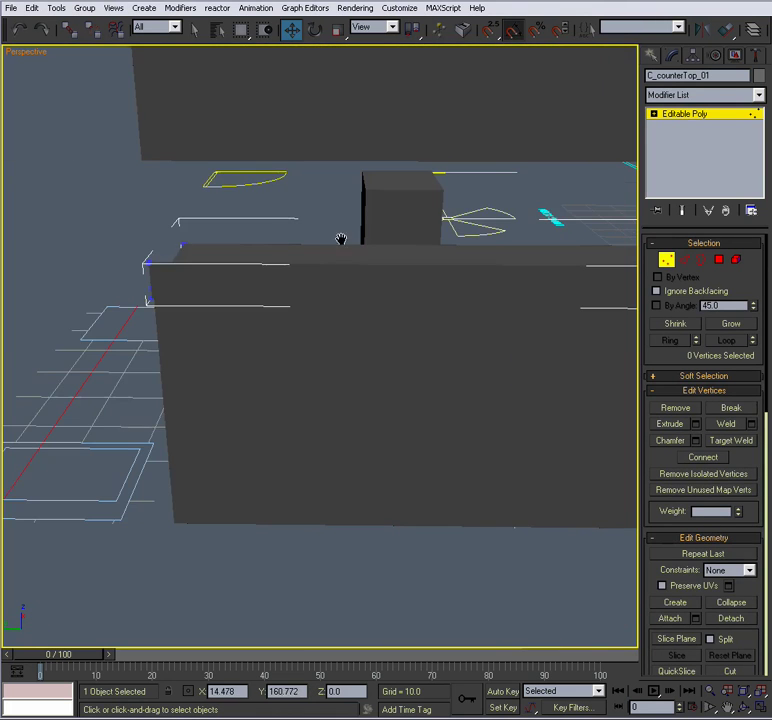
pyautogui.moveTo(77, 356); pyautogui.dragTo(77, 358)
pyautogui.keyDown('alt'); pyautogui.moveTo(79, 358); pyautogui.dragTo(433, 352, button='middle'); pyautogui.keyUp('alt')
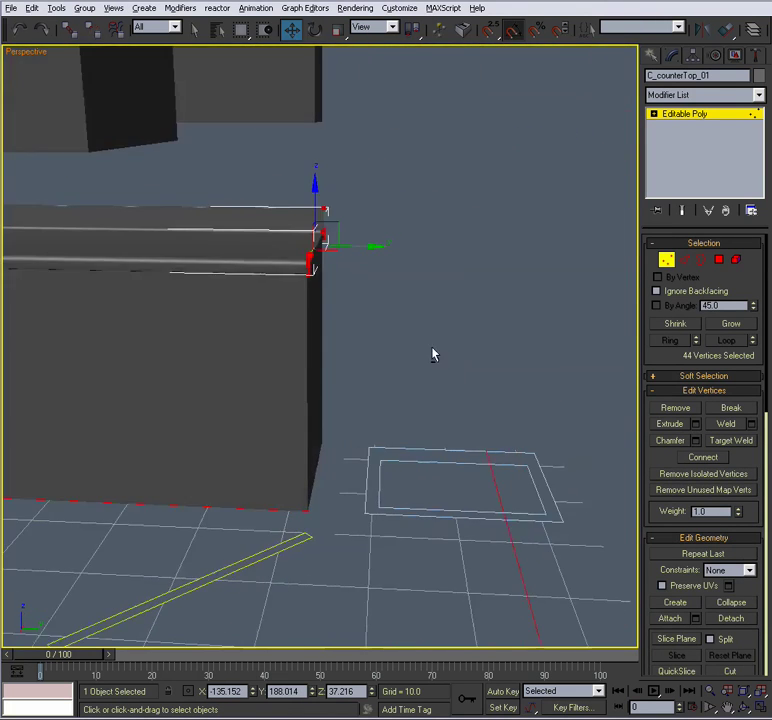
pyautogui.scroll(3, 425, 354)
pyautogui.keyDown('alt'); pyautogui.moveTo(333, 378); pyautogui.dragTo(98, 393, button='middle'); pyautogui.keyUp('alt')
pyautogui.scroll(-3, 333, 381)
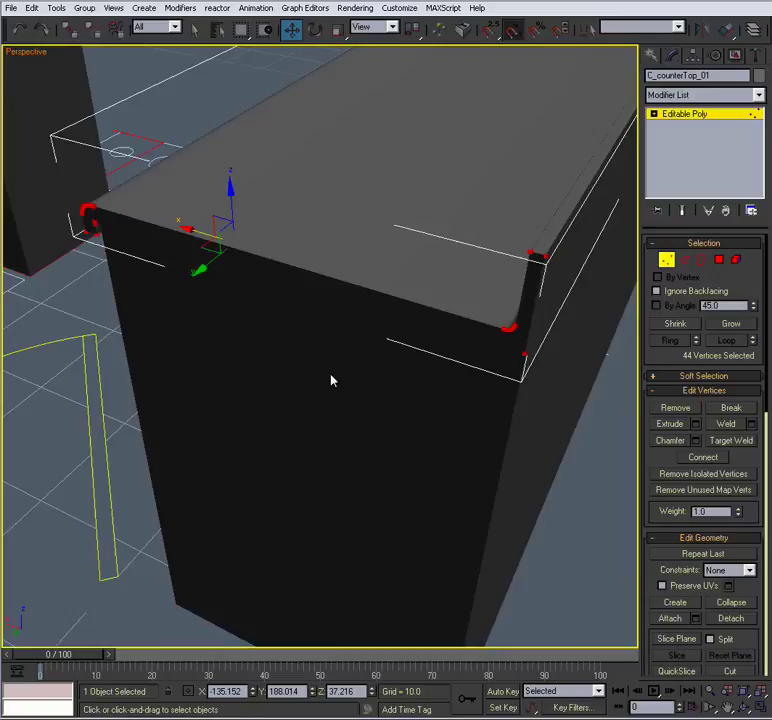
pyautogui.keyDown('alt'); pyautogui.moveTo(333, 381); pyautogui.dragTo(248, 405, button='middle'); pyautogui.keyUp('alt')
pyautogui.scroll(3, 228, 374)
pyautogui.moveTo(495, 30); pyautogui.dragTo(491, 103)
pyautogui.keyDown('alt'); pyautogui.moveTo(379, 246); pyautogui.dragTo(319, 224, button='middle'); pyautogui.keyUp('alt')
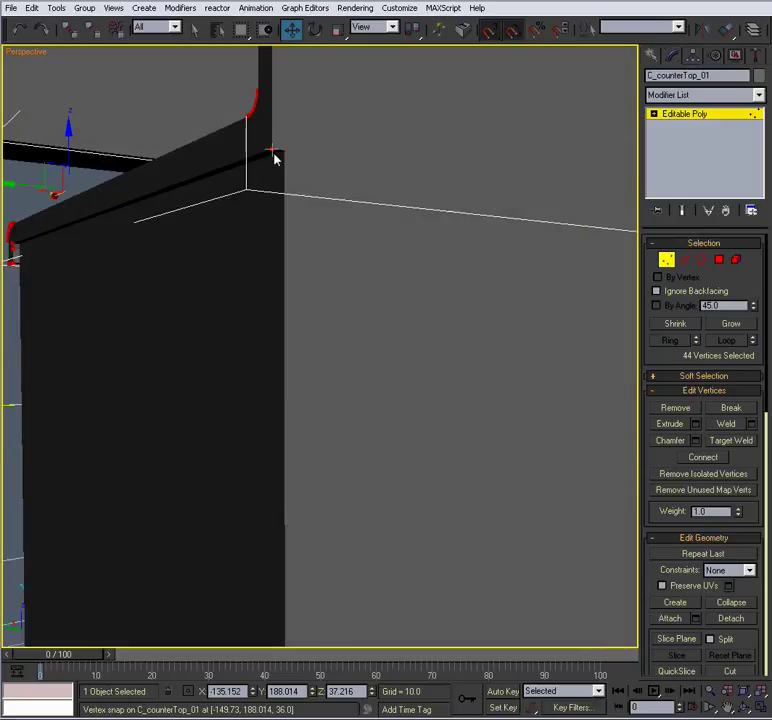
pyautogui.moveTo(269, 148); pyautogui.dragTo(280, 158)
pyautogui.keyDown('alt'); pyautogui.moveTo(284, 169); pyautogui.dragTo(403, 288, button='middle'); pyautogui.keyUp('alt')
pyautogui.scroll(-4, 403, 288)
pyautogui.click(672, 262)
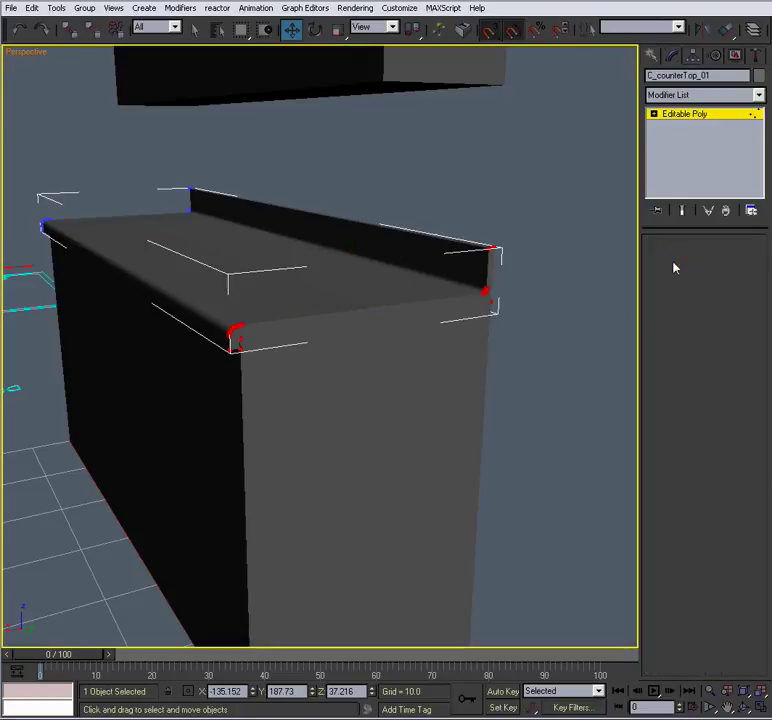
pyautogui.keyDown('alt'); pyautogui.moveTo(317, 304); pyautogui.dragTo(429, 308, button='middle'); pyautogui.keyUp('alt')
pyautogui.click(489, 165)
pyautogui.keyDown('alt'); pyautogui.moveTo(489, 165); pyautogui.dragTo(196, 350, button='middle'); pyautogui.keyUp('alt')
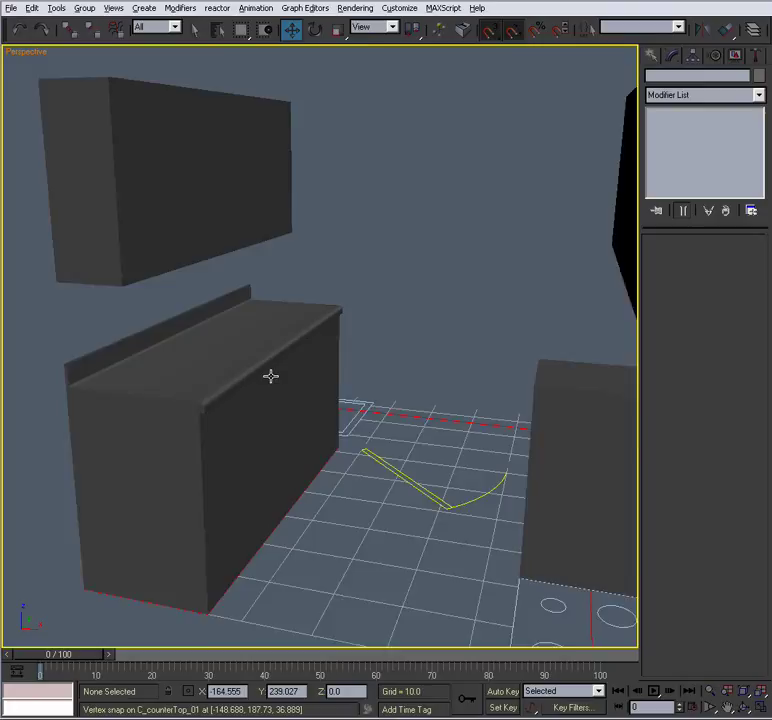
# Clone C_counterTop_01 along X toward the opposite base cabinet as a Copy named C_counterTop_02
pyautogui.keyDown('alt'); pyautogui.moveTo(270, 376); pyautogui.dragTo(224, 376, button='middle'); pyautogui.keyUp('alt')
pyautogui.scroll(-3, 302, 379)
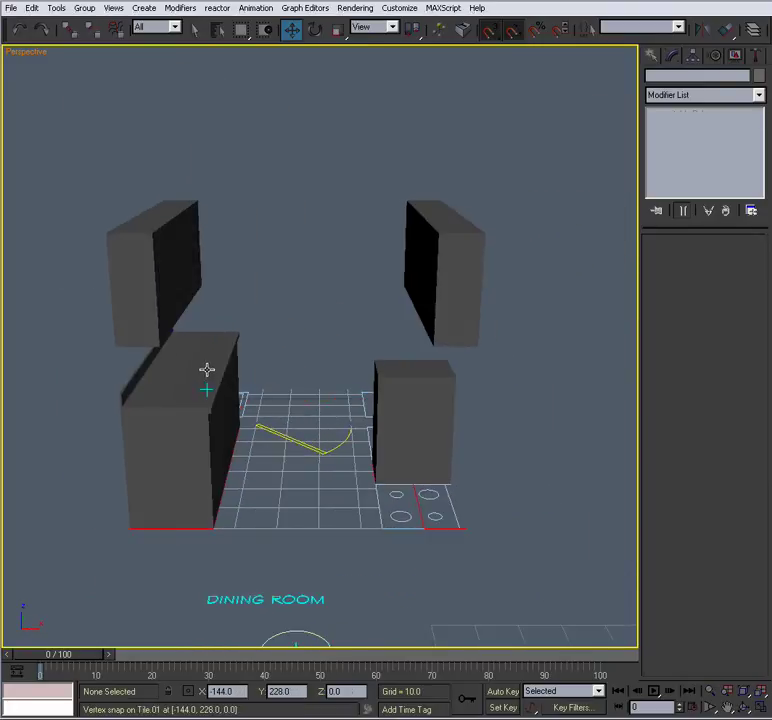
pyautogui.click(214, 385)
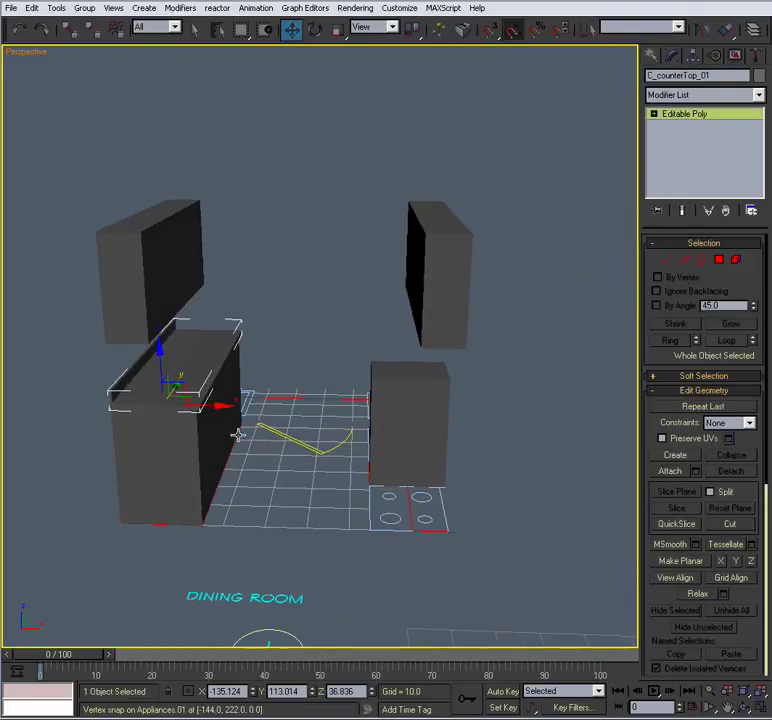
pyautogui.keyDown('shift'); pyautogui.moveTo(226, 405); pyautogui.dragTo(424, 428); pyautogui.keyUp('shift')
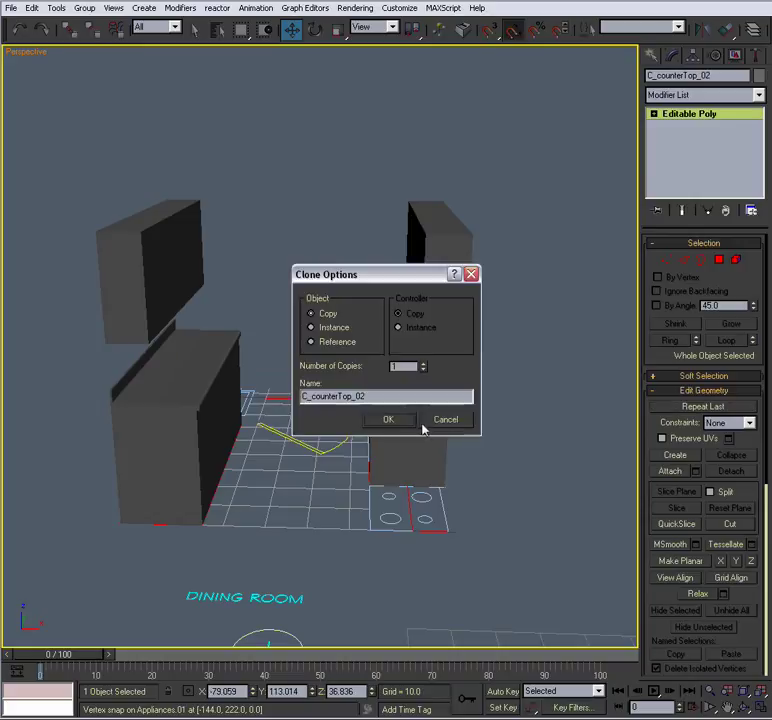
pyautogui.click(405, 424)
# Rotate C_counterTop_02 by 180 degrees about Z so its backsplash faces the opposite side
pyautogui.scroll(4, 370, 452)
pyautogui.press('e')
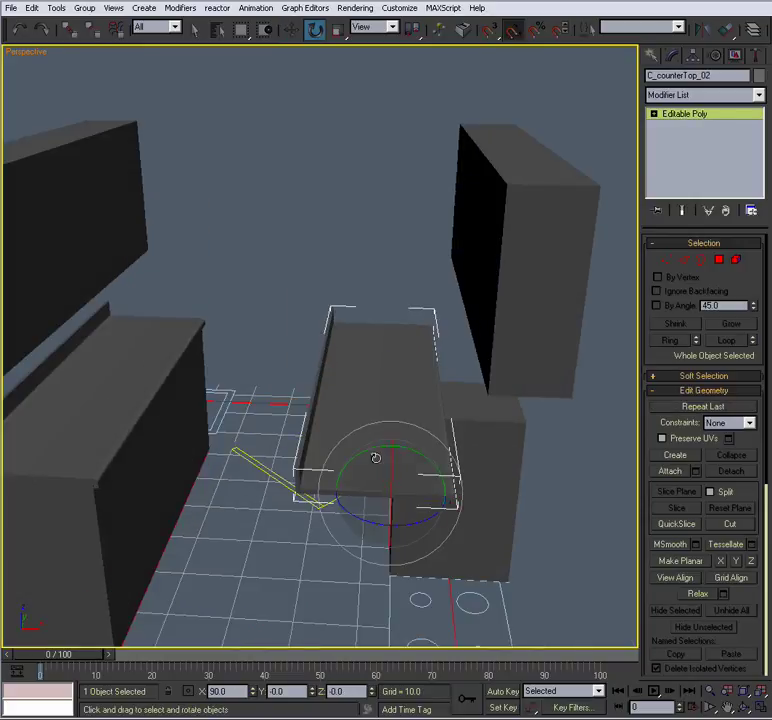
pyautogui.moveTo(415, 524); pyautogui.dragTo(270, 471)
# Snap the back lower corner of C_counterTop_02 onto the matching top corner of the small base cabinet
pyautogui.keyDown('alt'); pyautogui.moveTo(393, 434); pyautogui.dragTo(602, 430, button='middle'); pyautogui.keyUp('alt')
pyautogui.moveTo(468, 401); pyautogui.dragTo(468, 467, button='middle')
pyautogui.scroll(4, 467, 465)
pyautogui.scroll(3, 306, 430)
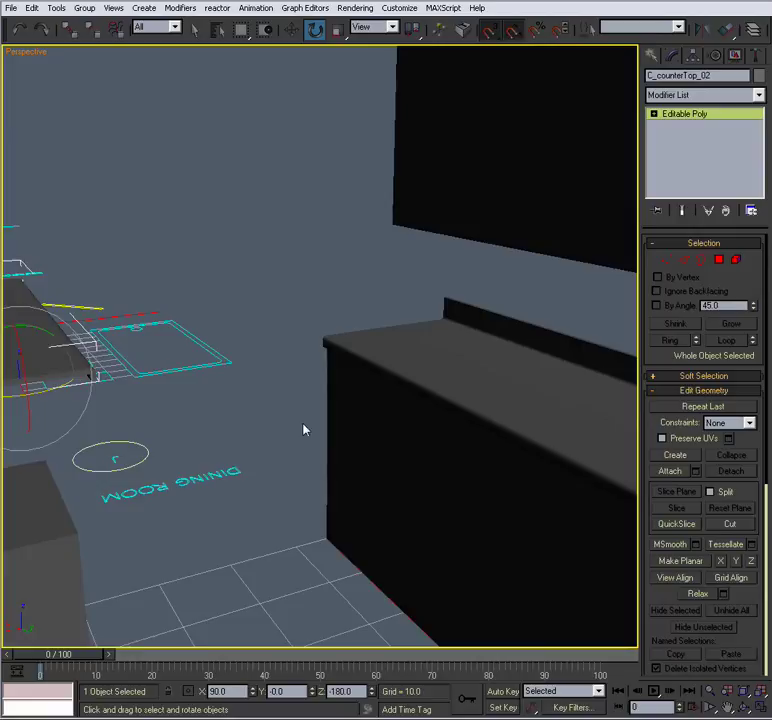
pyautogui.moveTo(303, 427); pyautogui.dragTo(410, 345, button='middle')
pyautogui.press('w')
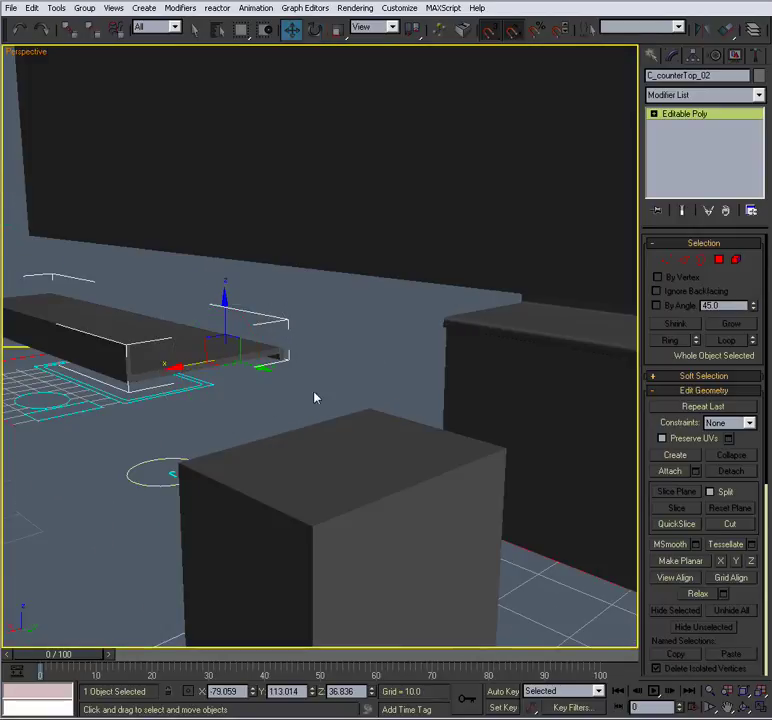
pyautogui.moveTo(127, 384); pyautogui.dragTo(313, 528)
pyautogui.keyDown('alt'); pyautogui.moveTo(341, 441); pyautogui.dragTo(284, 445, button='middle'); pyautogui.keyUp('alt')
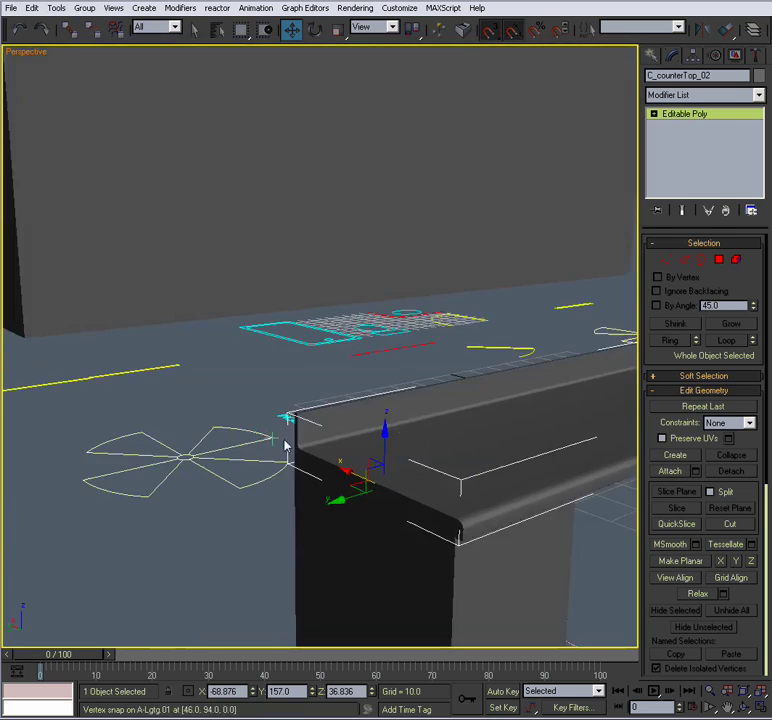
pyautogui.keyDown('alt'); pyautogui.moveTo(422, 422); pyautogui.dragTo(352, 418, button='middle'); pyautogui.keyUp('alt')
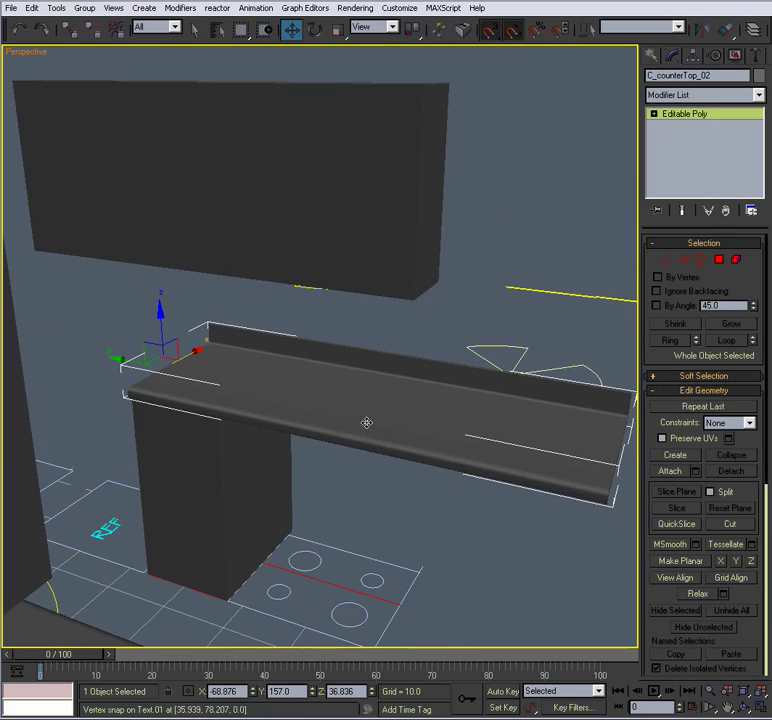
# Shorten C_counterTop_02 by snapping its overhanging end vertices to the small base cabinet's edge, then leave vertex editing and deselect
pyautogui.press('1')
pyautogui.moveTo(407, 431); pyautogui.dragTo(205, 383, button='middle')
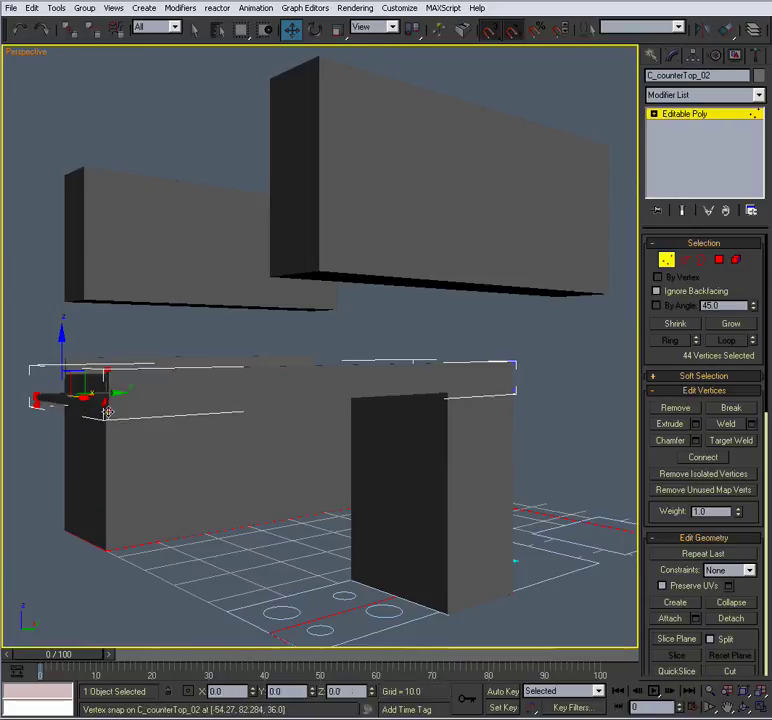
pyautogui.moveTo(107, 412); pyautogui.dragTo(447, 392)
pyautogui.keyDown('alt'); pyautogui.moveTo(447, 392); pyautogui.dragTo(488, 447, button='middle'); pyautogui.keyUp('alt')
pyautogui.click(676, 259)
pyautogui.click(401, 363)
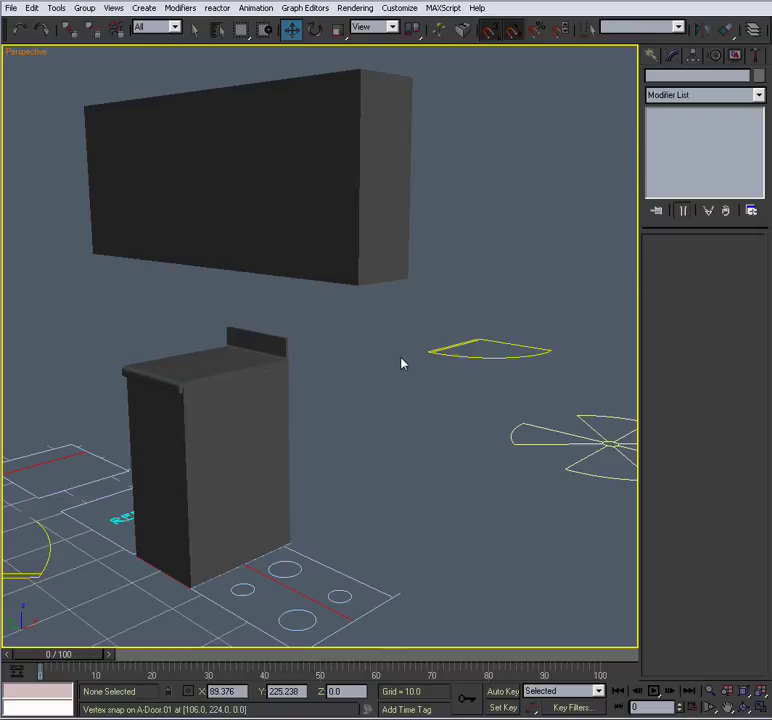
# Unhide the Walls layer while keeping Cabinets as the current layer, and close the layer manager
pyautogui.click(755, 32)
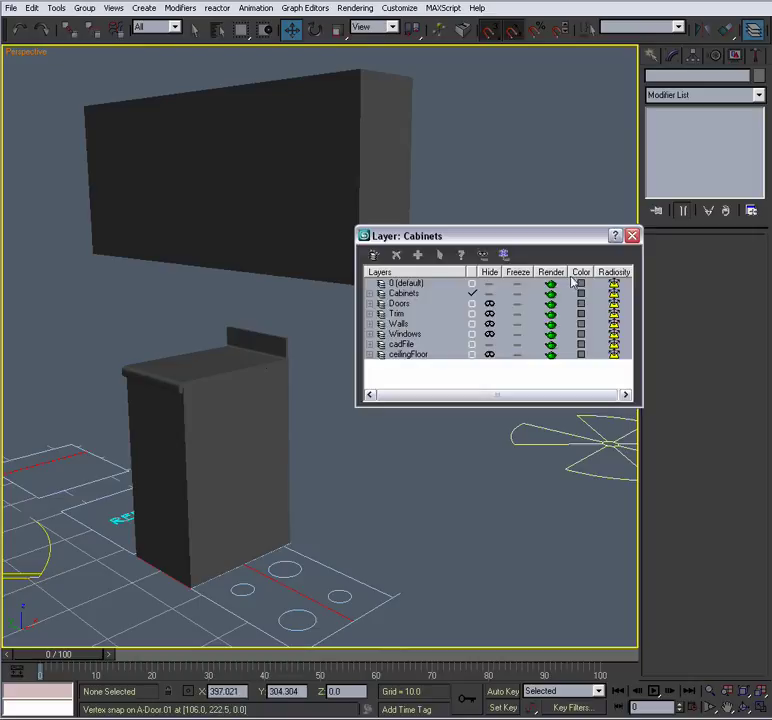
pyautogui.click(490, 324)
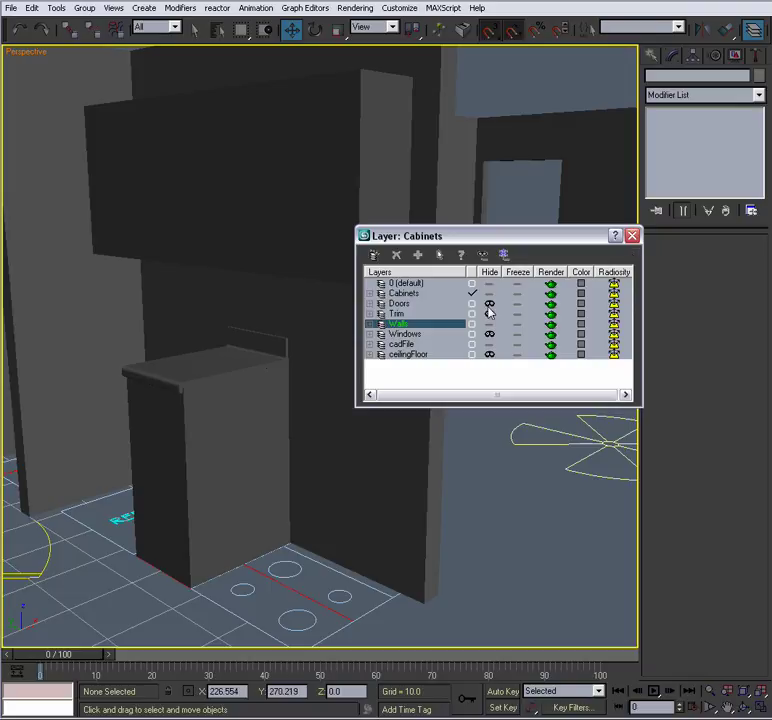
pyautogui.click(474, 295)
pyautogui.click(633, 236)
# Examine how the cabinets and countertops fit against the surrounding kitchen walls
pyautogui.keyDown('alt'); pyautogui.moveTo(333, 384); pyautogui.dragTo(401, 401, button='middle'); pyautogui.keyUp('alt')
pyautogui.scroll(-3, 296, 388)
pyautogui.scroll(3, 229, 434)
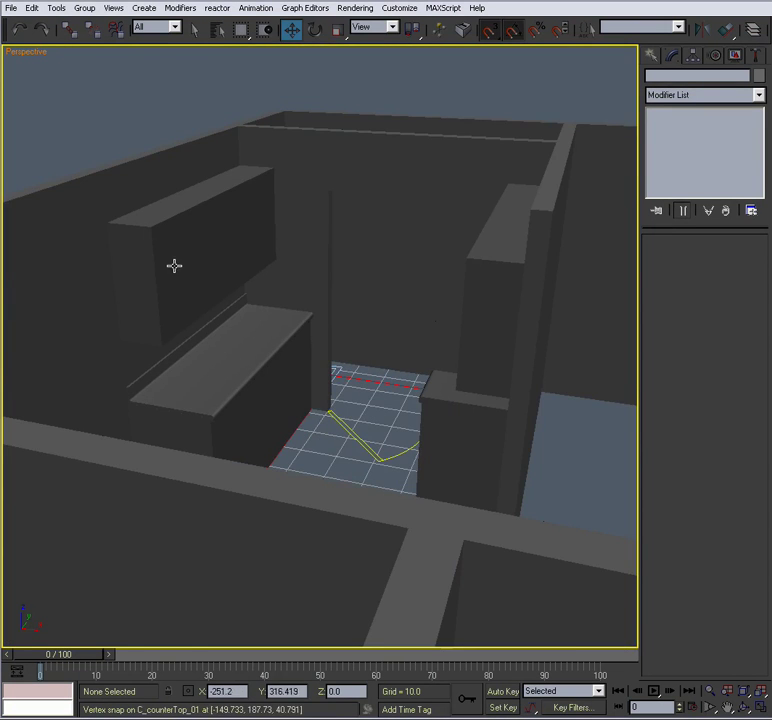
pyautogui.keyDown('alt'); pyautogui.moveTo(252, 322); pyautogui.dragTo(231, 343, button='middle'); pyautogui.keyUp('alt')
pyautogui.scroll(3, 231, 343)
pyautogui.keyDown('alt'); pyautogui.moveTo(258, 379); pyautogui.dragTo(291, 430, button='middle'); pyautogui.keyUp('alt')
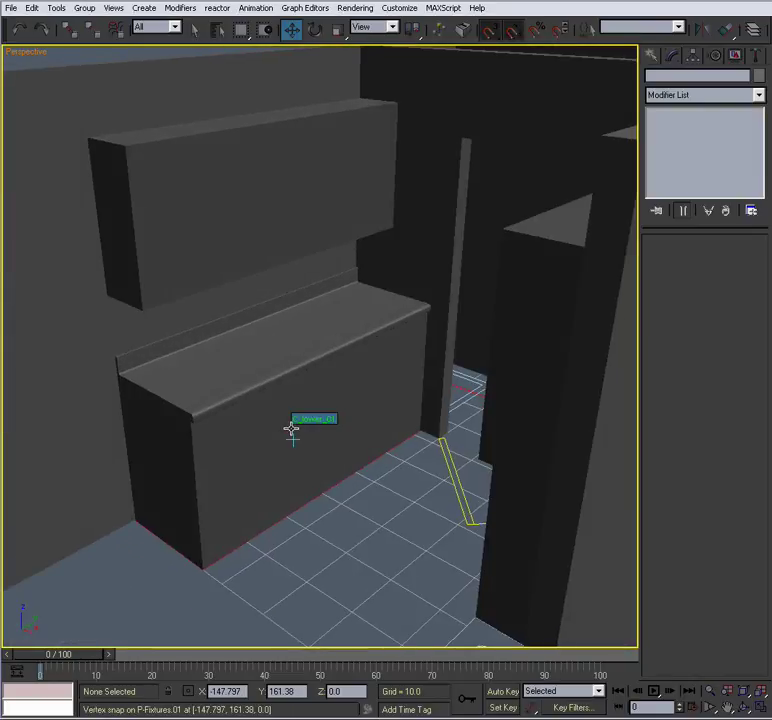
pyautogui.moveTo(222, 334)
pyautogui.keyDown('alt'); pyautogui.mouseDown(button='middle')
pyautogui.moveTo(236, 351)
pyautogui.moveTo(219, 343)
pyautogui.moveTo(218, 327)
pyautogui.moveTo(229, 344)
pyautogui.mouseUp(button='middle'); pyautogui.keyUp('alt')
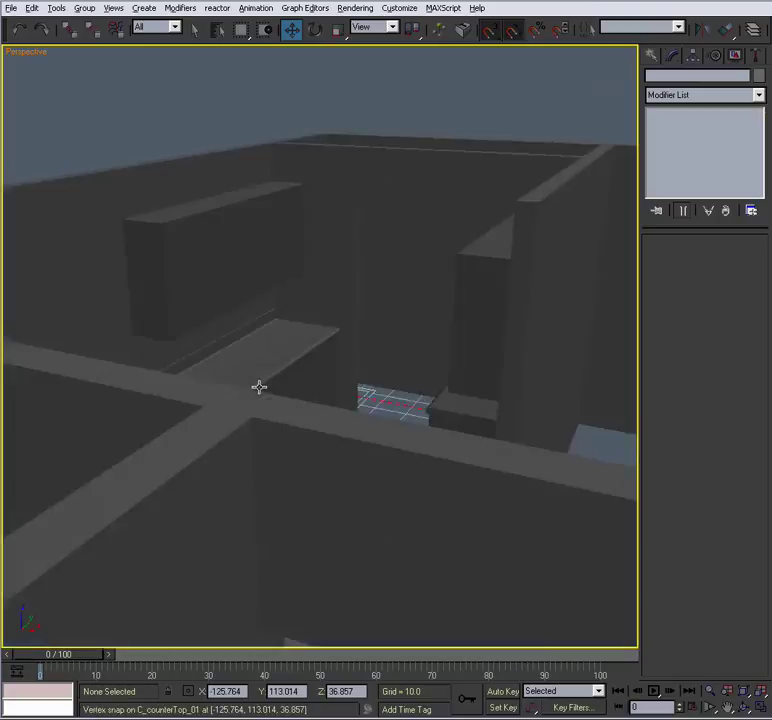
pyautogui.scroll(4, 243, 395)
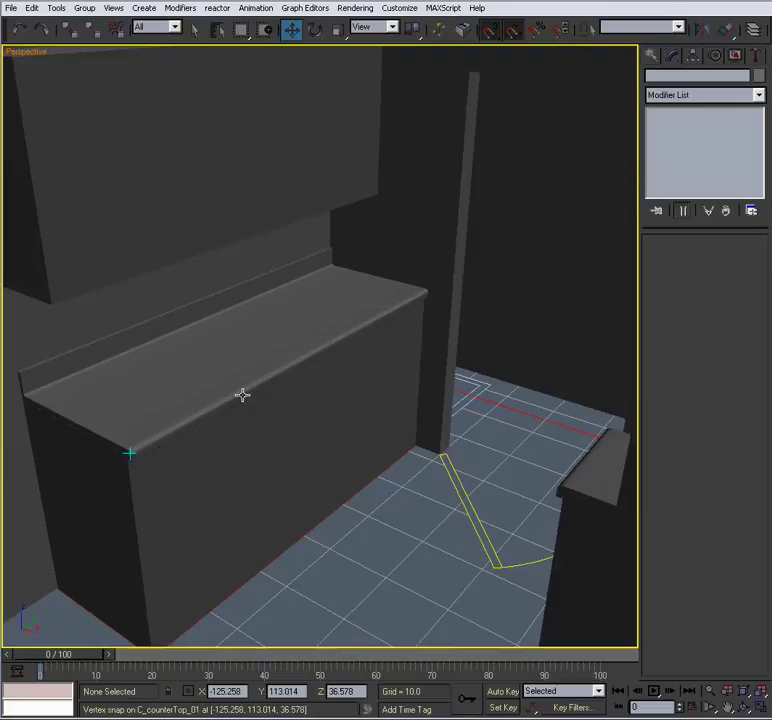